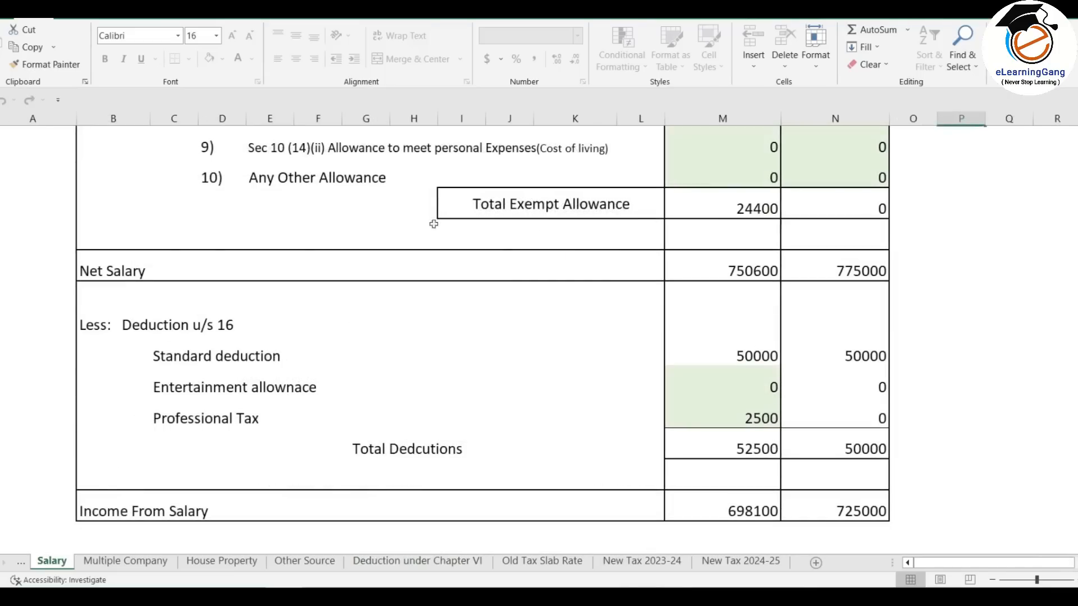
- Go to the login page from the Login button on the e-Filing home page
scroll(594, 392, "up", 10)
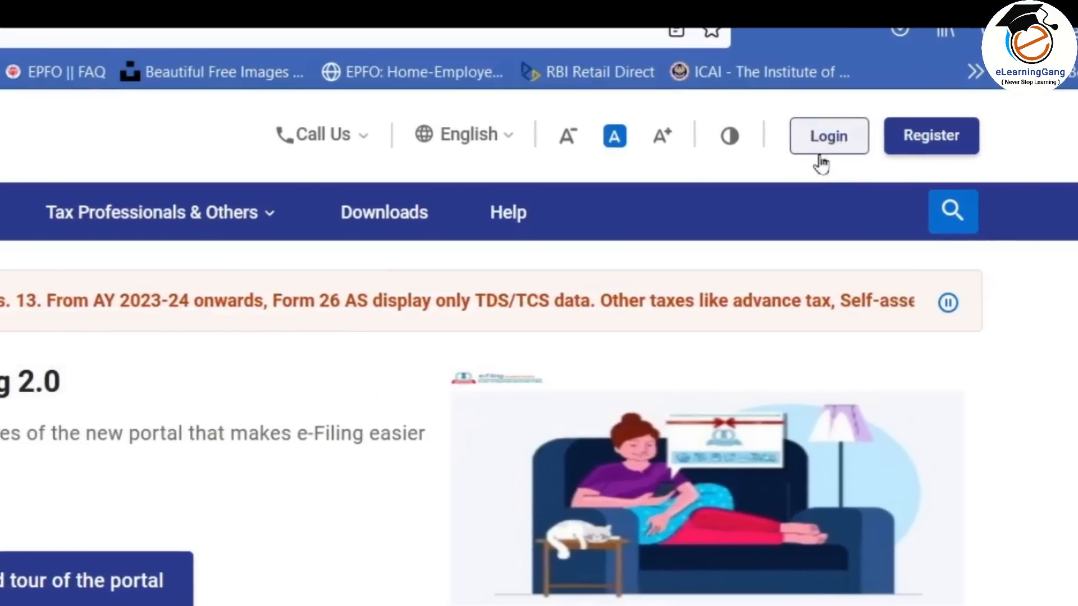
left_click(821, 143)
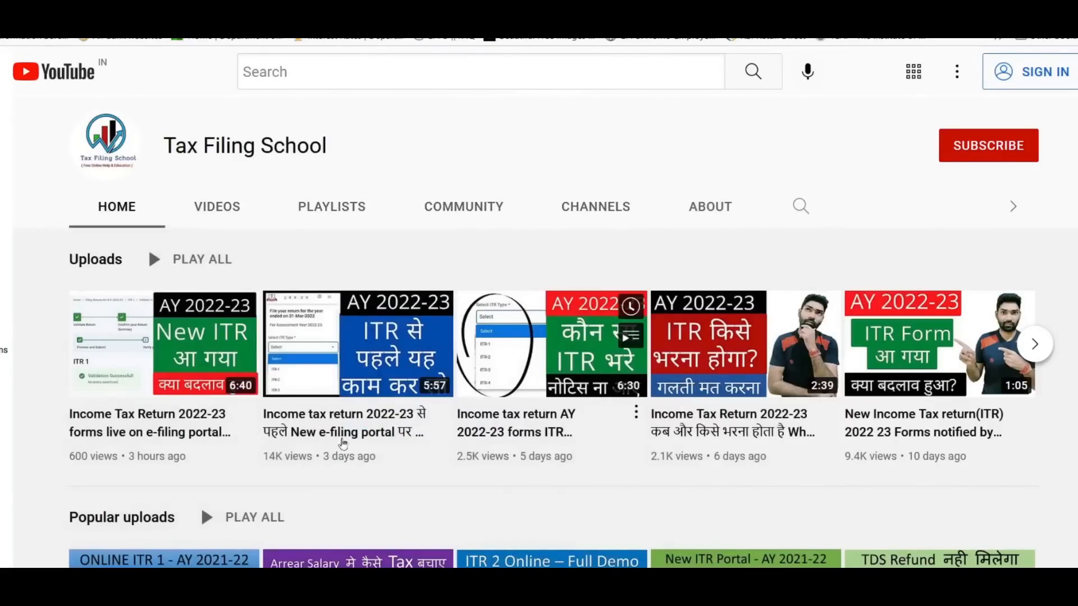
scroll(574, 428, "down", 3)
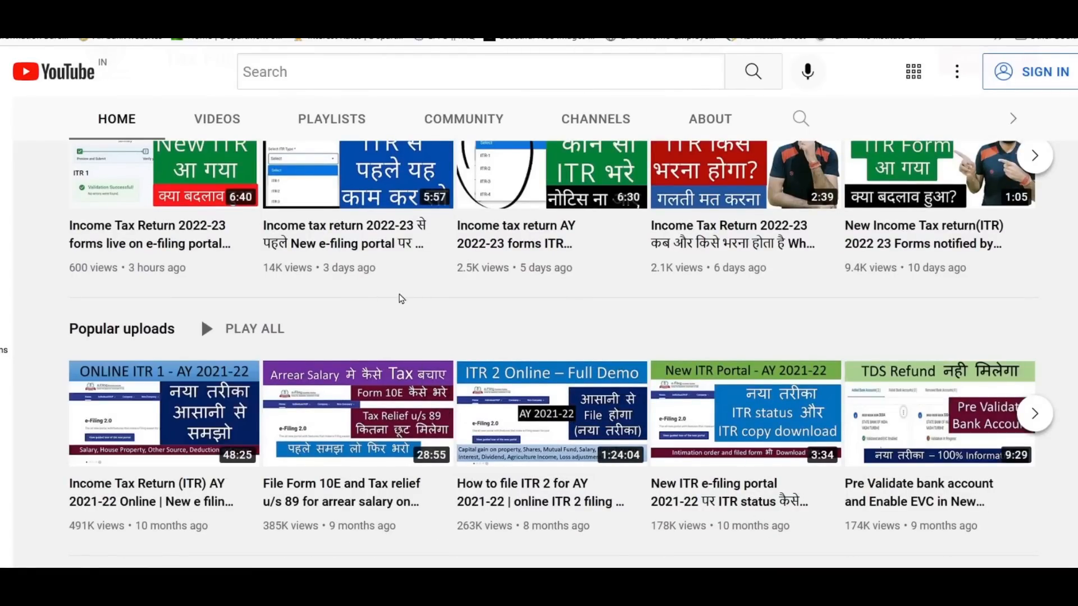
scroll(401, 298, "up", 2)
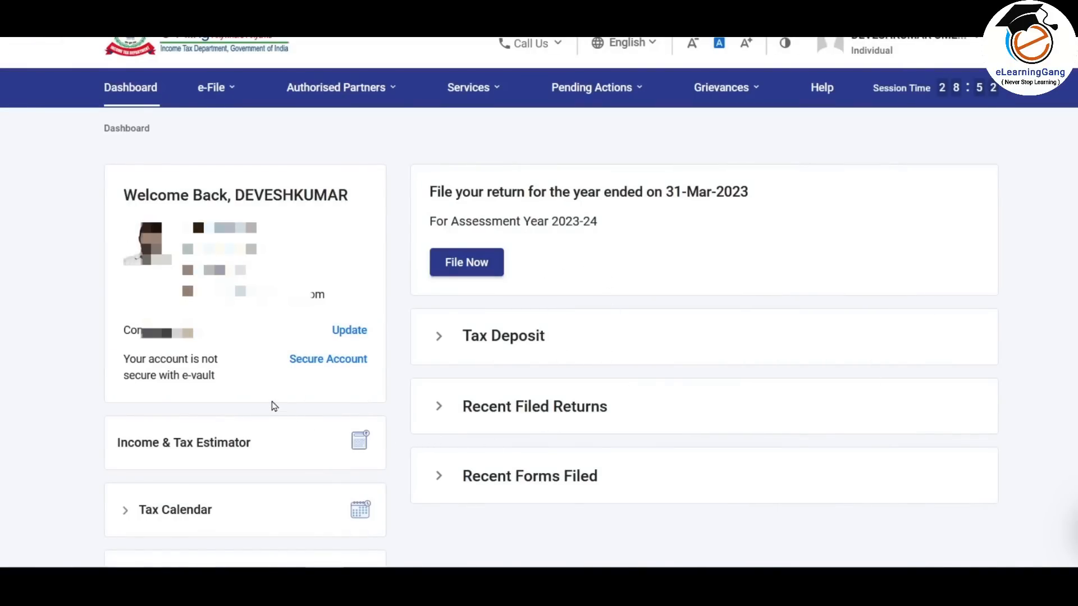
left_click(212, 87)
mouse_move(228, 125)
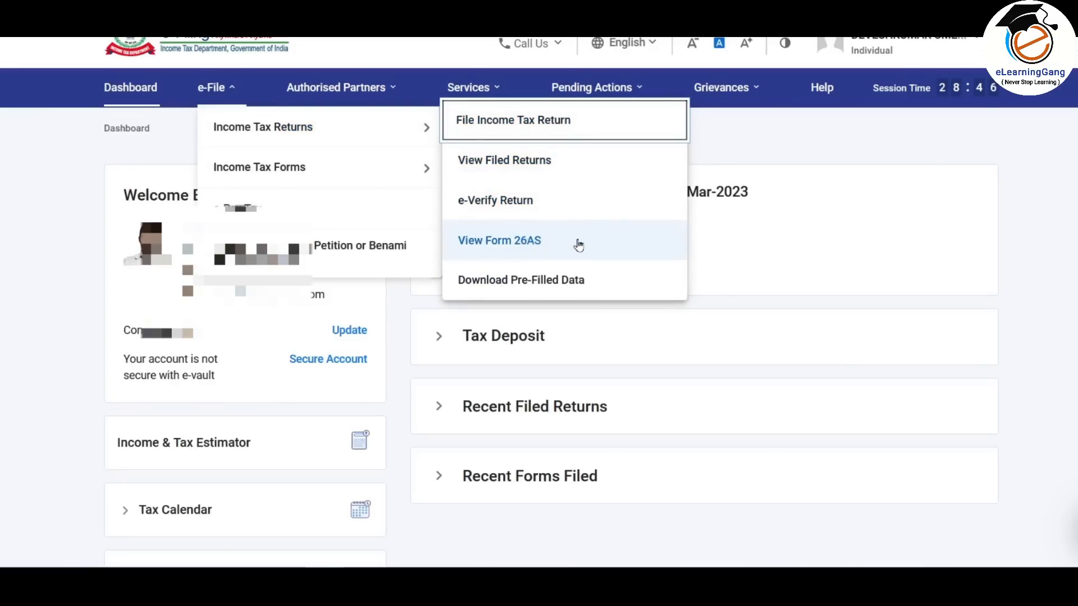
left_click(762, 253)
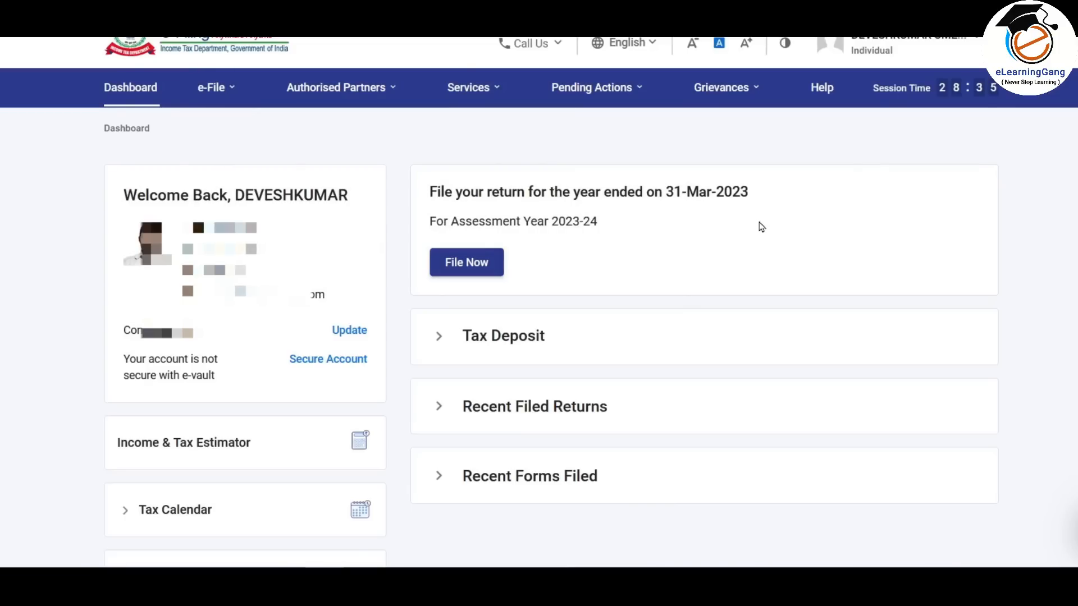
left_click(471, 88)
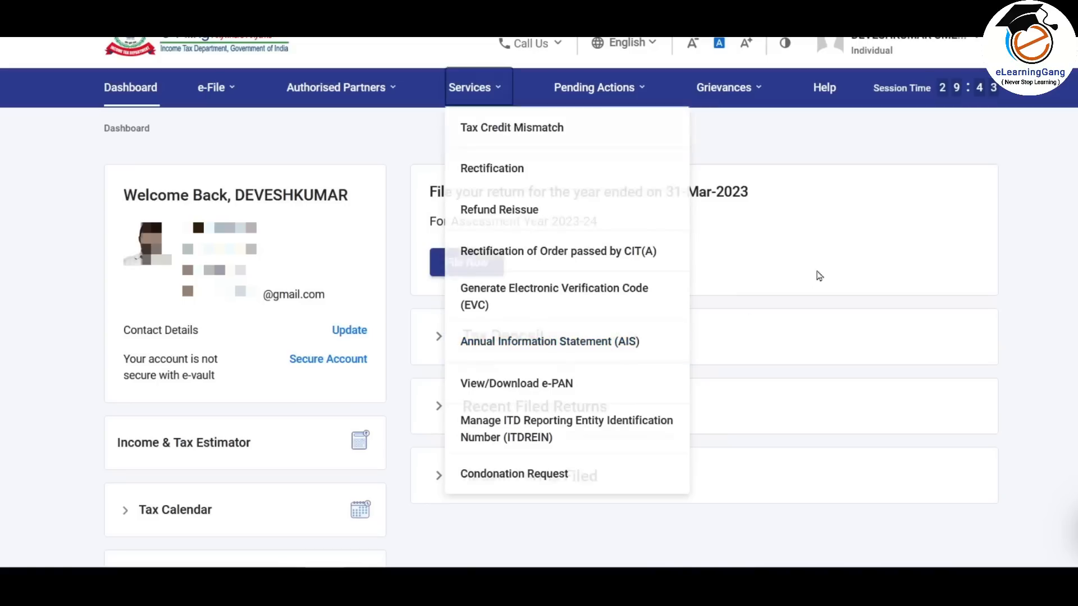
left_click(958, 231)
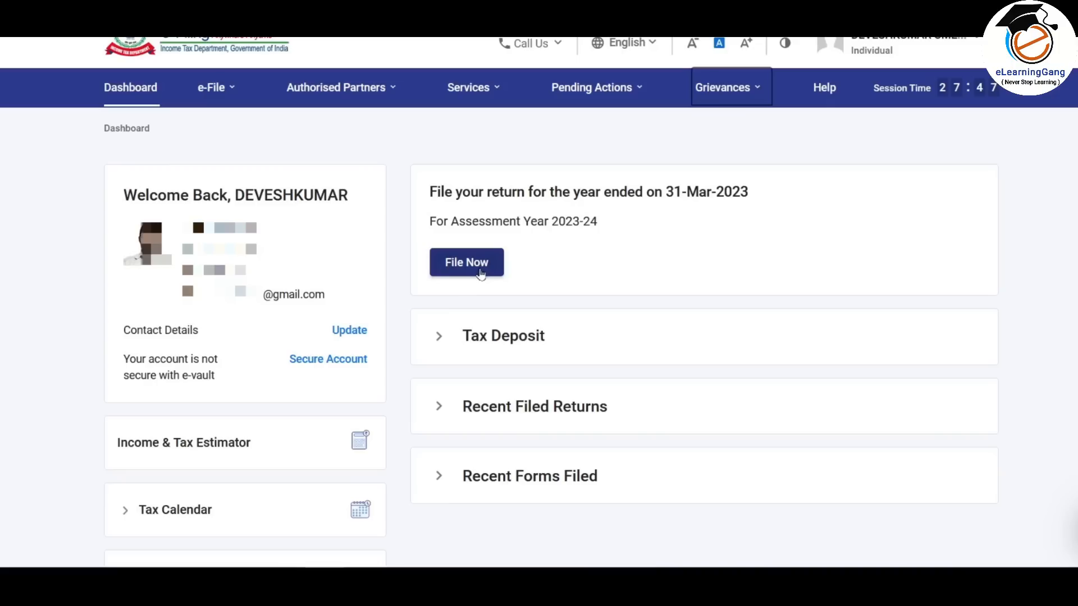
left_click(214, 90)
mouse_move(218, 122)
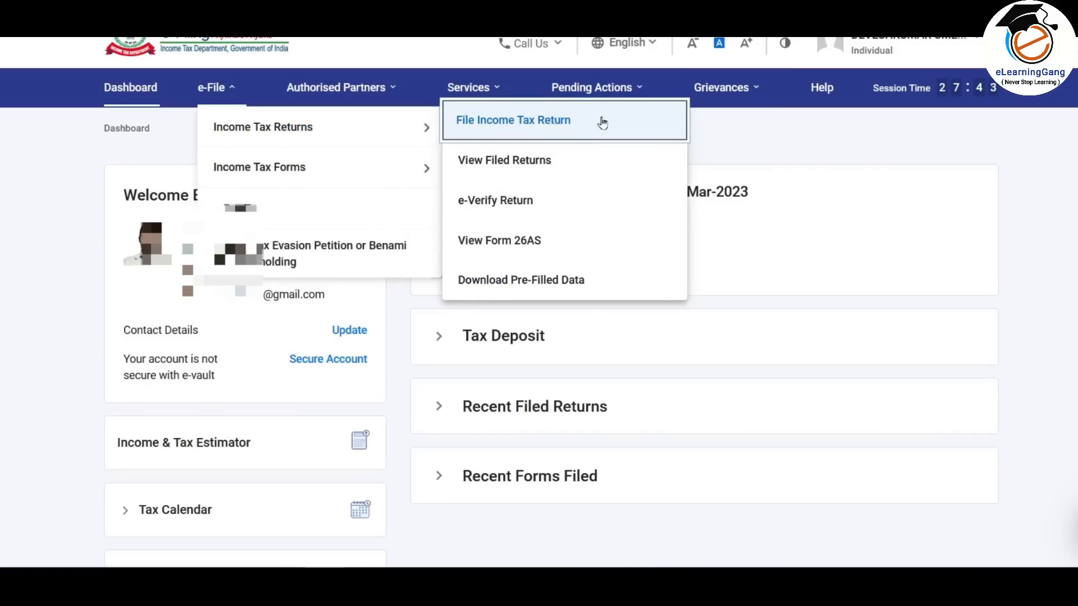
left_click(755, 244)
- Start an online return for AY 2023-24 as a fresh filing instead of the saved draft
left_click(469, 270)
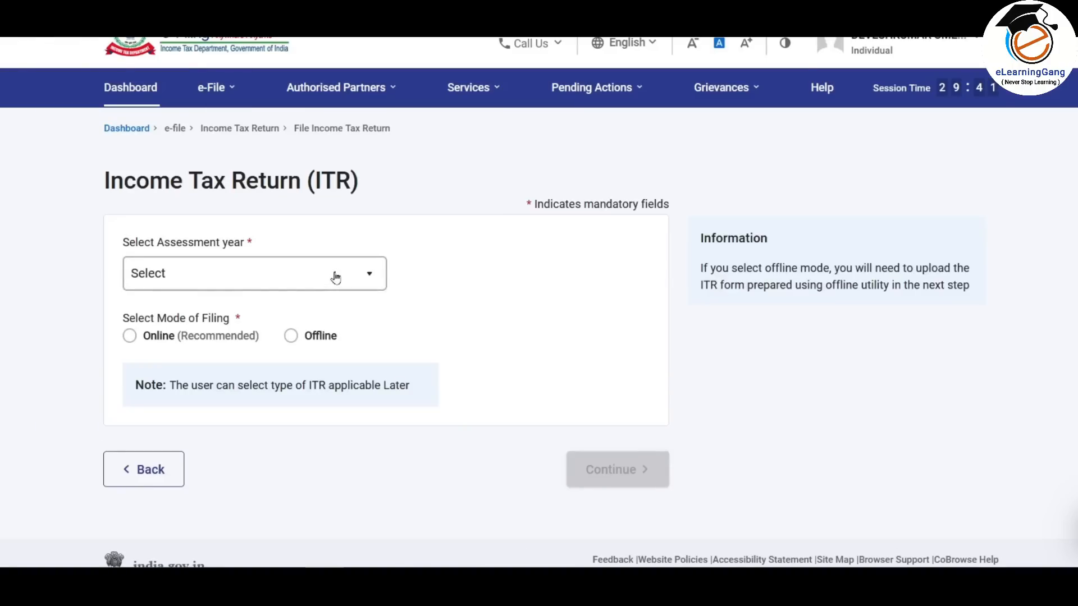
left_click(335, 277)
left_click(207, 344)
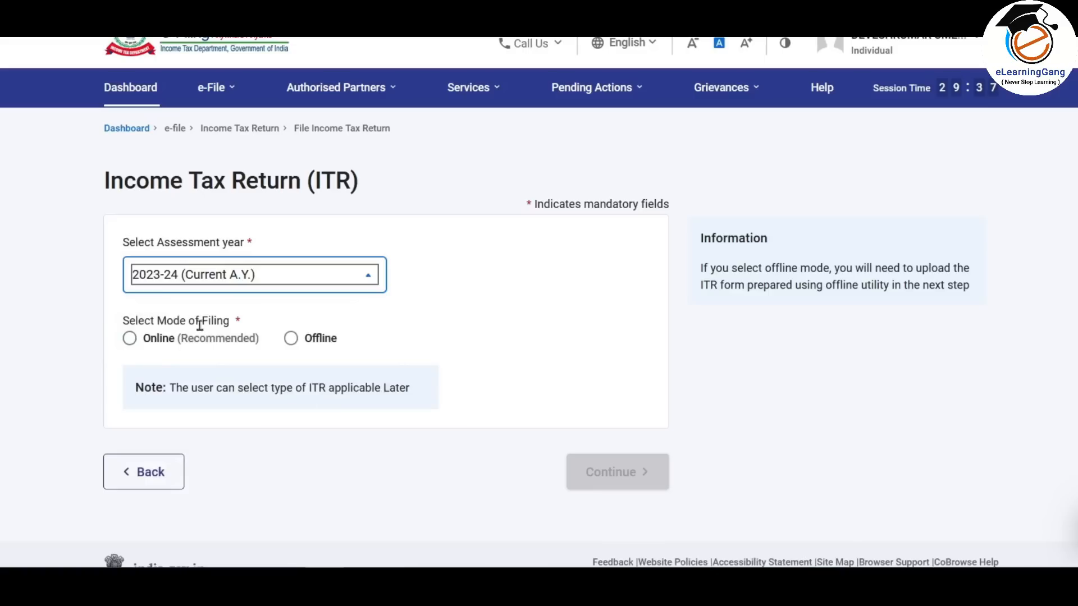
left_click(130, 337)
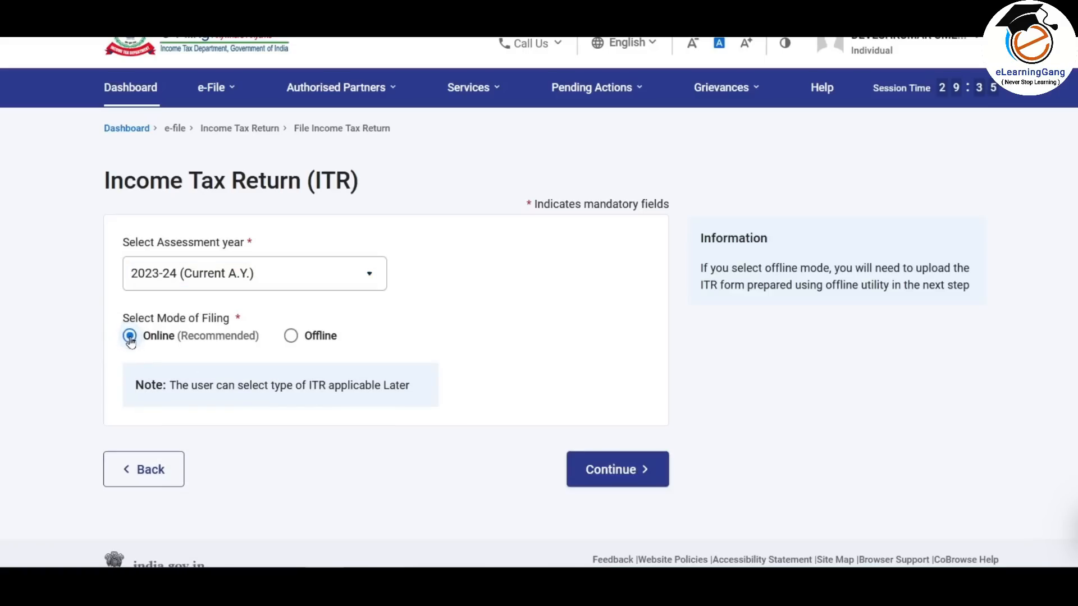
left_click(633, 470)
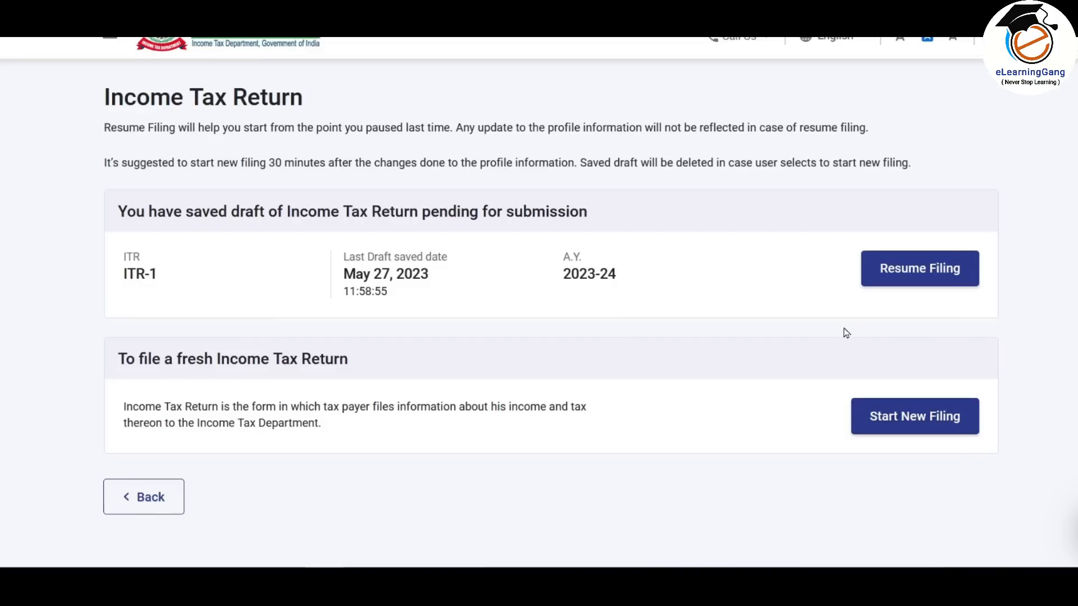
left_click(921, 419)
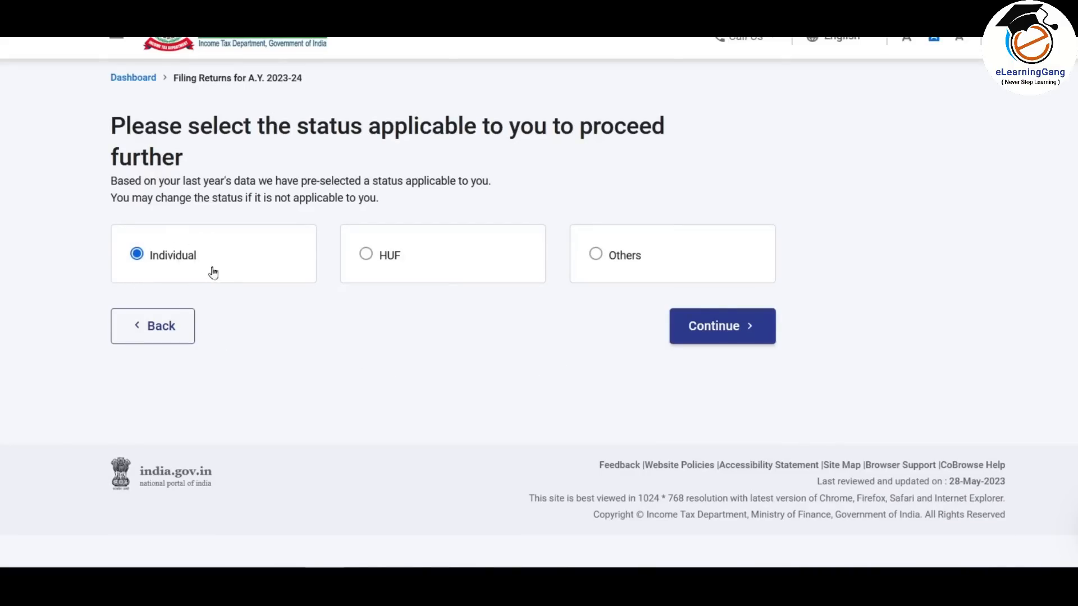
- Choose Individual status and the ITR-1 form, then begin the ITR-1 filing steps
left_click(733, 329)
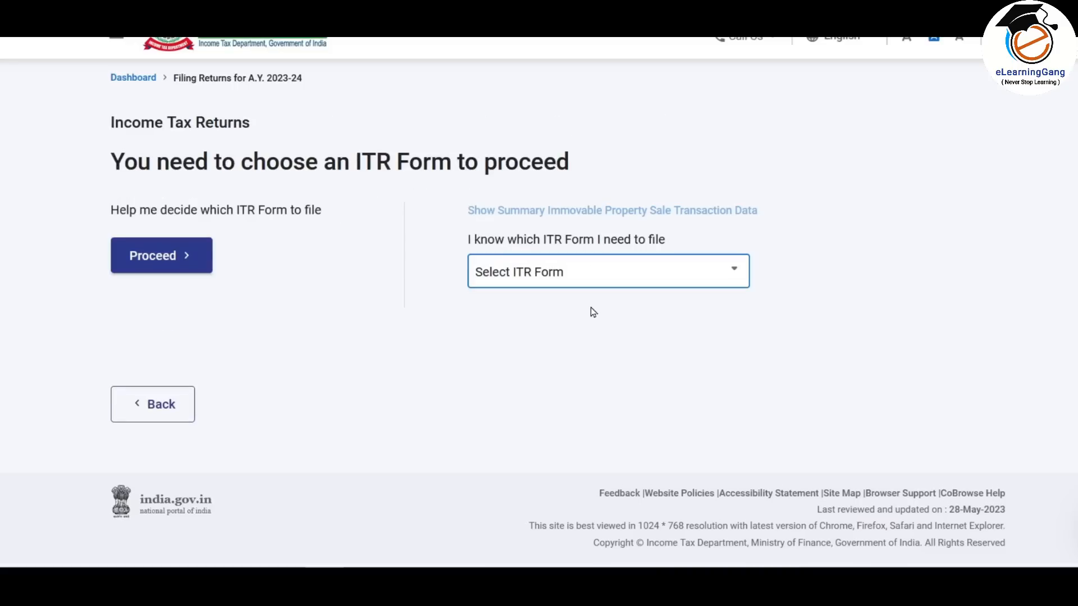
left_click(686, 277)
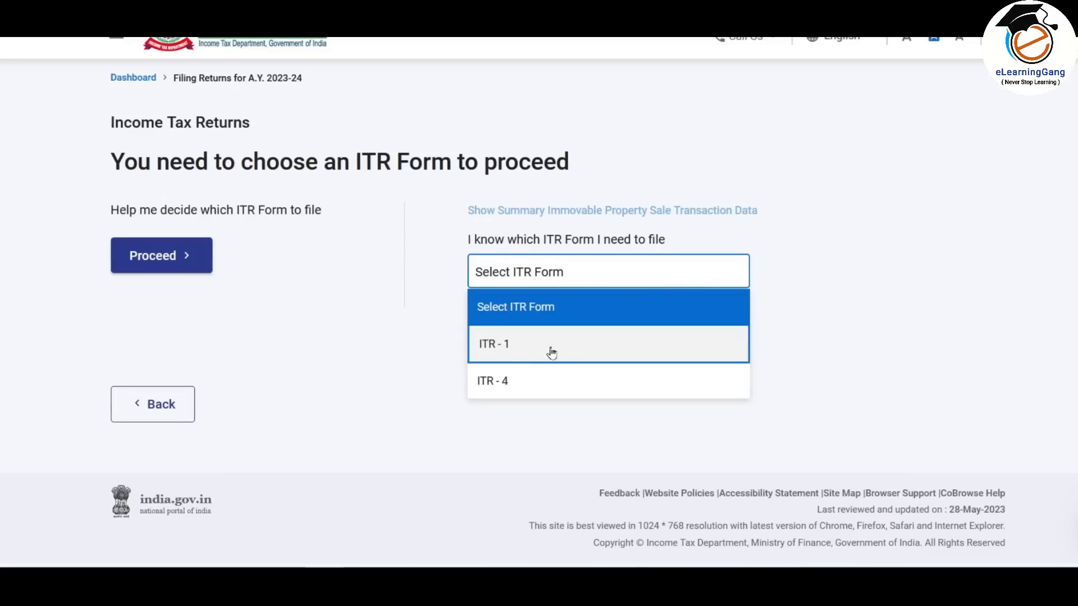
left_click(531, 349)
left_click_drag(461, 318, 845, 388)
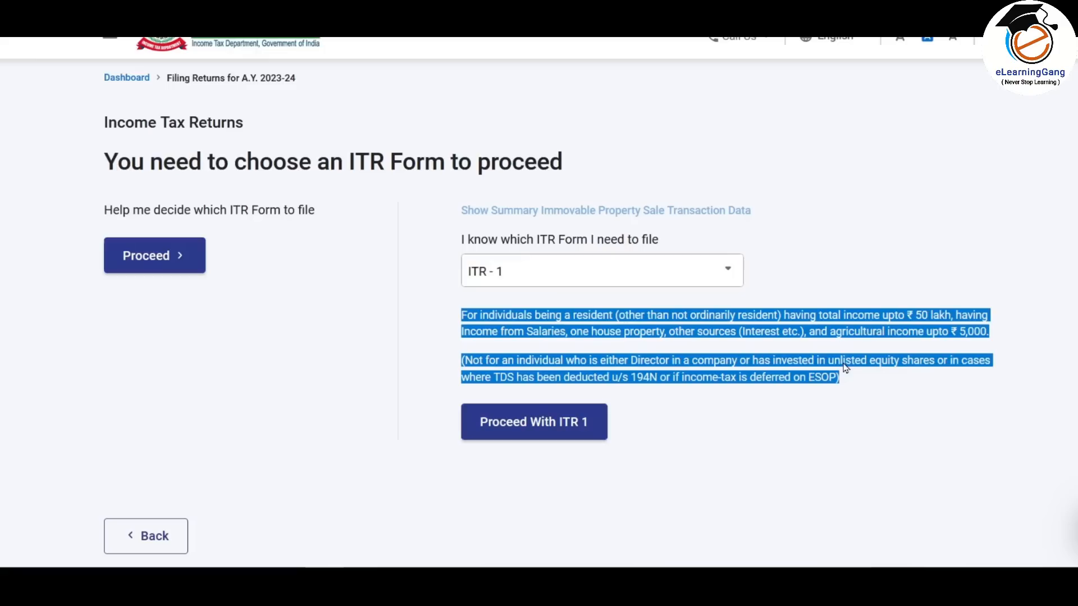
left_click(846, 376)
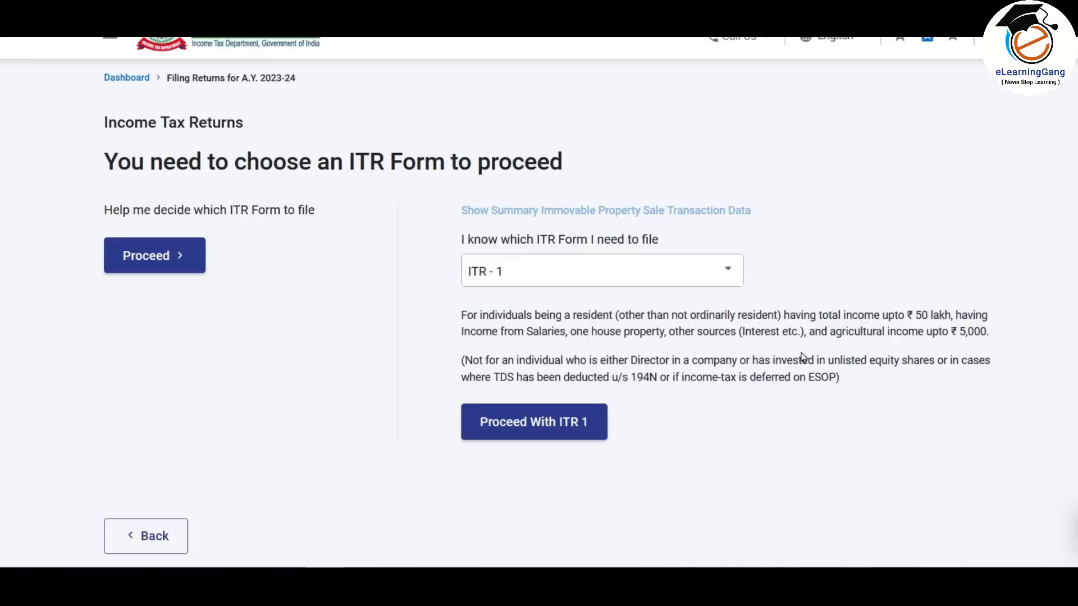
left_click(557, 425)
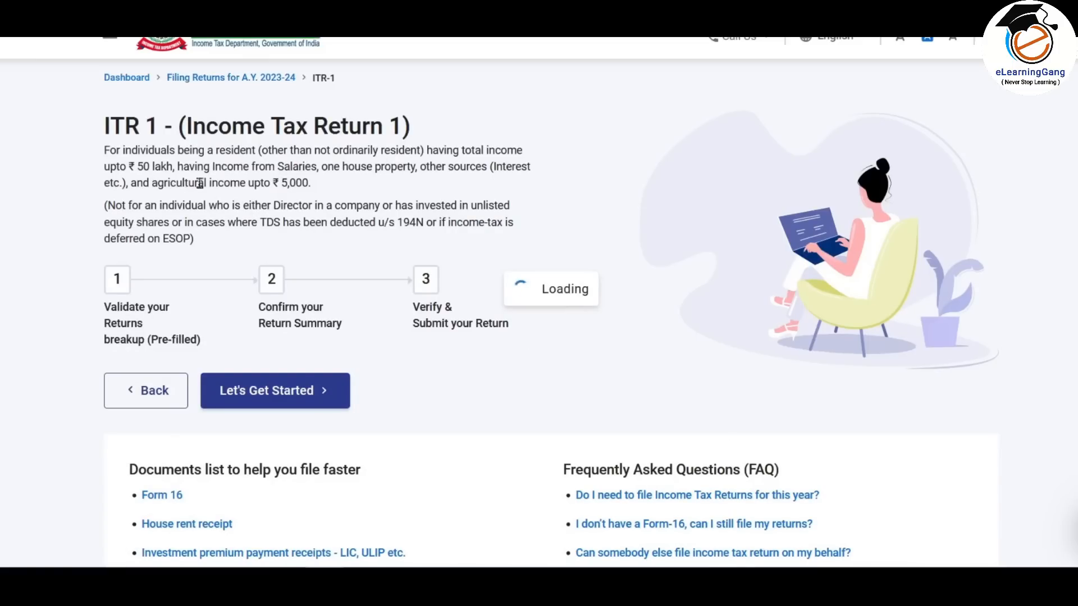
left_click(300, 395)
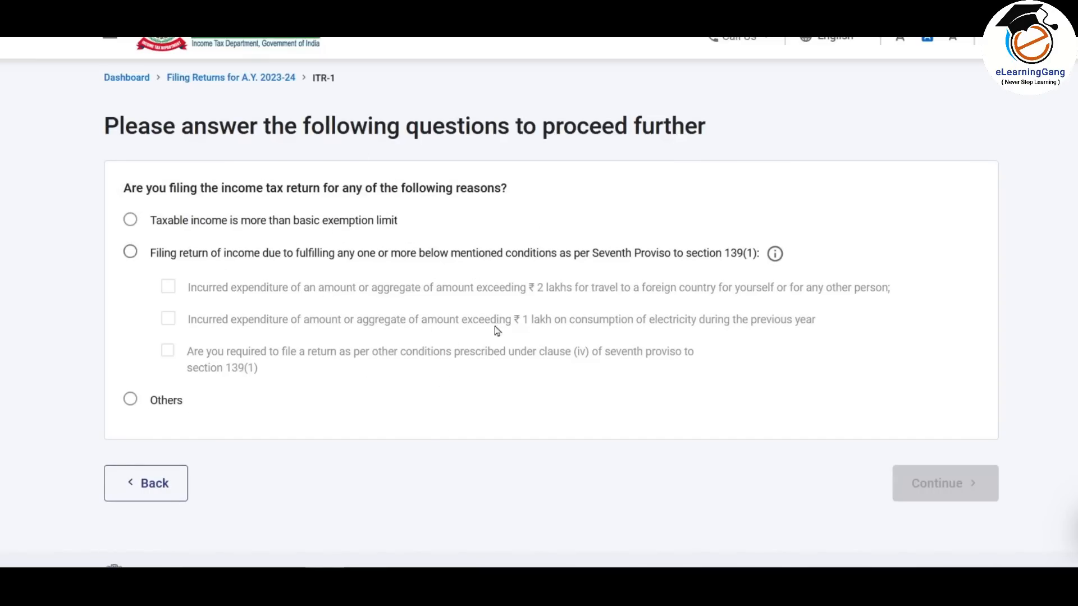
- Give 'Taxable income is more than basic exemption limit' as the filing reason and continue
left_click(130, 219)
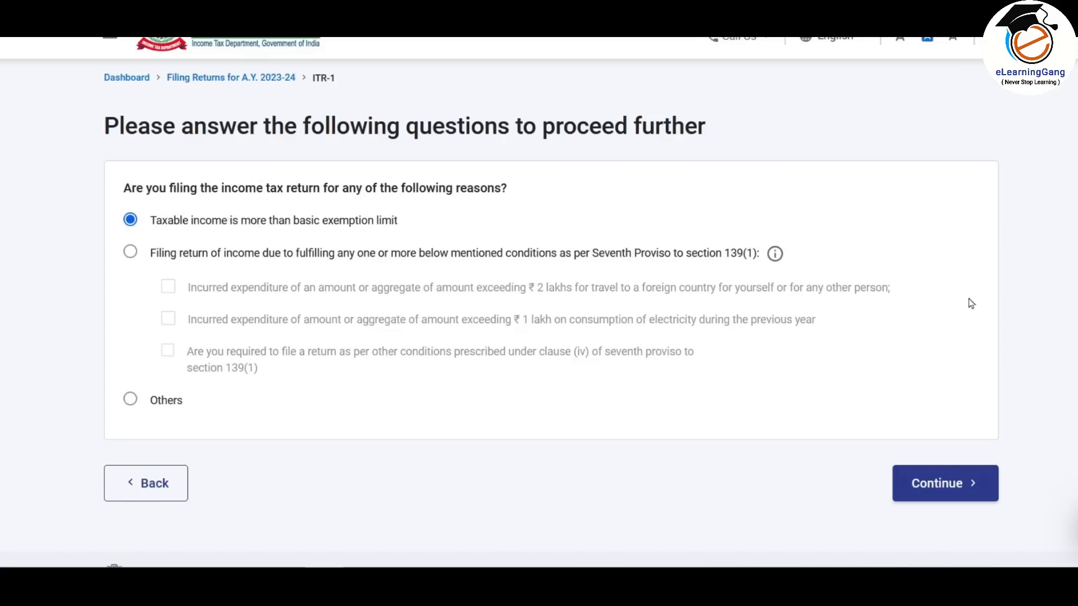
left_click(947, 491)
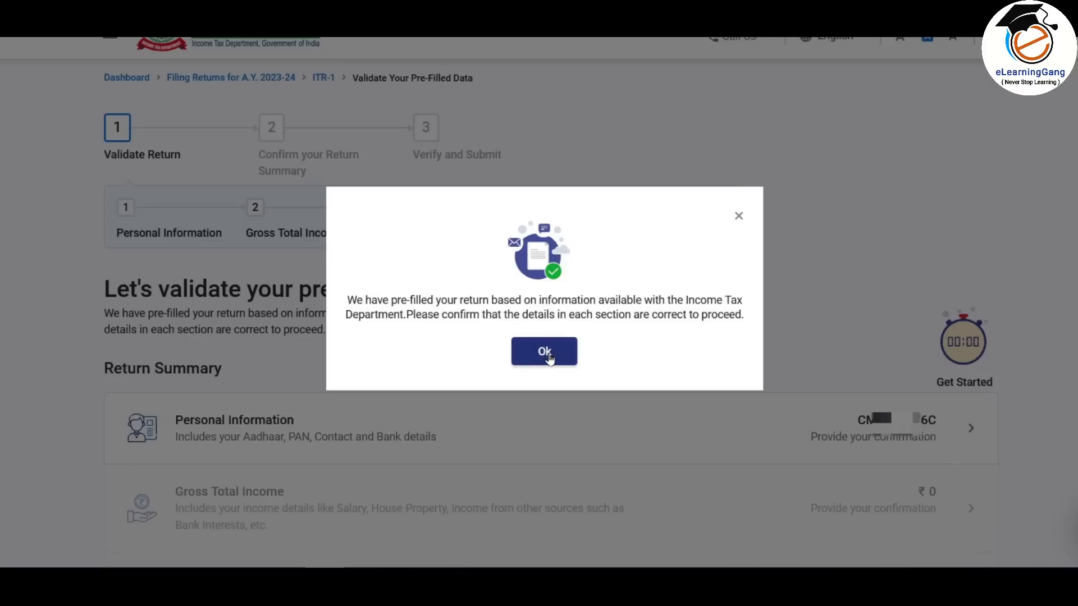
- Dismiss the pre-filled data notice and open Personal Information in the Return Summary
left_click(548, 355)
scroll(548, 358, "down", 4)
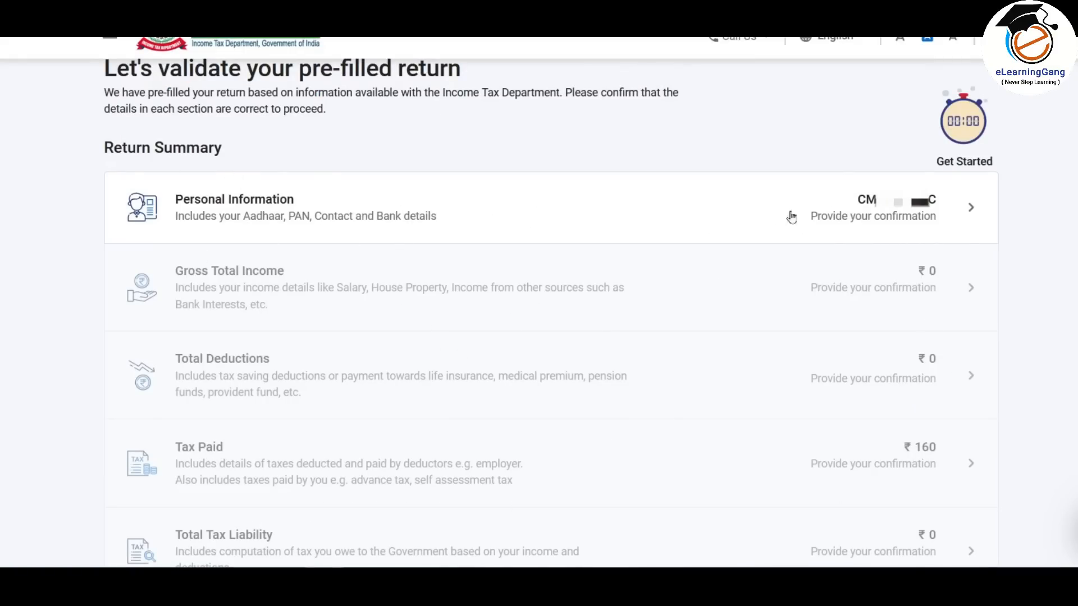
left_click(859, 220)
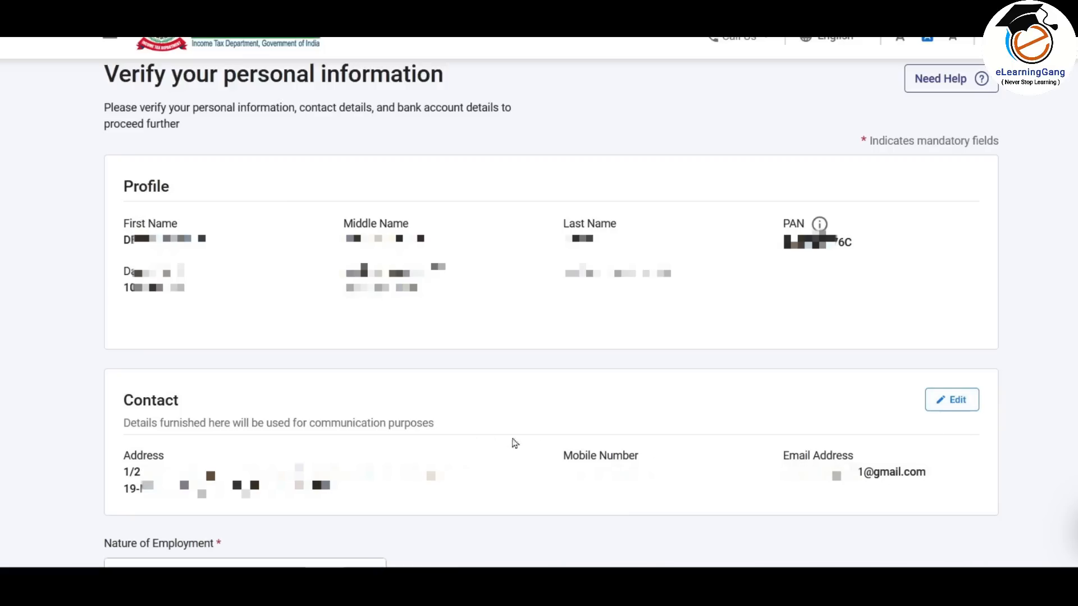
- Set Nature of Employment to Others
scroll(1074, 371, "down", 8)
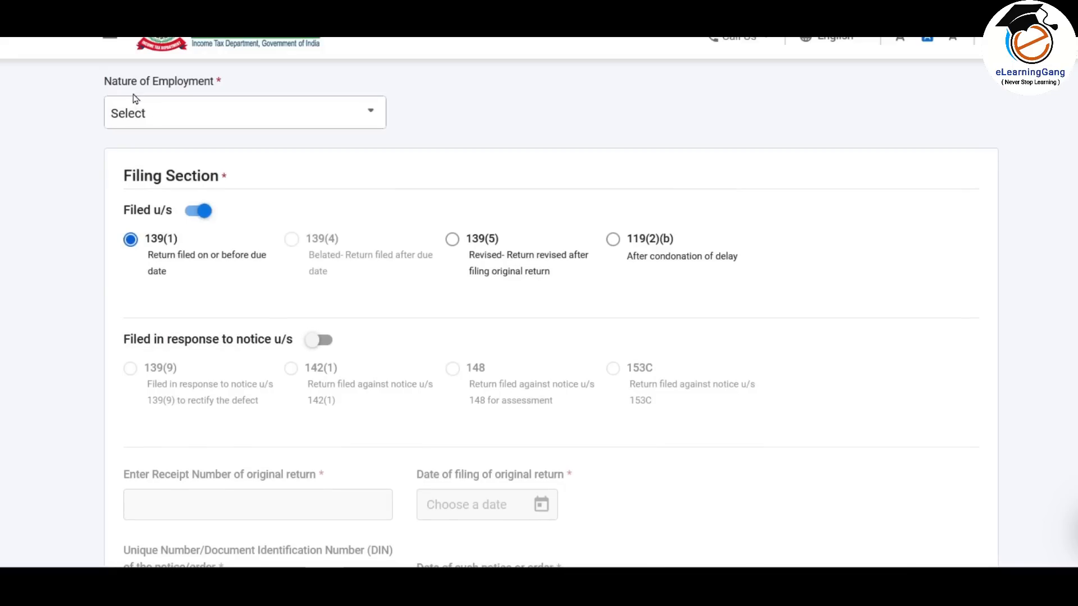
left_click(365, 114)
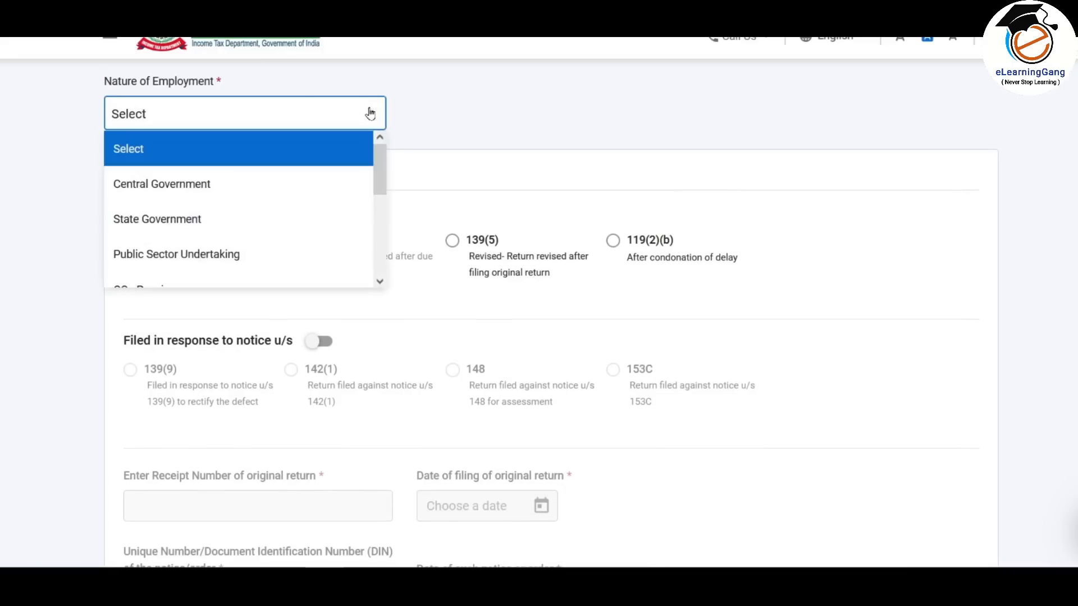
left_click_drag(382, 161, 382, 259)
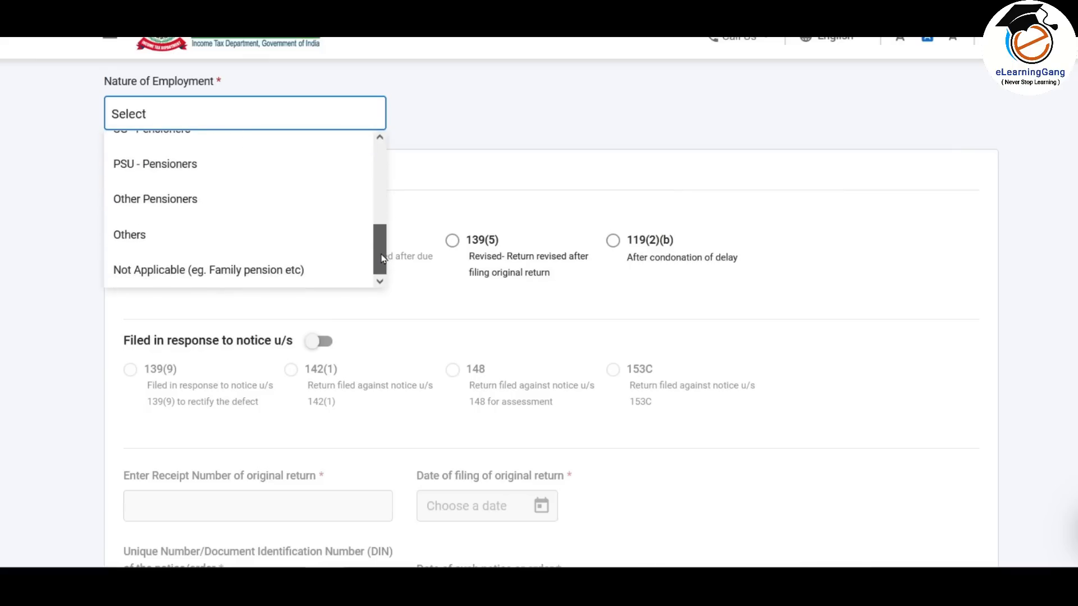
left_click(145, 239)
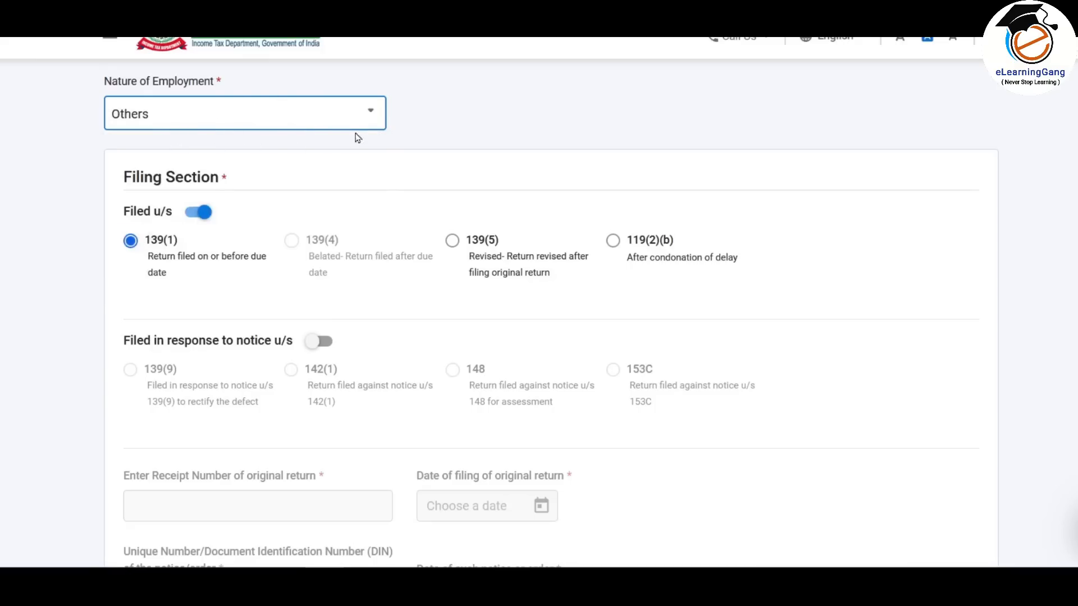
left_click(197, 217)
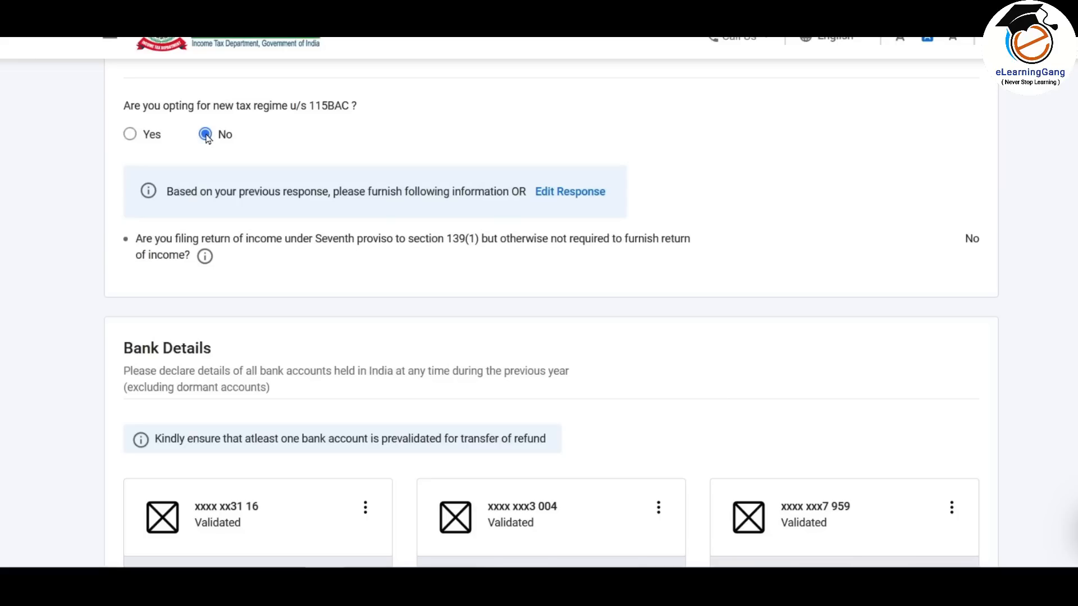
- Answer No to opting for the new tax regime u/s 115BAC
left_click(129, 135)
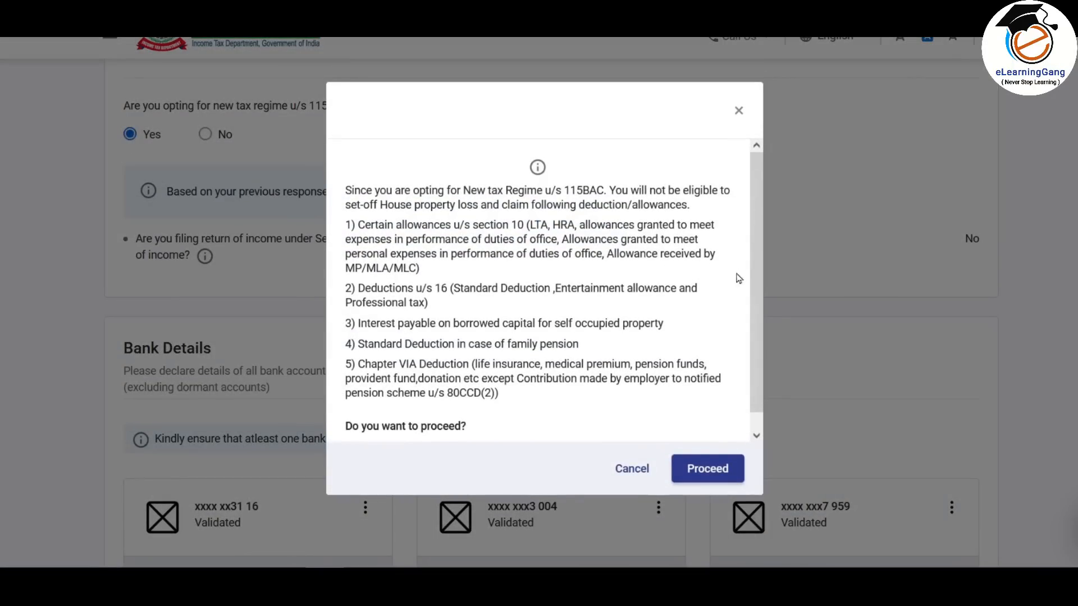
left_click_drag(756, 229, 747, 181)
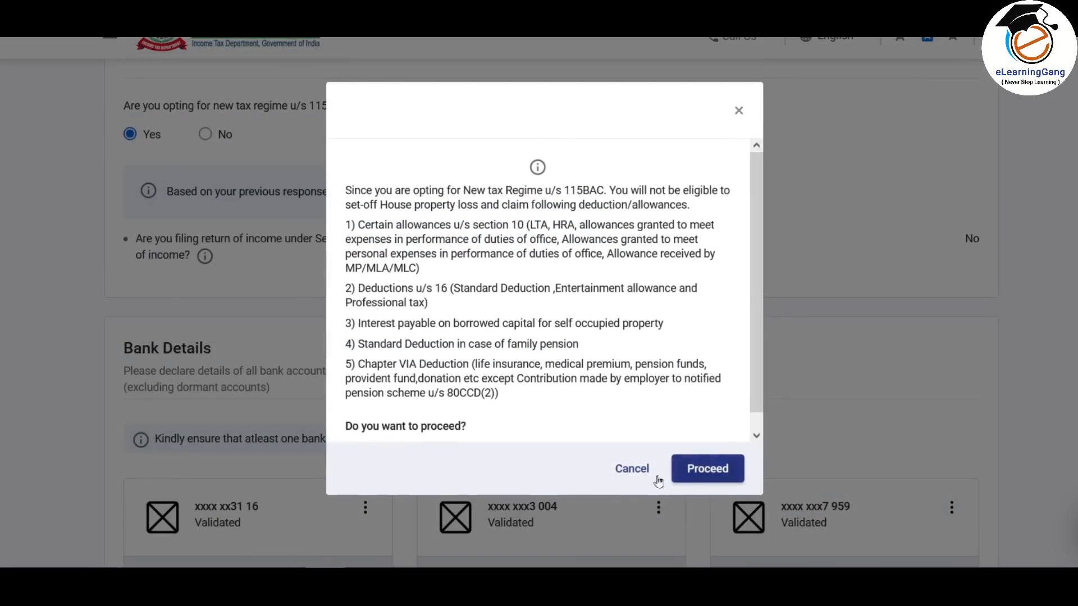
left_click(634, 471)
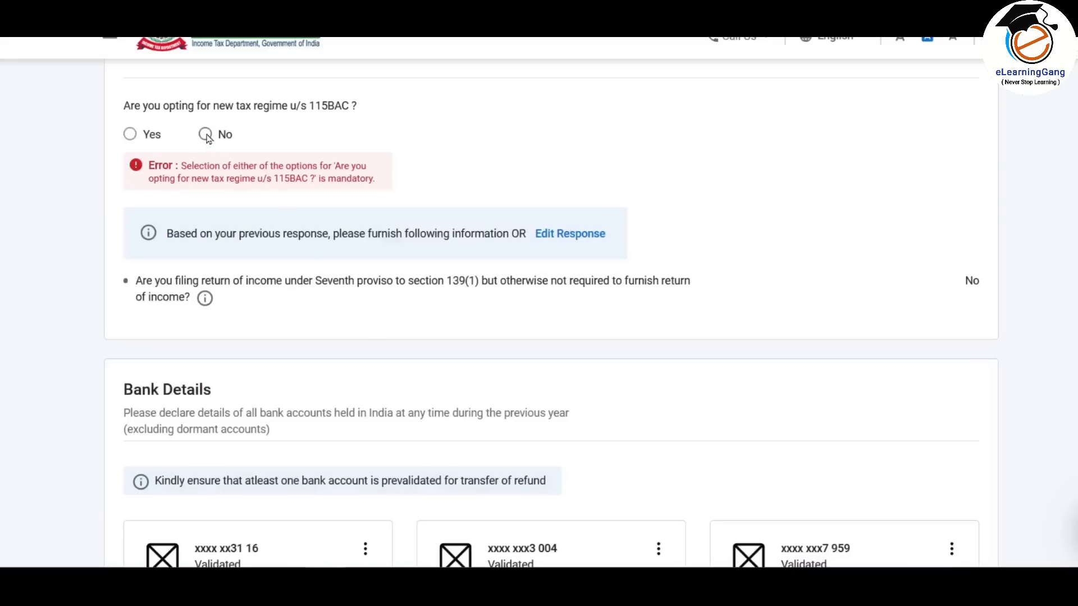
left_click(206, 134)
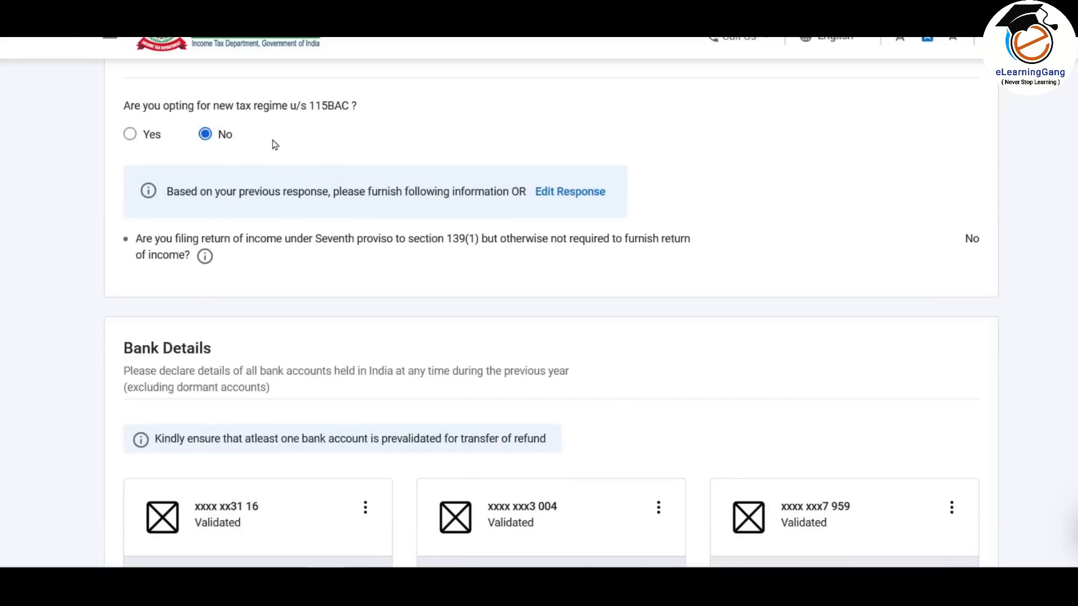
scroll(238, 176, "down", 4)
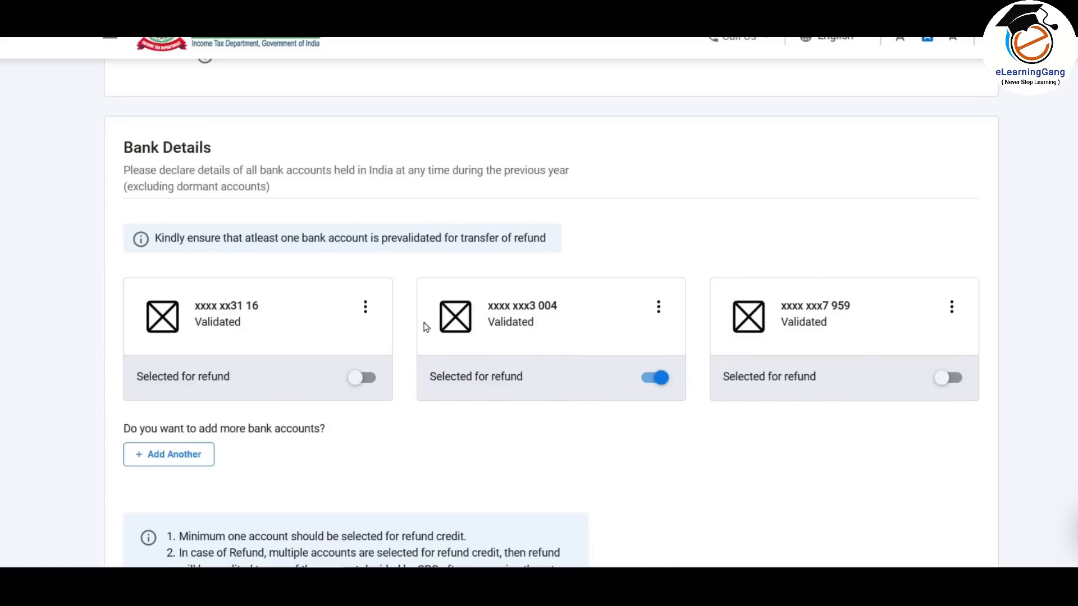
- Keep only the second bank account selected for refund and confirm the personal details
left_click(374, 379)
left_click(361, 380)
scroll(758, 317, "down", 5)
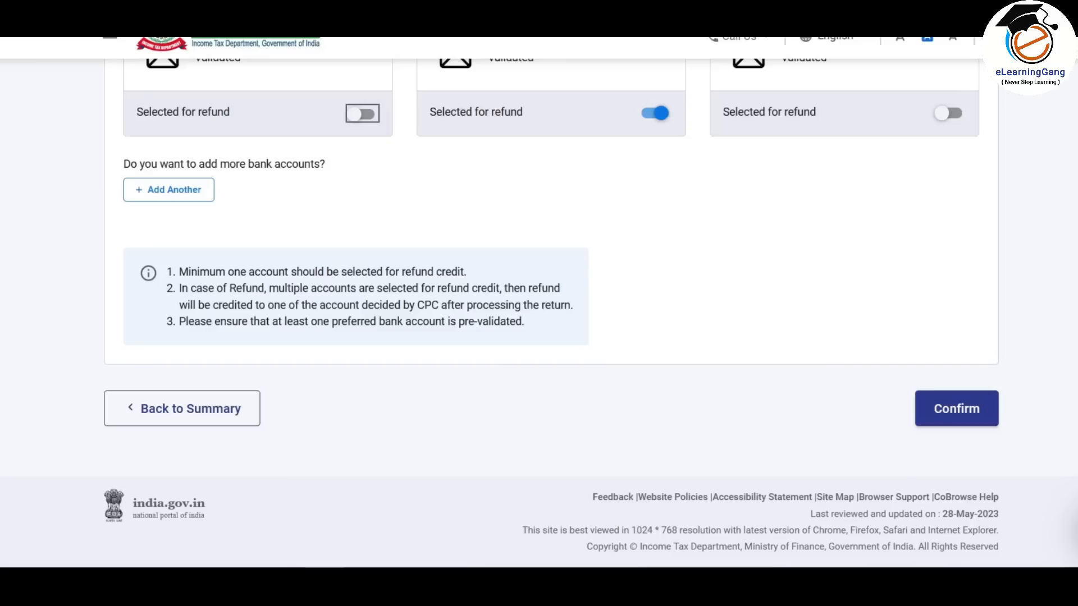
left_click(957, 414)
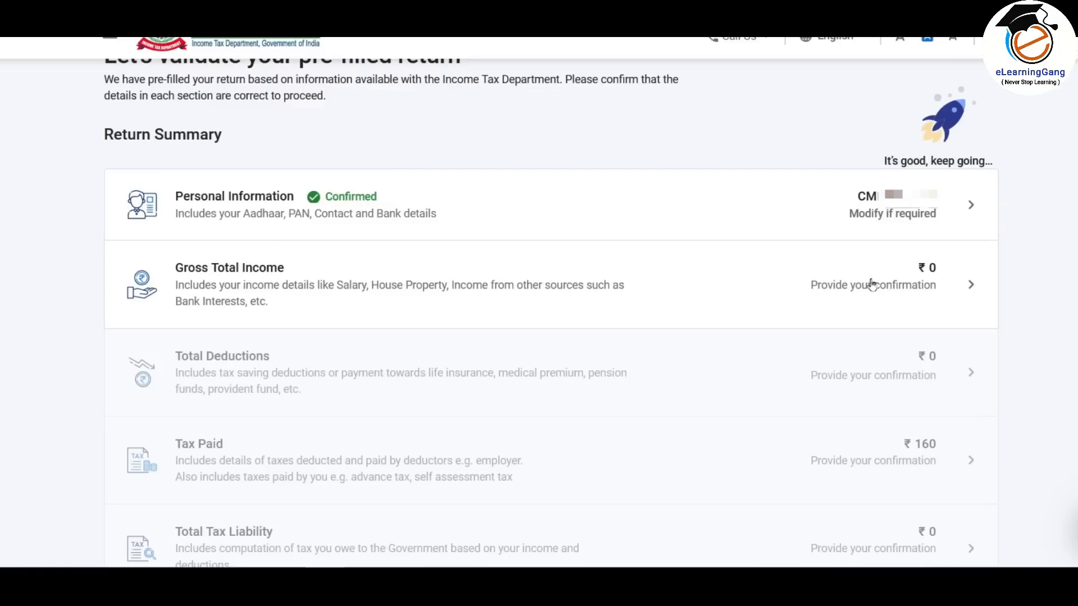
- In Gross Total Income, answer the Special Compensatory Allowance and House Rent Allowance exemption questions
left_click(830, 294)
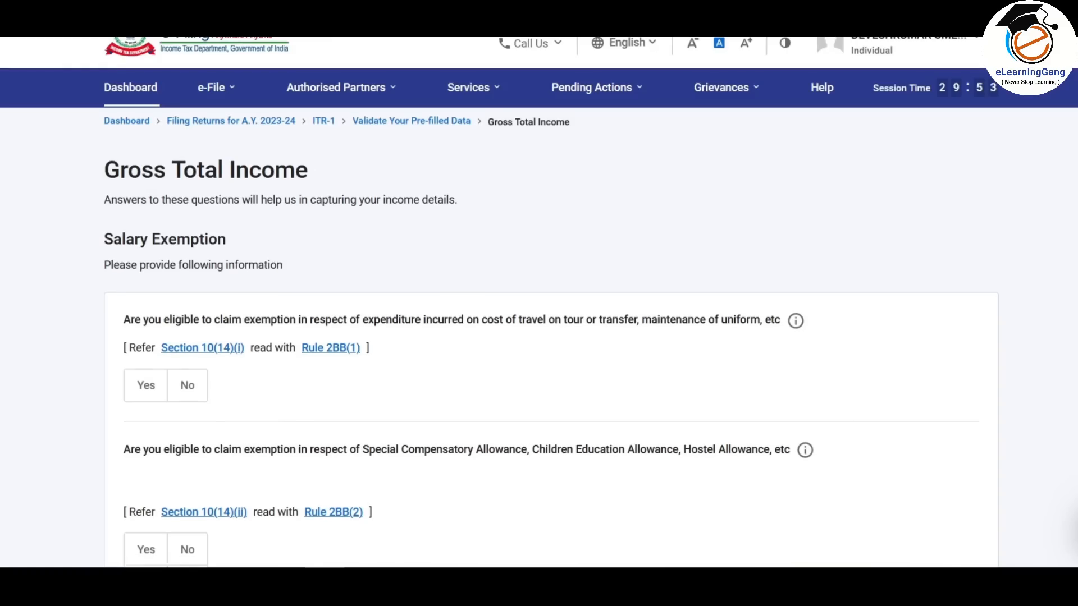
scroll(177, 329, "down", 5)
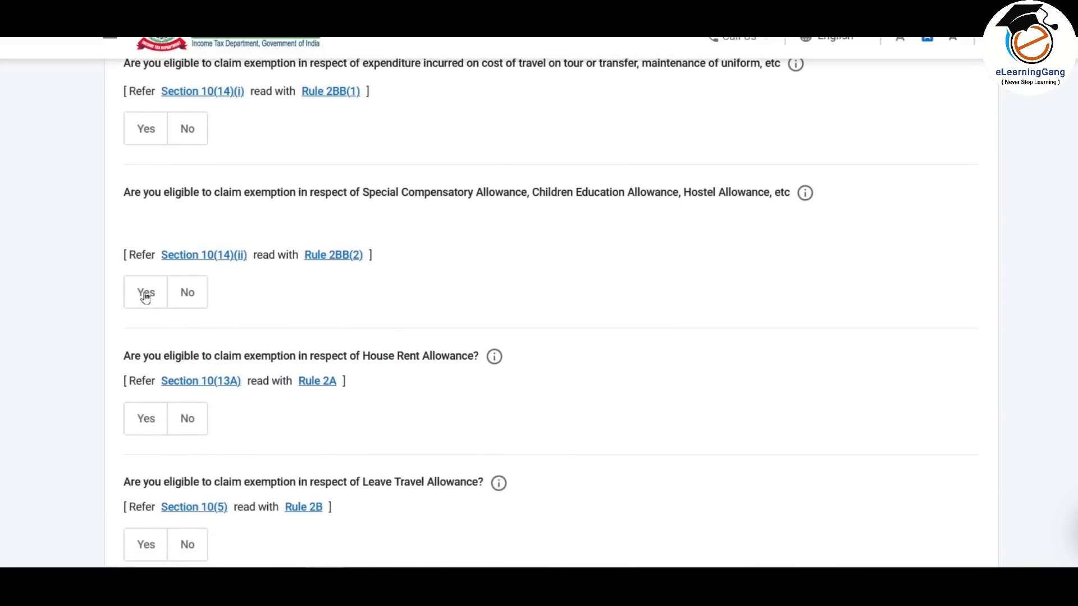
left_click(145, 292)
left_click(198, 366)
left_click(187, 491)
scroll(323, 327, "down", 8)
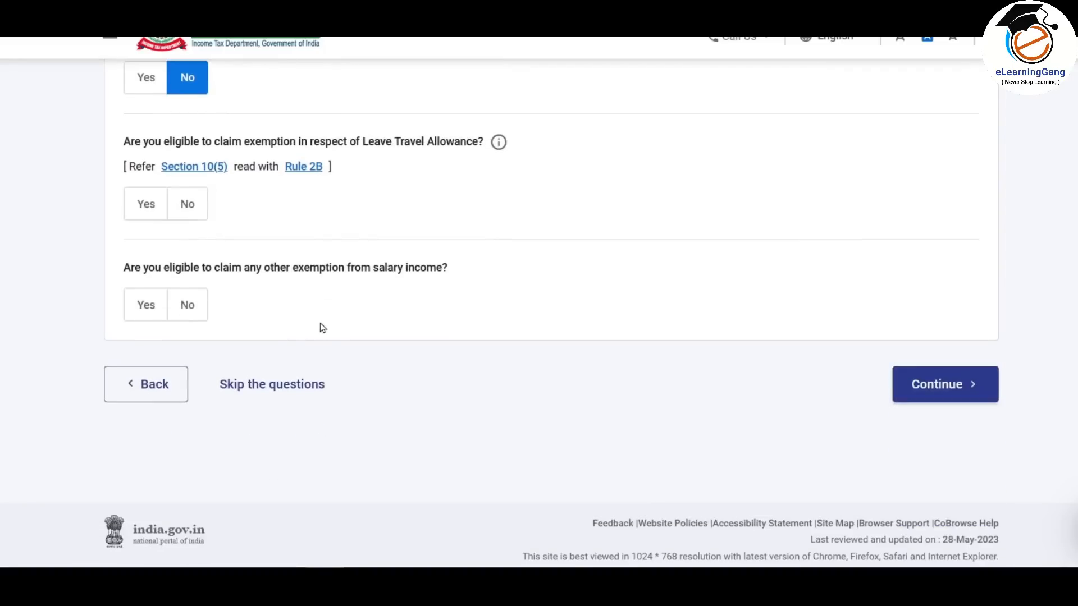
scroll(320, 233, "up", 4)
scroll(347, 296, "down", 4)
scroll(347, 296, "up", 6)
- Skip the remaining exemption questions and bring up the Income from Salary form for editing
scroll(364, 224, "down", 6)
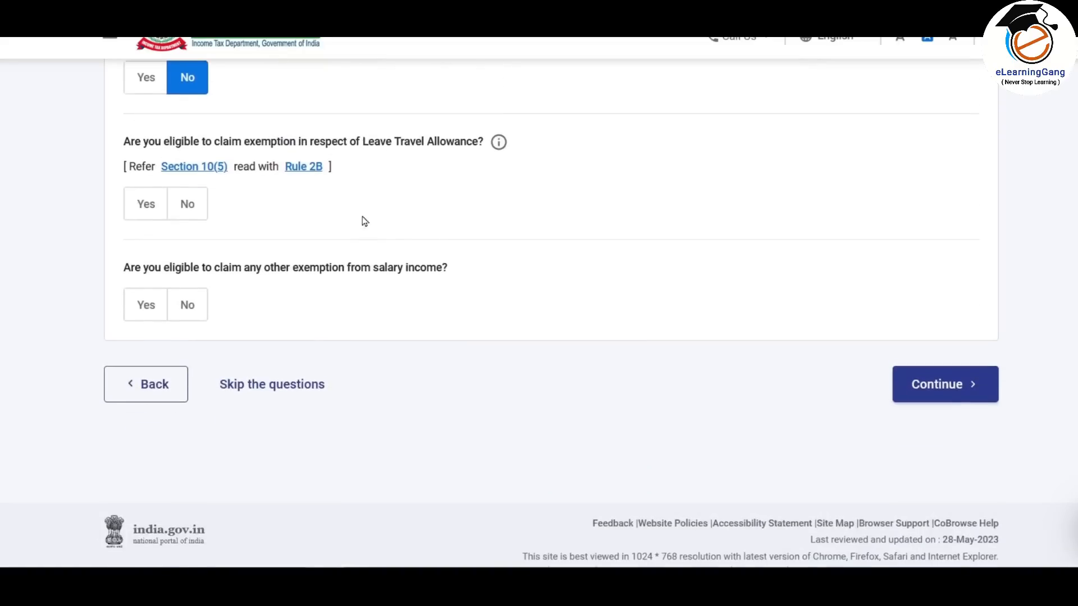
left_click(285, 387)
left_click(717, 359)
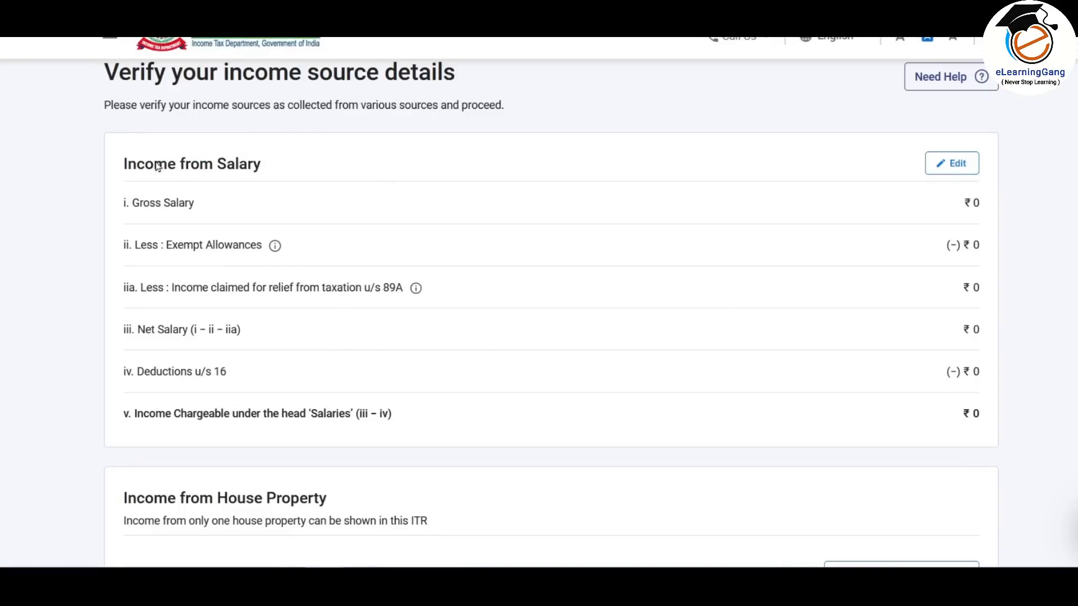
scroll(434, 241, "down", 4)
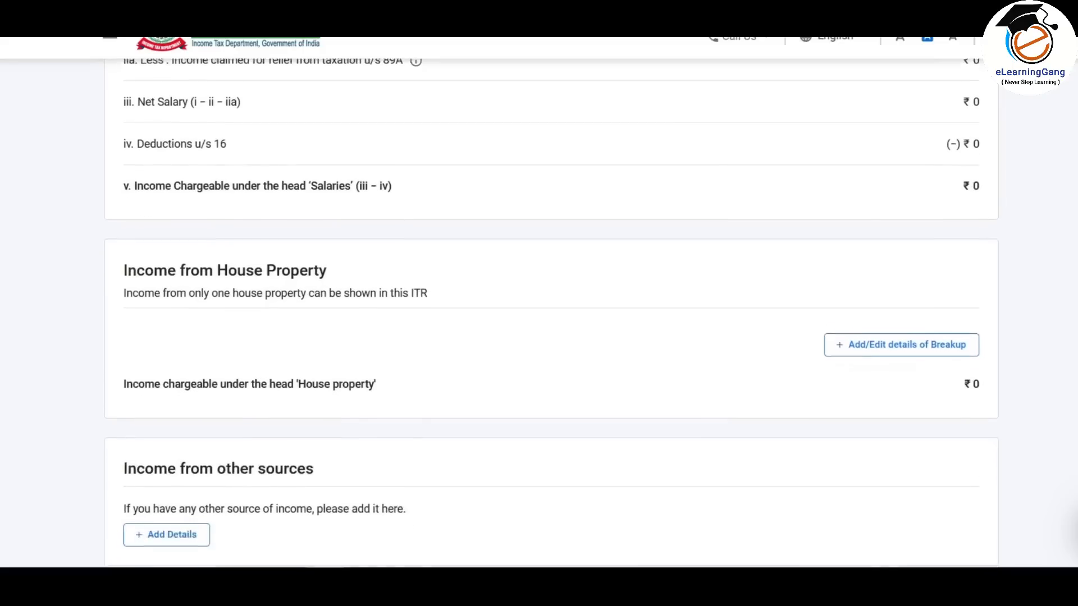
scroll(862, 330, "down", 4)
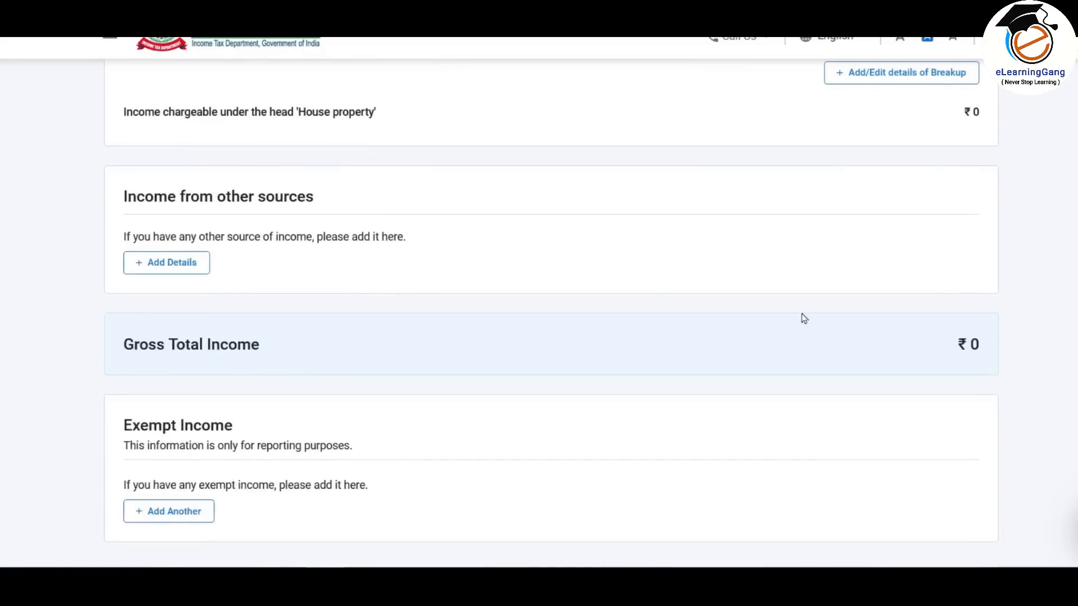
scroll(780, 350, "down", 2)
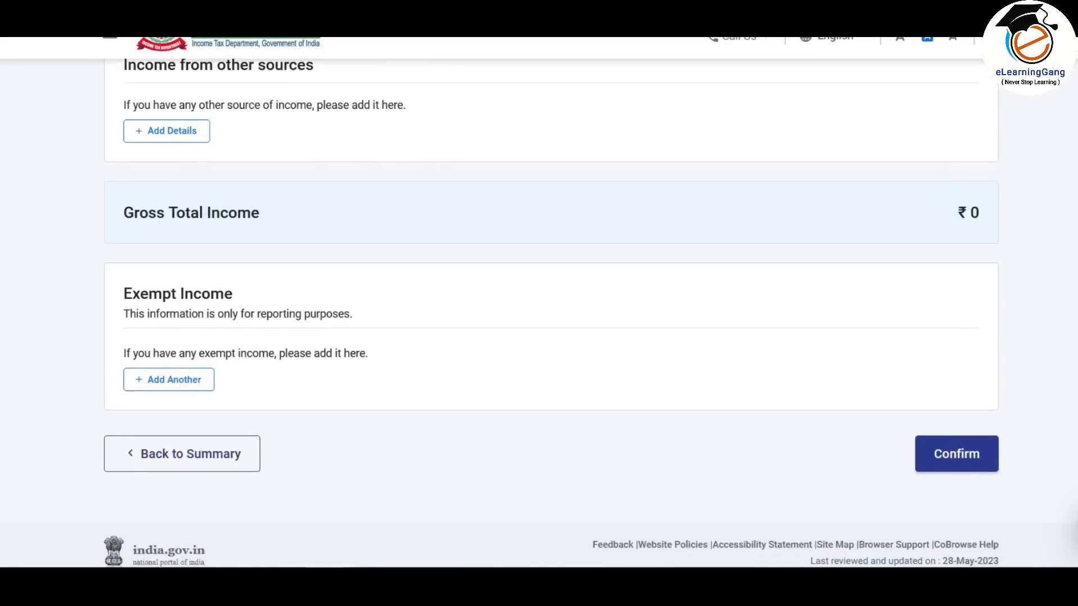
scroll(551, 312, "up", 10)
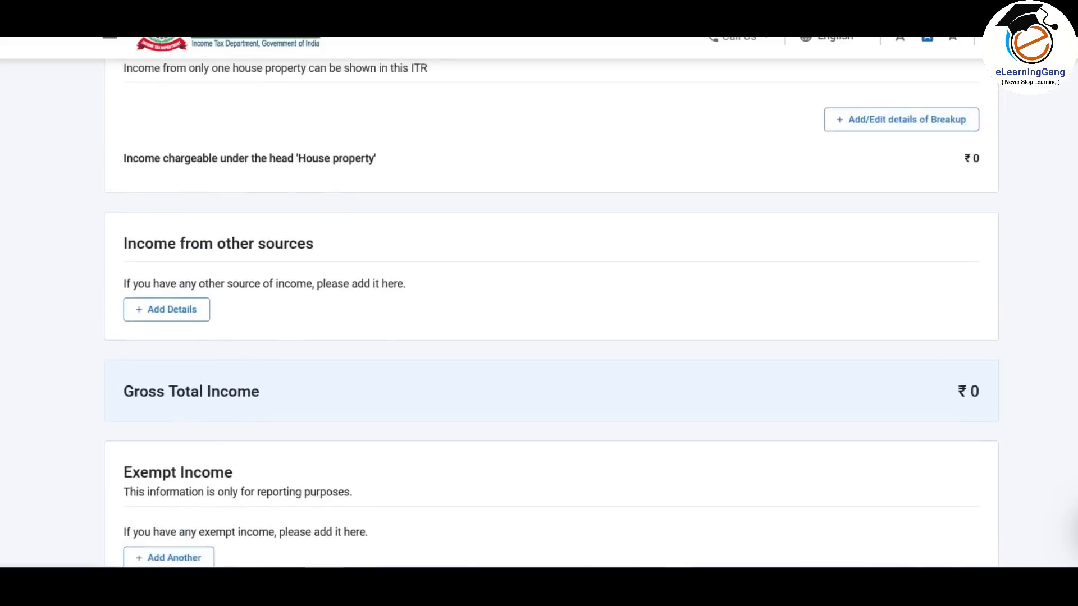
scroll(552, 312, "up", 1)
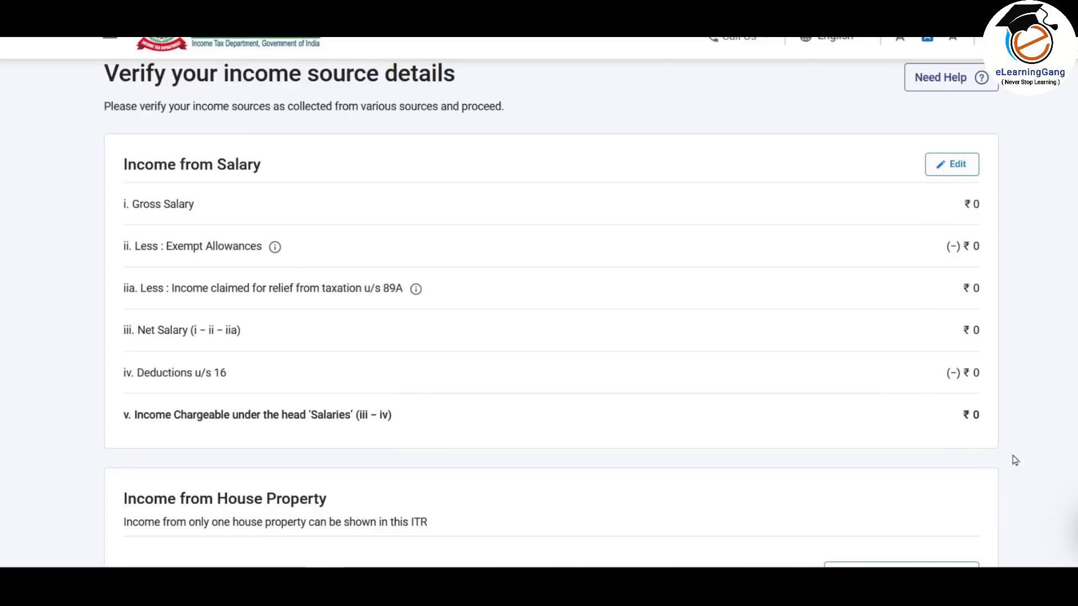
left_click(954, 163)
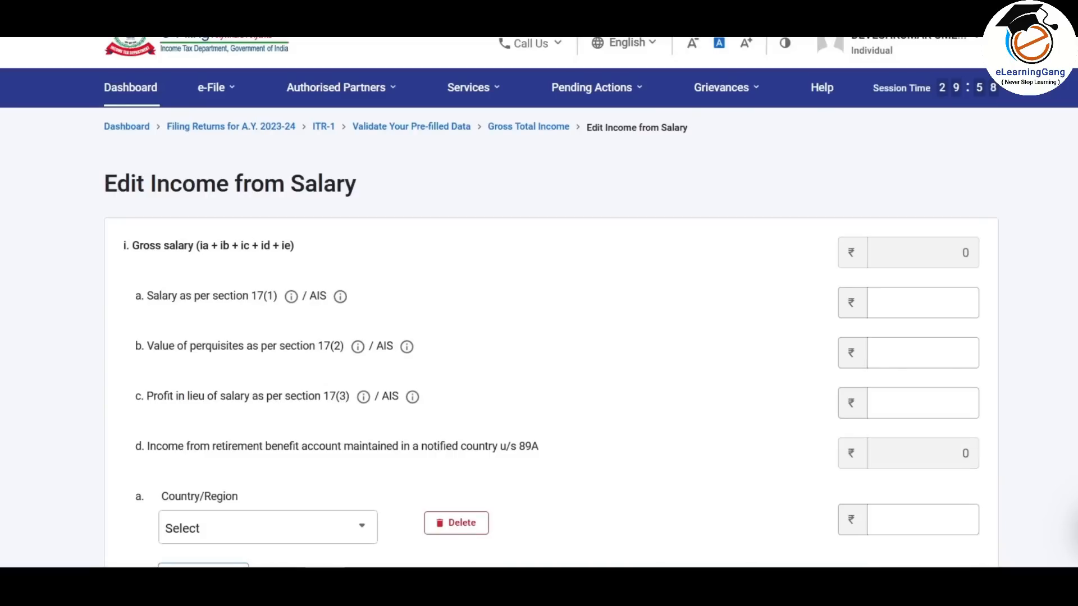
- Scroll through the salary form and select the Salary as per section 17(1) field
scroll(539, 337, "down", 10)
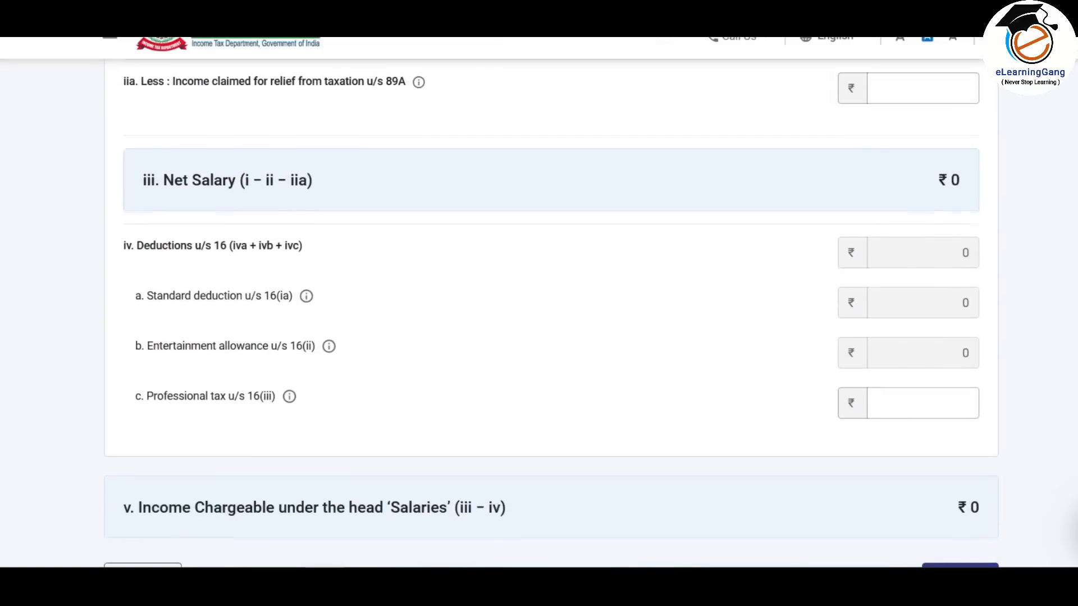
scroll(539, 312, "up", 8)
scroll(538, 312, "down", 4)
scroll(538, 312, "up", 8)
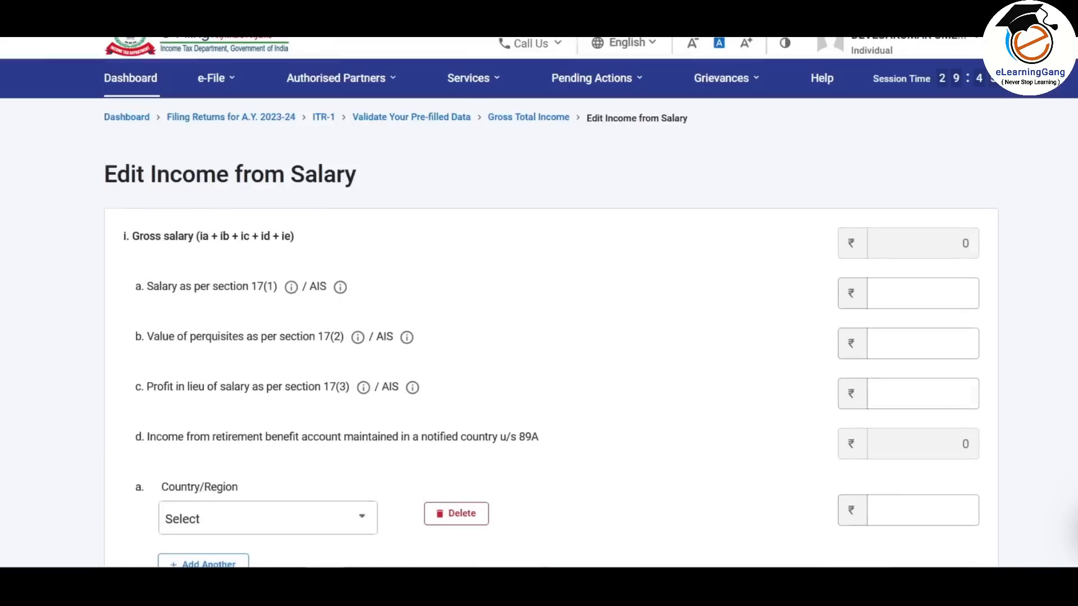
scroll(538, 312, "down", 3)
scroll(539, 312, "down", 1)
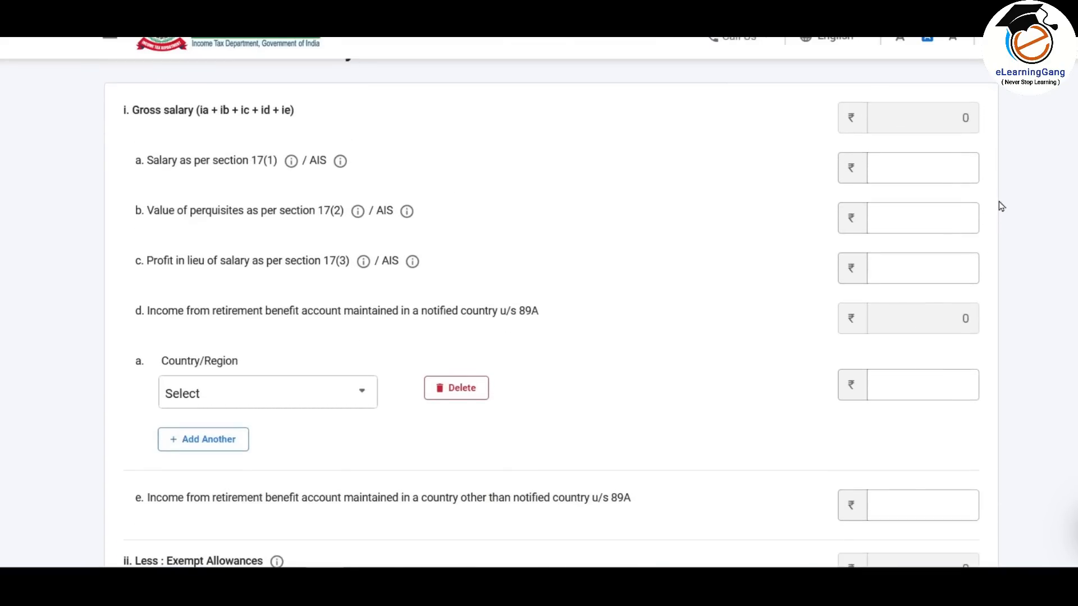
left_click(937, 169)
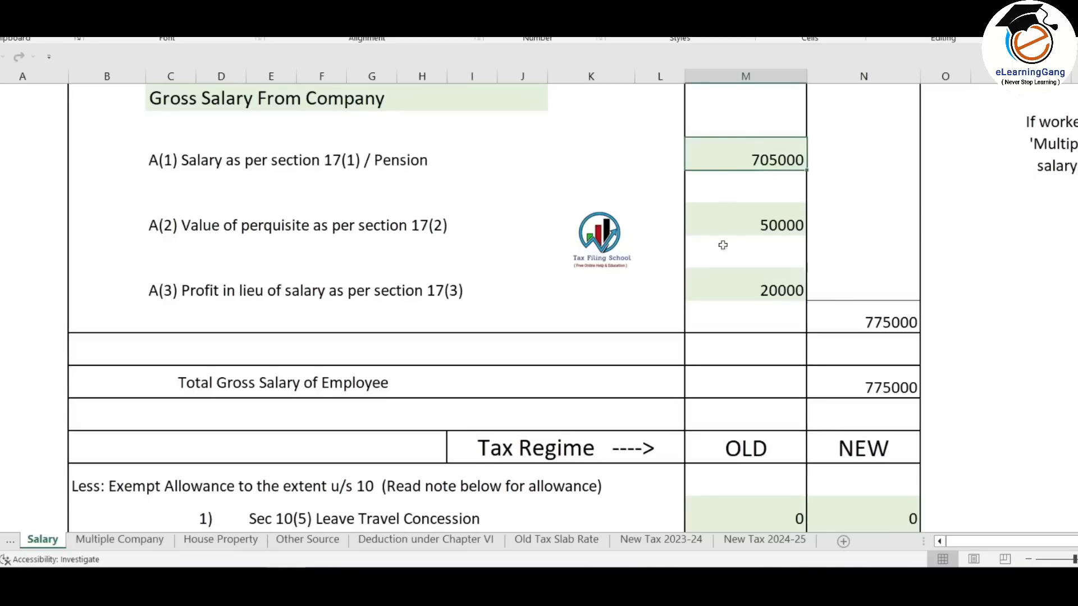
- Enter 7,05,000 as salary under section 17(1)
scroll(706, 279, "up", 2)
scroll(706, 279, "down", 1)
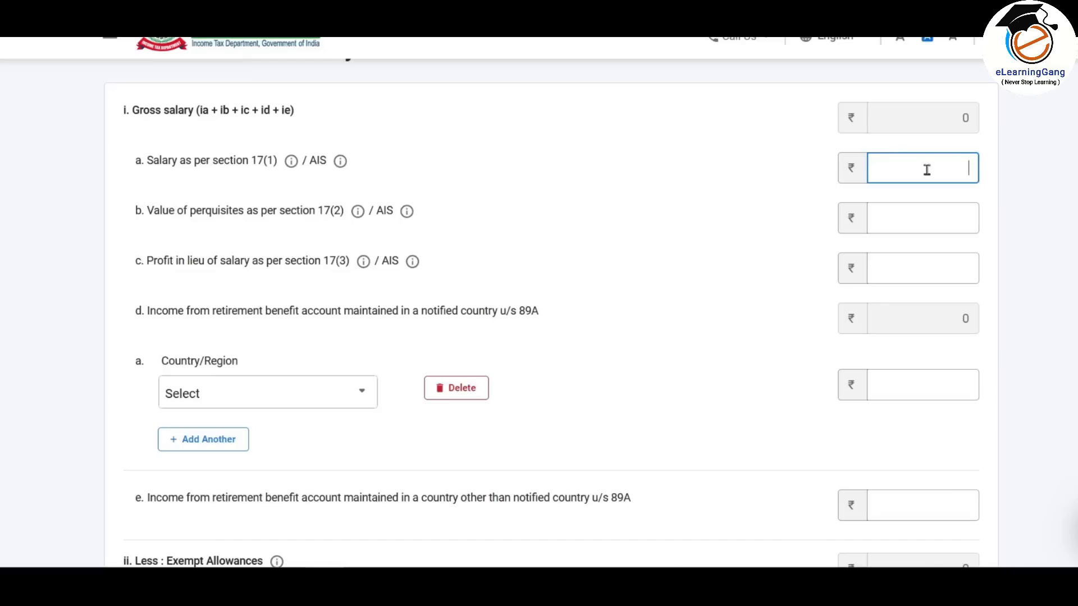
left_click(927, 169)
type("705000")
left_click(1049, 283)
left_click(922, 169)
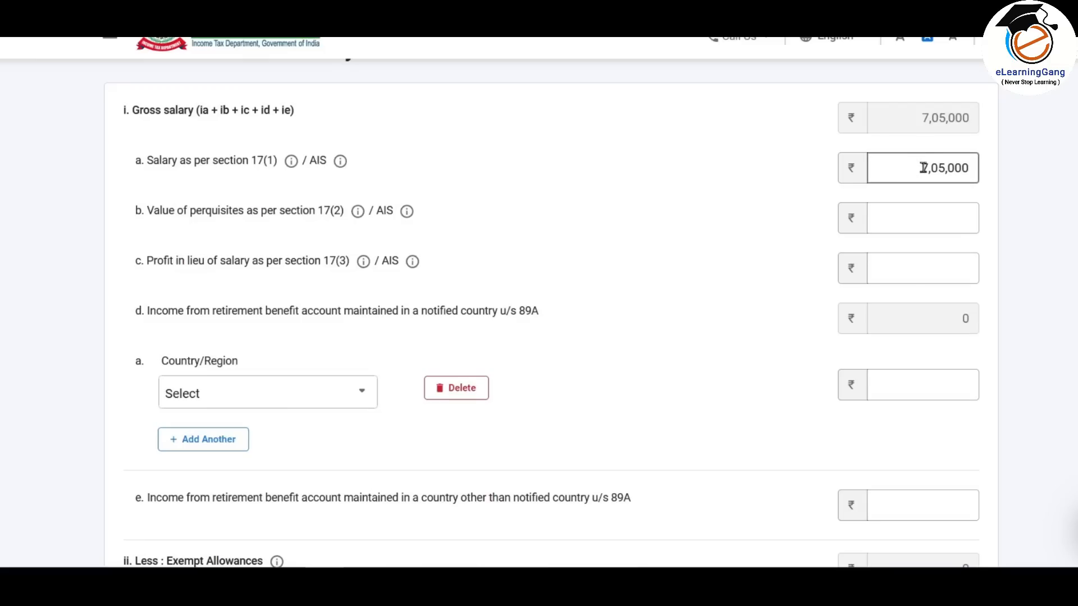
left_click_drag(922, 169, 980, 163)
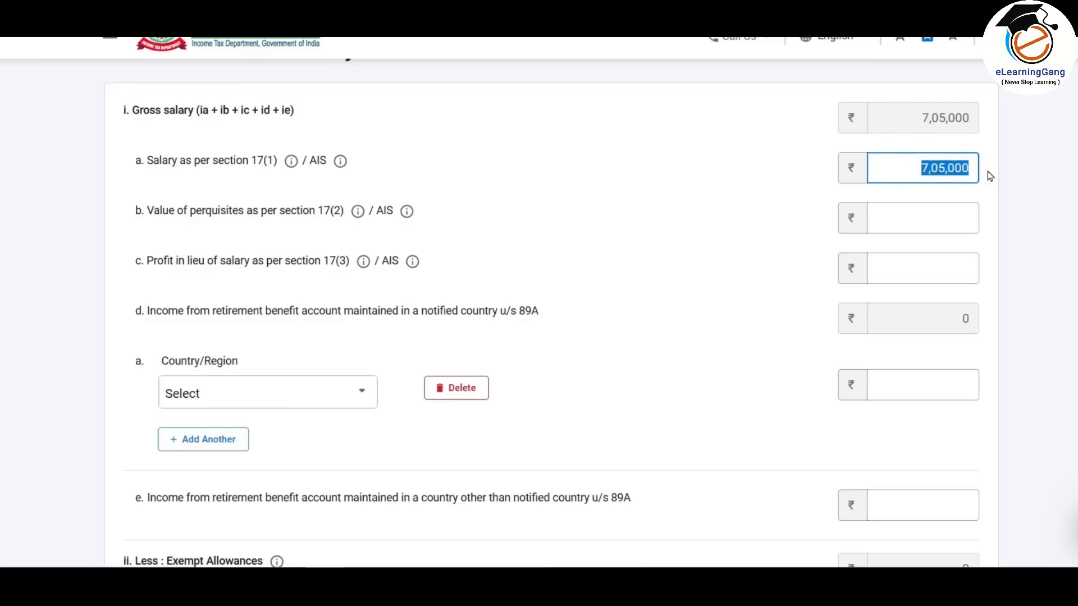
left_click(1007, 178)
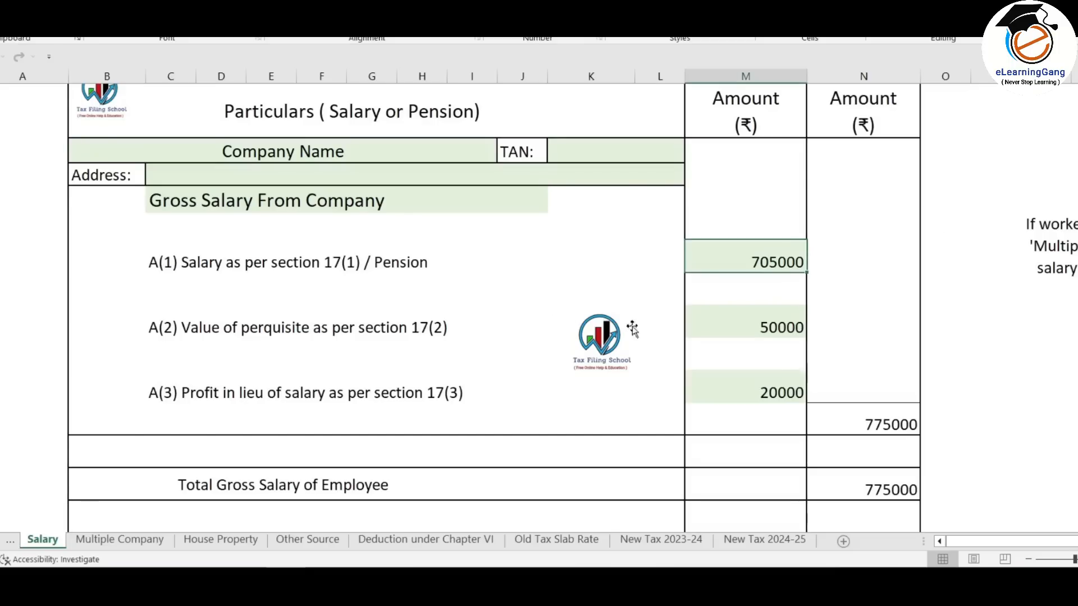
- Enter 50,000 perquisites under 17(2) and 20,000 profit in lieu under 17(3)
left_click(778, 329)
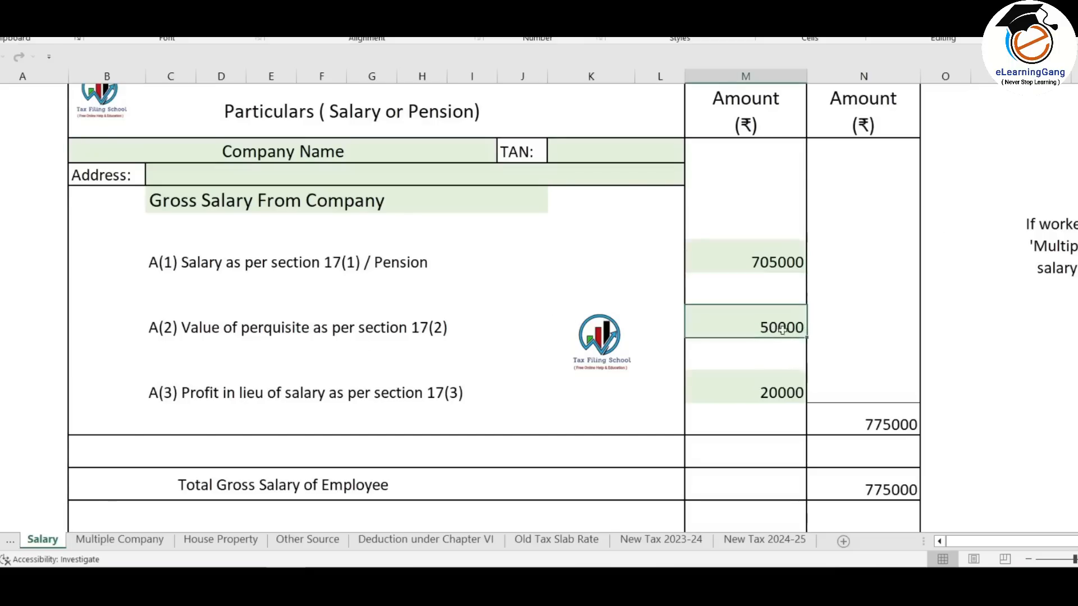
key("alt+Tab")
left_click(904, 226)
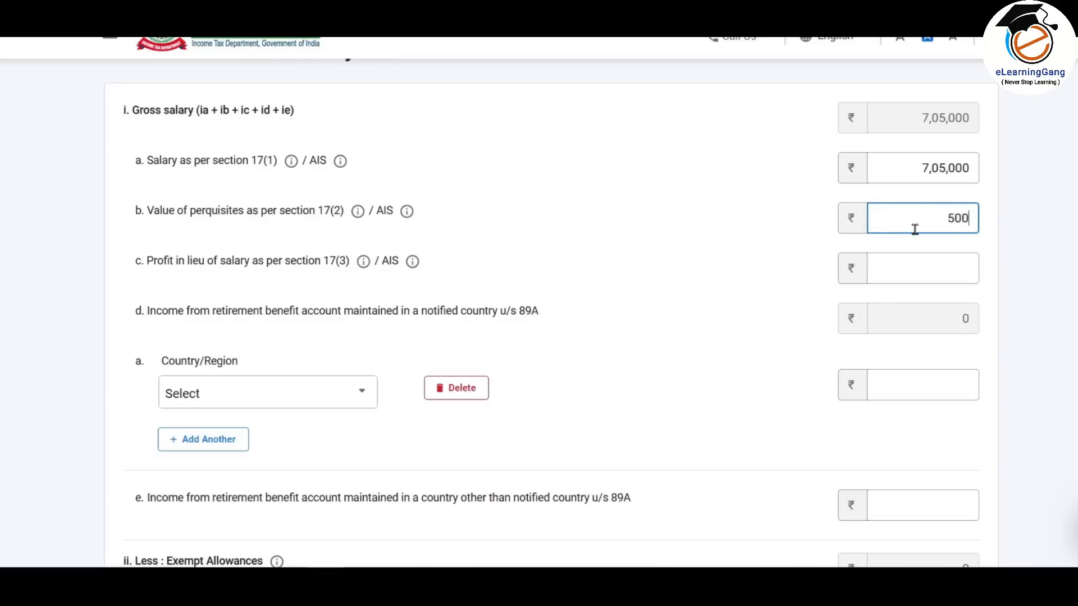
type("50000")
left_click(1069, 256)
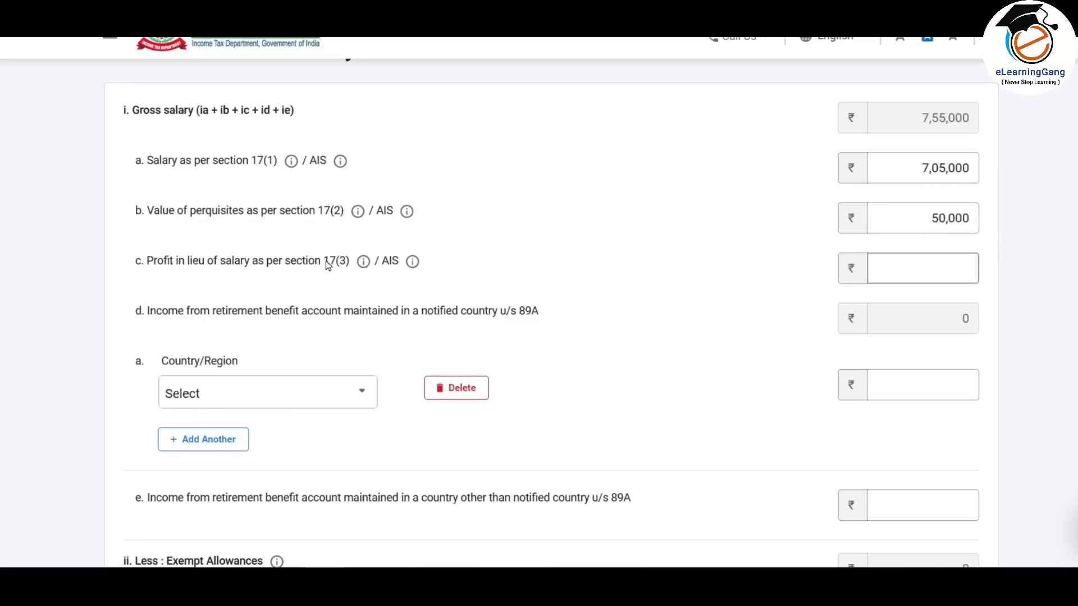
left_click(936, 269)
type("20,000")
left_click(913, 312)
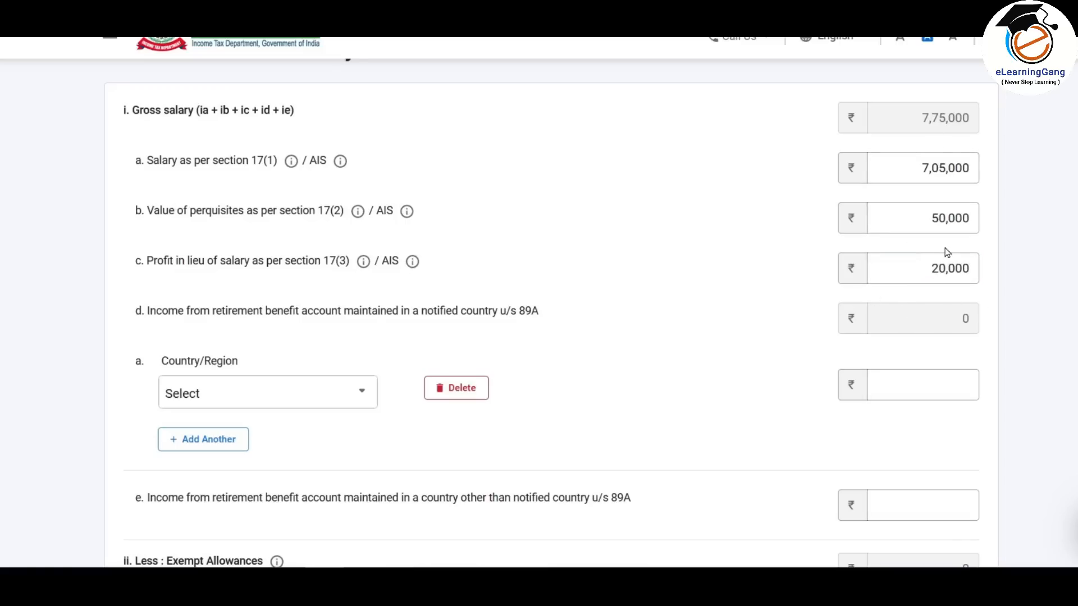
scroll(765, 301, "down", 3)
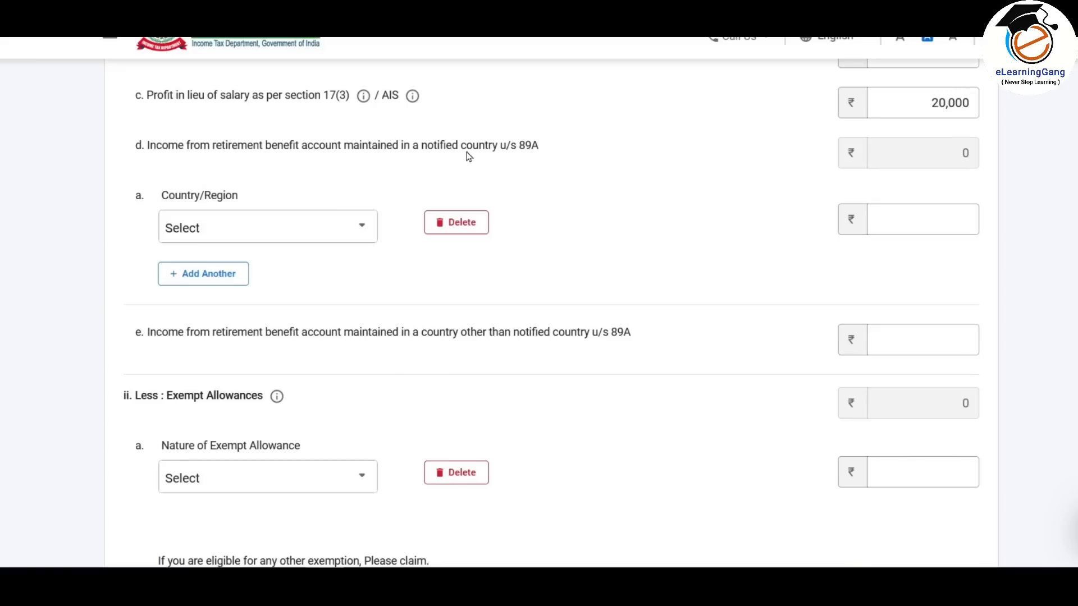
- Set the item d section 89A country row to United States of America, then delete it and confirm with Yes
left_click_drag(461, 150, 548, 149)
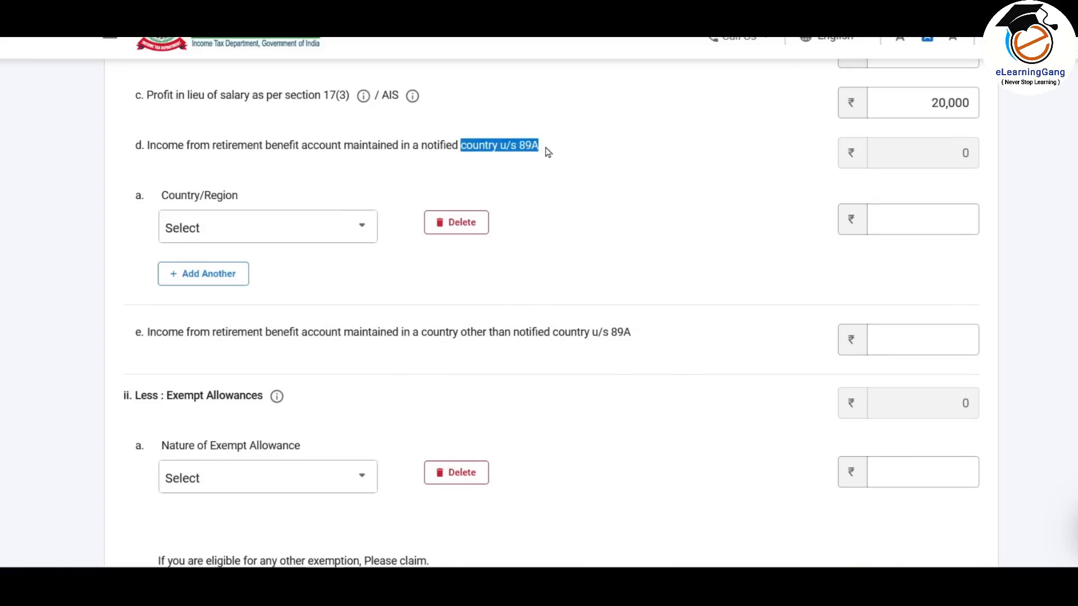
left_click(549, 163)
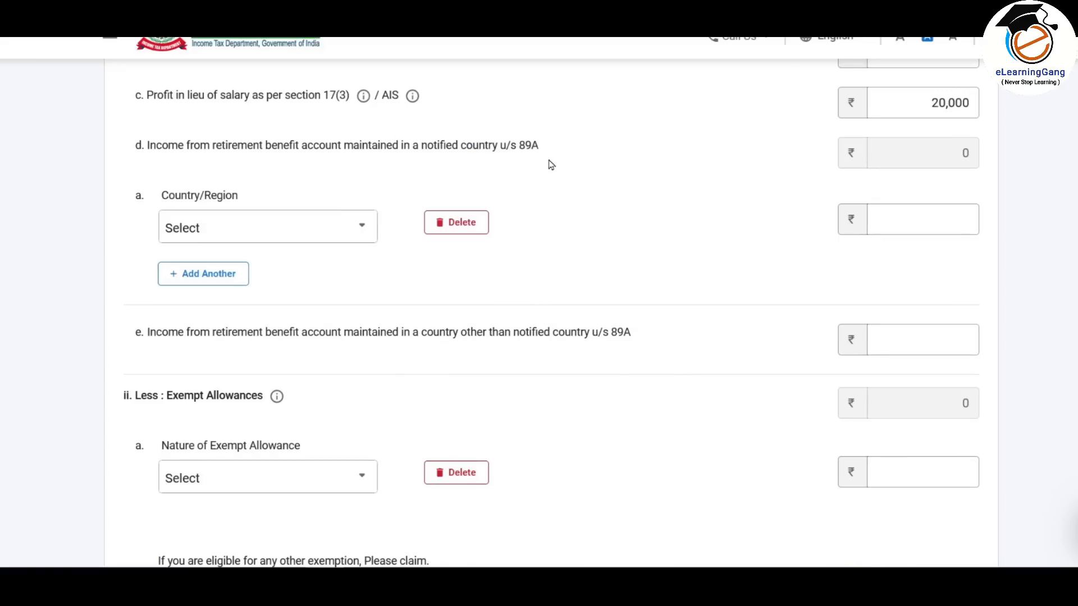
left_click(335, 234)
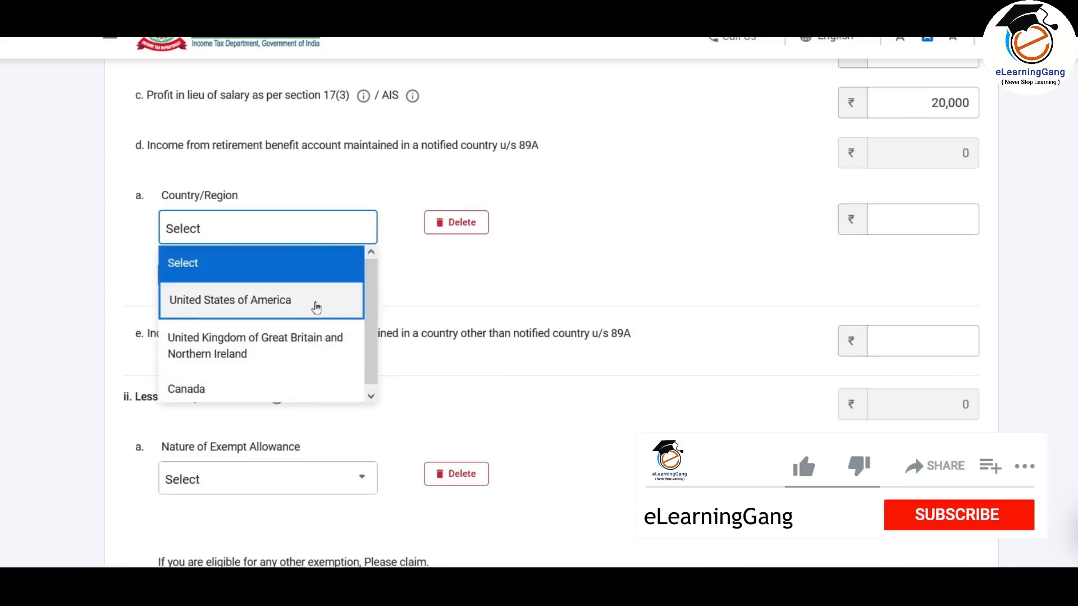
left_click(344, 164)
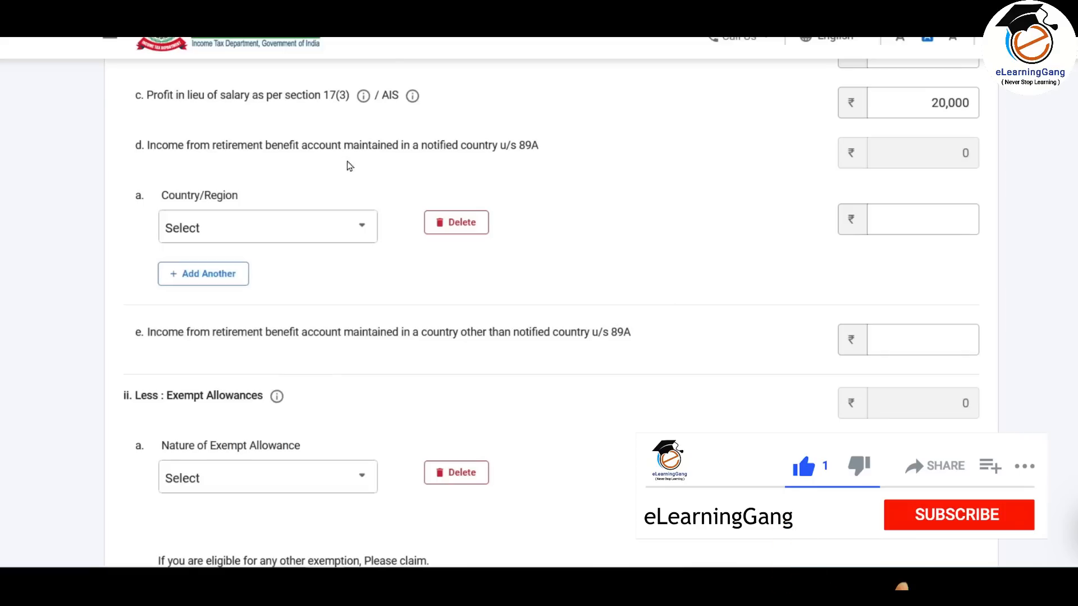
left_click(330, 230)
left_click(300, 298)
left_click(945, 214)
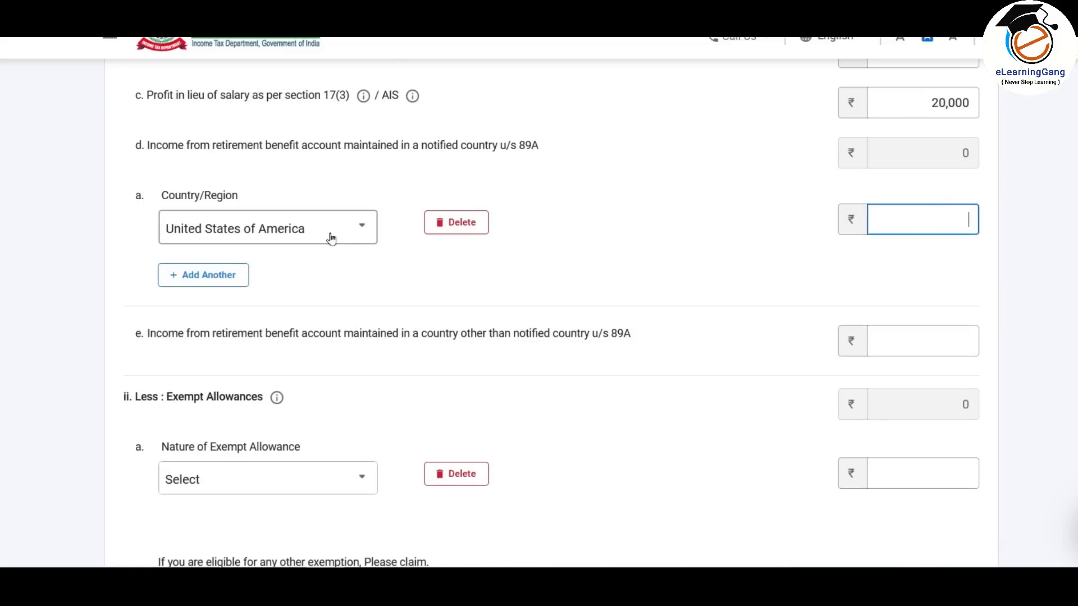
scroll(486, 266, "down", 1)
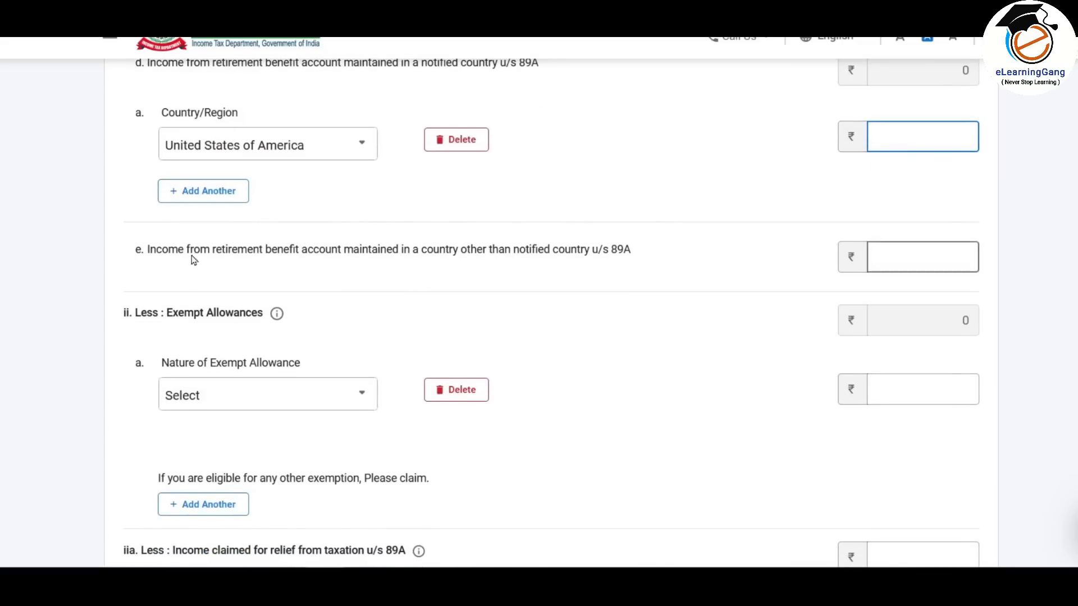
left_click(932, 257)
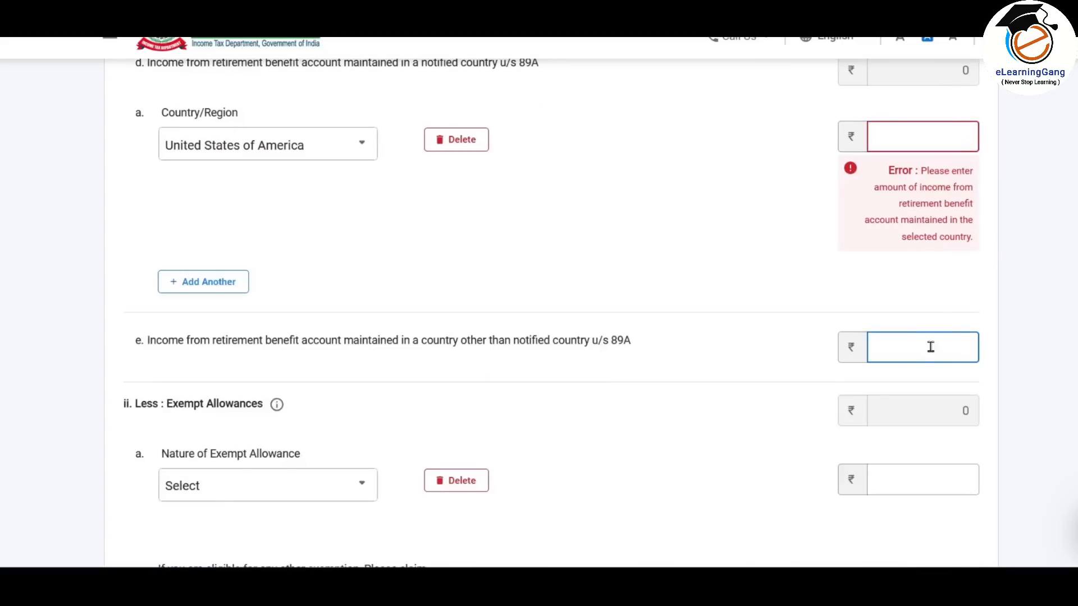
left_click(461, 140)
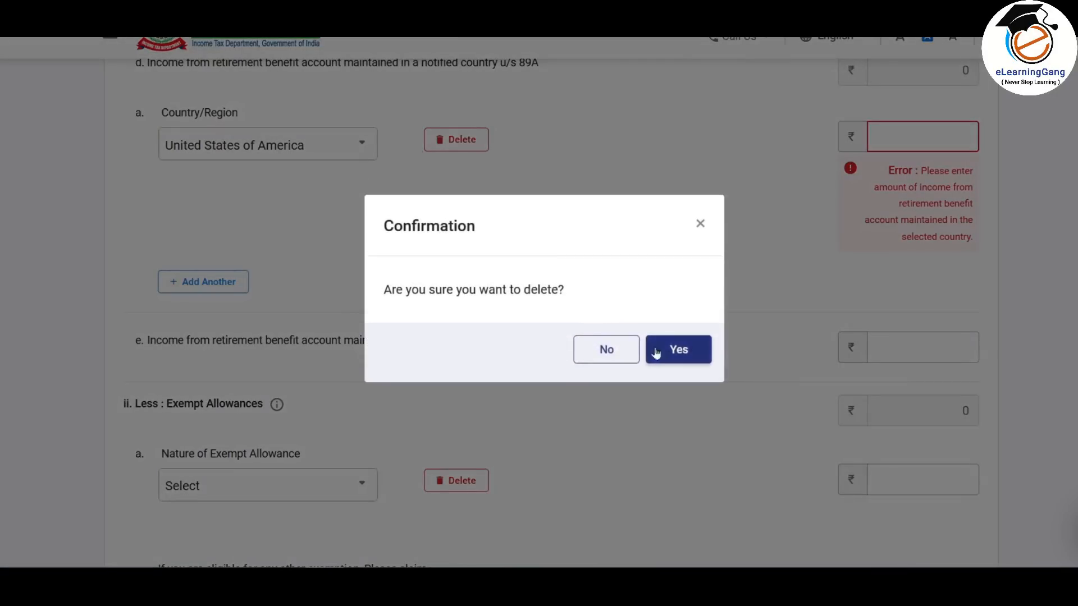
left_click(691, 351)
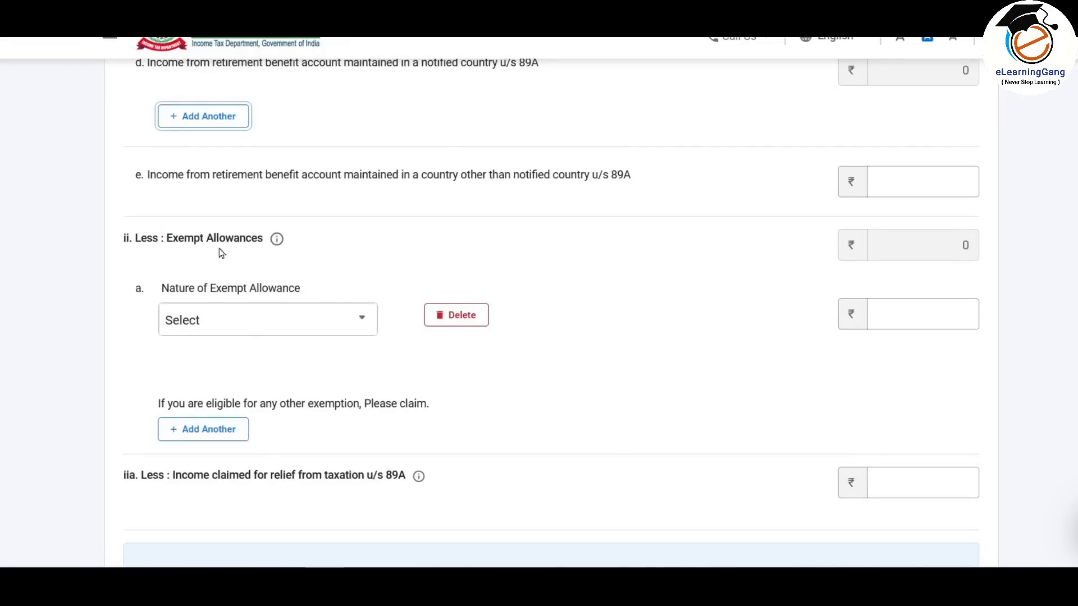
- Claim 22,000 under Sec 10(13A) house rent allowance, using the figure copied from the salary worksheet
scroll(397, 206, "down", 1)
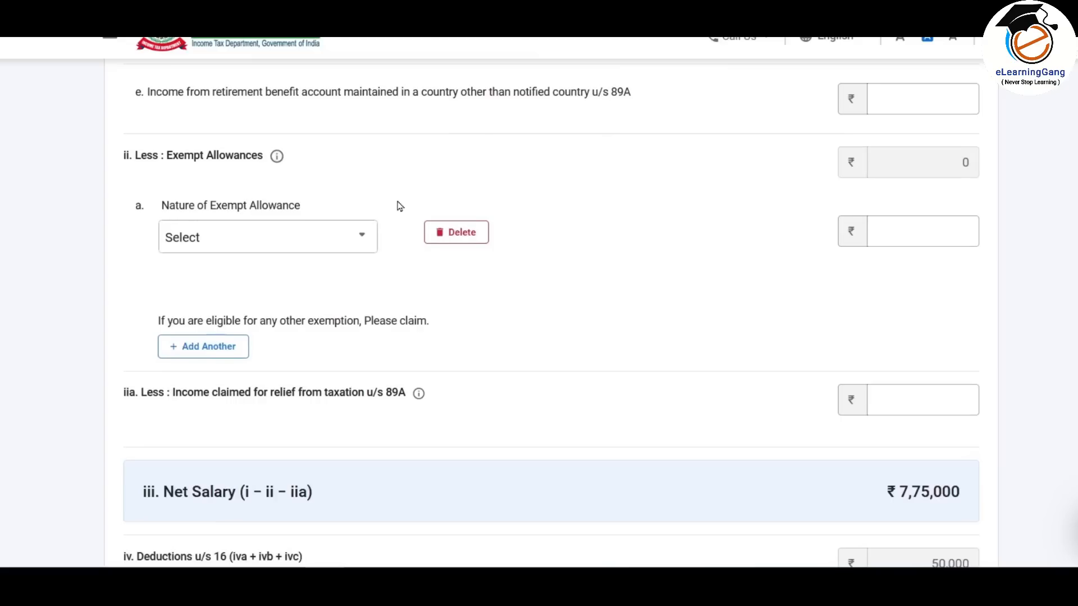
left_click(353, 238)
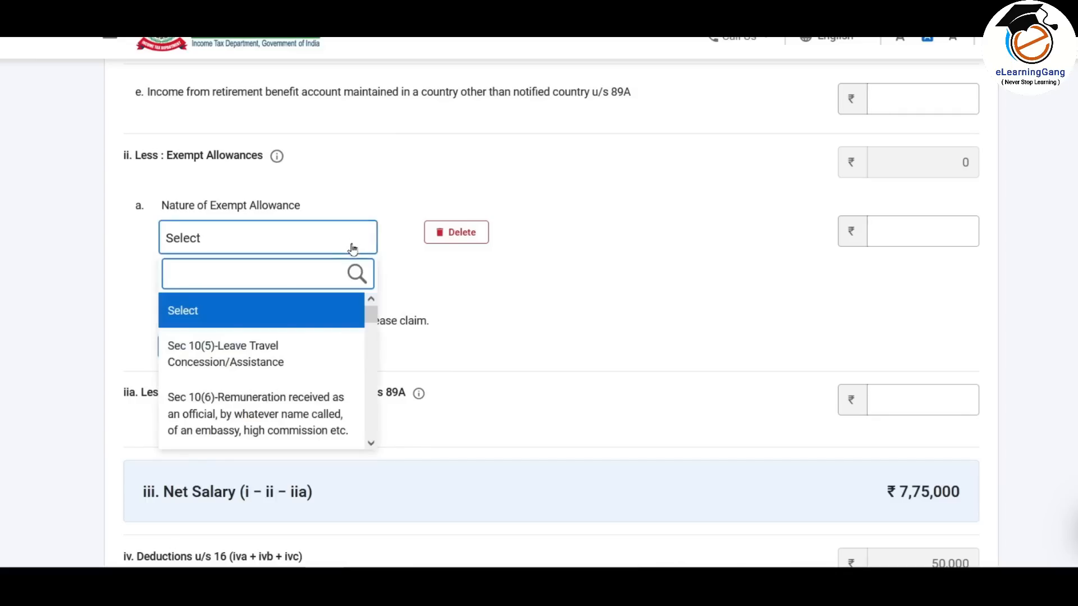
left_click_drag(373, 317, 373, 401)
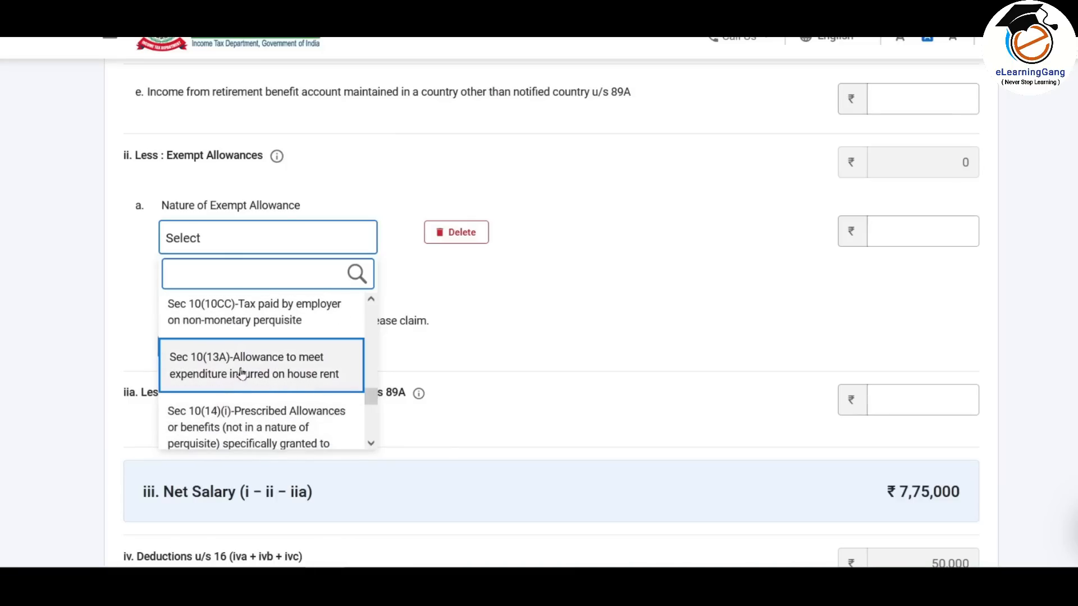
left_click(240, 375)
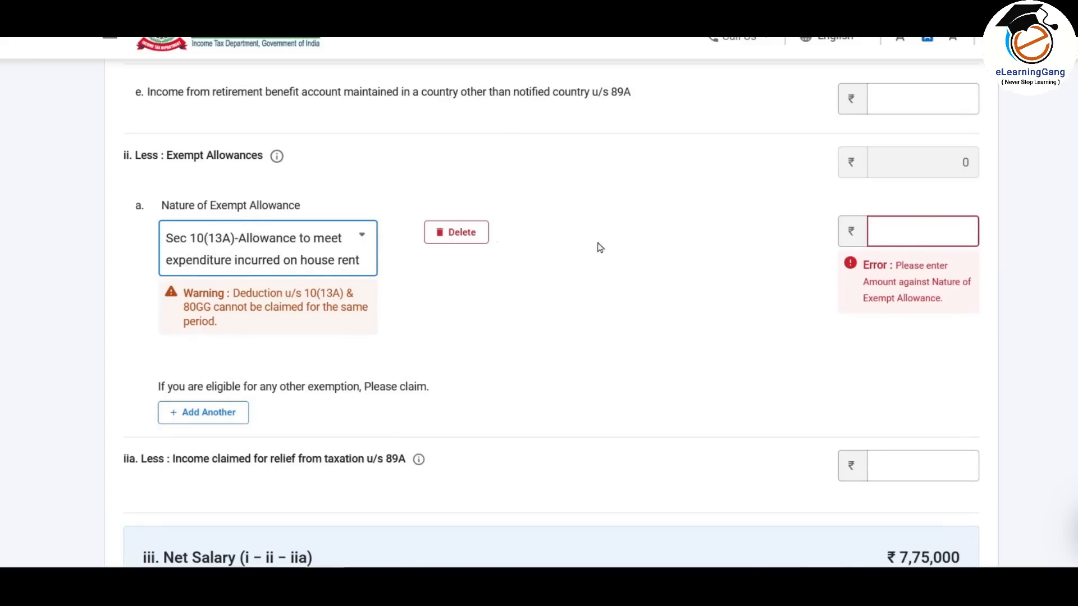
left_click(933, 234)
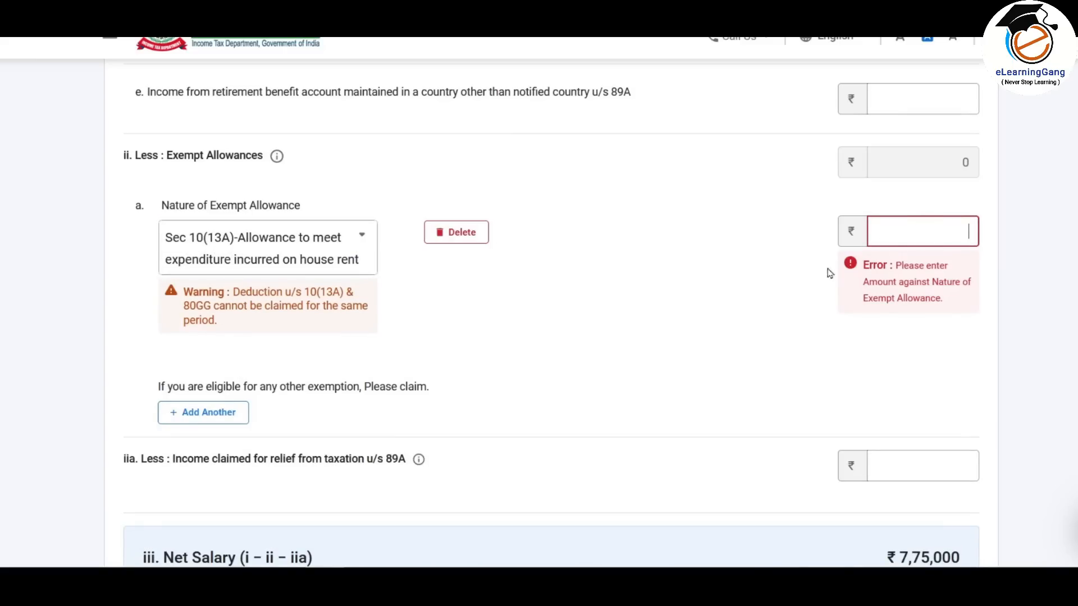
key("alt+Tab")
scroll(758, 253, "down", 5)
left_click(777, 336)
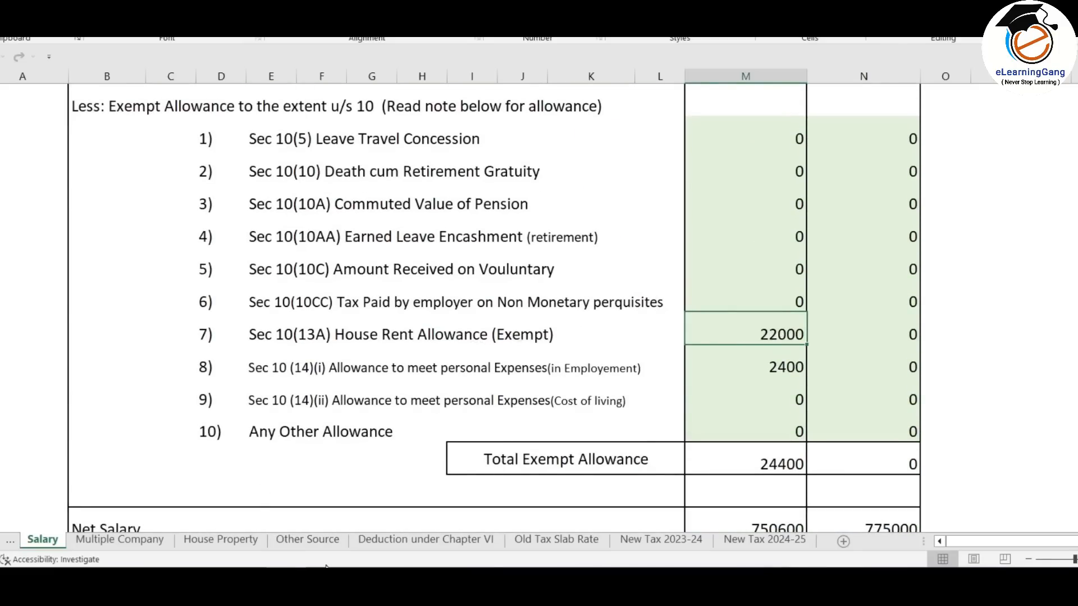
key("alt+Tab")
type("22000")
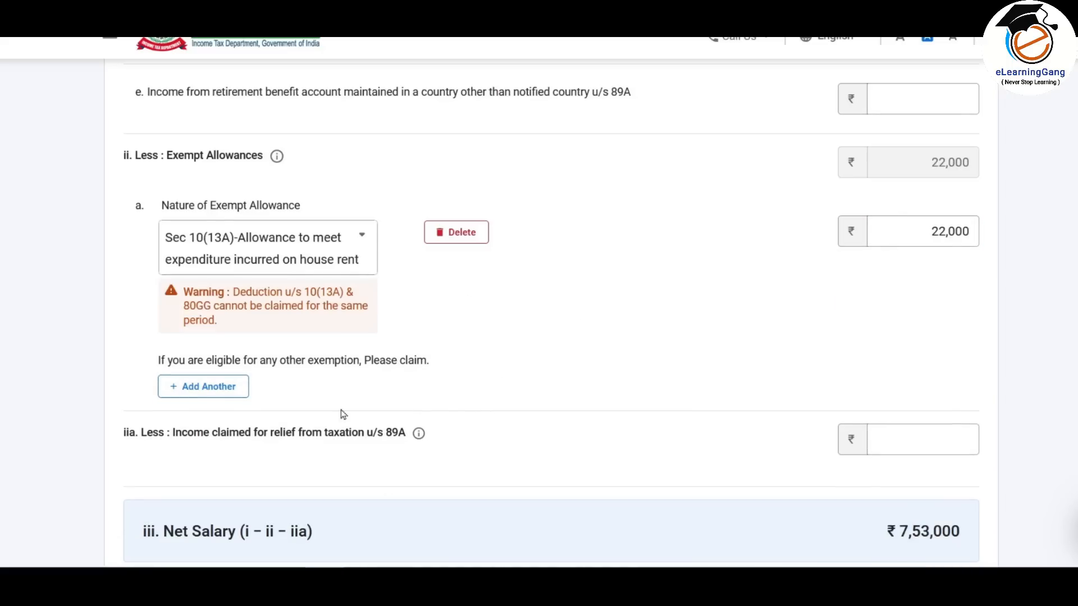
- Add a second exempt allowance row: Sec 10(14)(i) with 2400
left_click(208, 388)
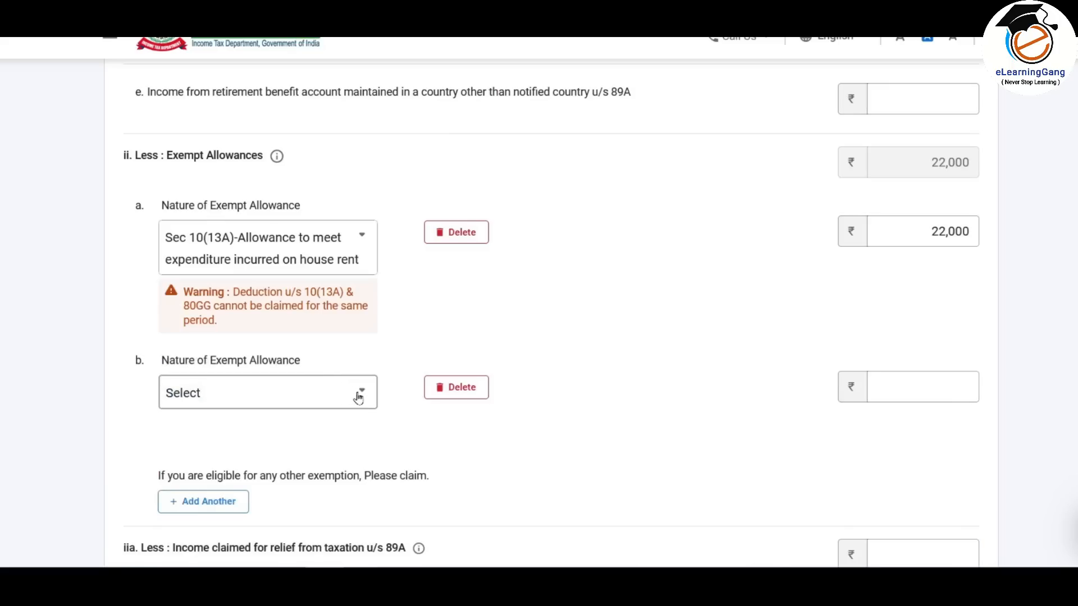
left_click(357, 397)
scroll(369, 283, "down", 3)
left_click_drag(369, 284, 370, 345)
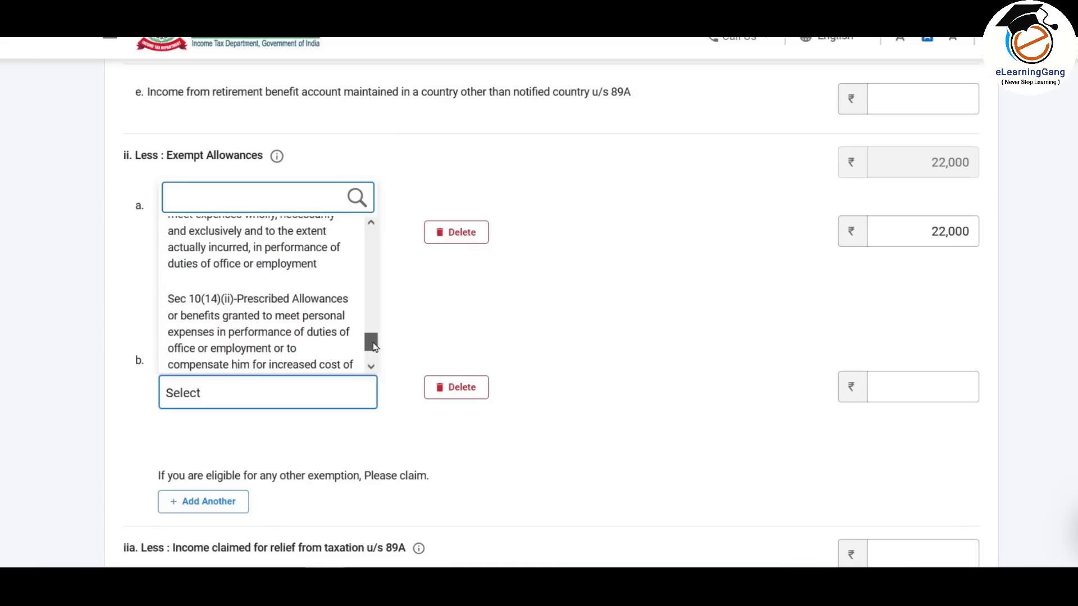
left_click(268, 261)
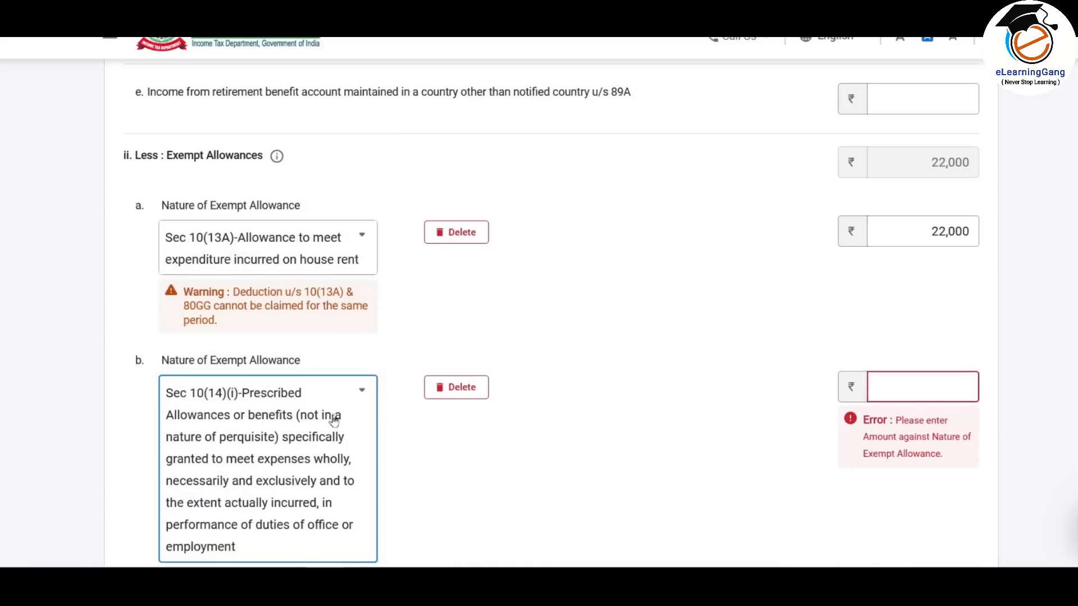
left_click(946, 381)
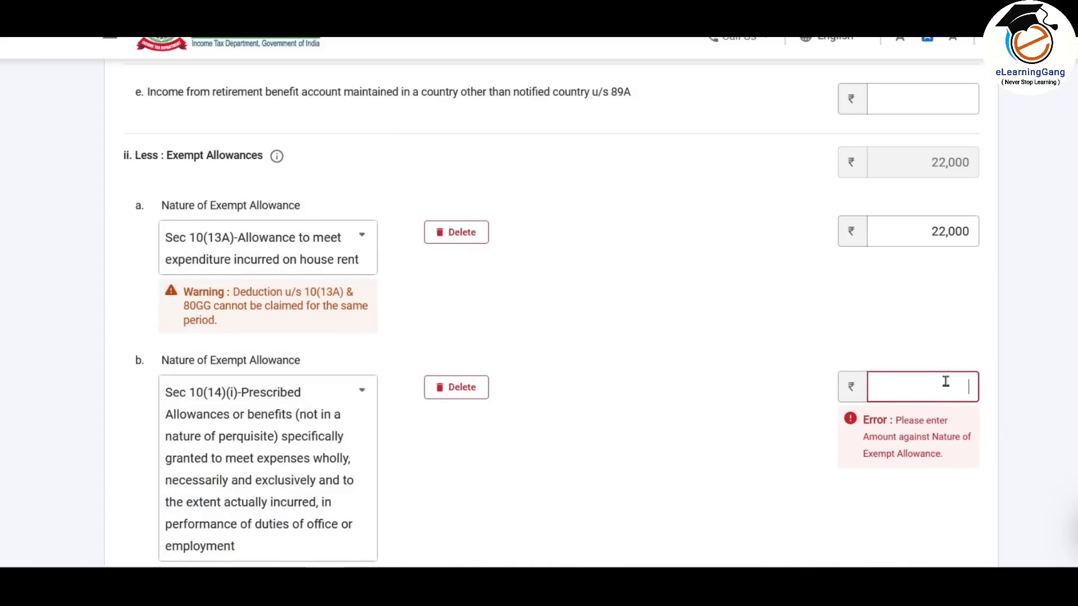
type("2400")
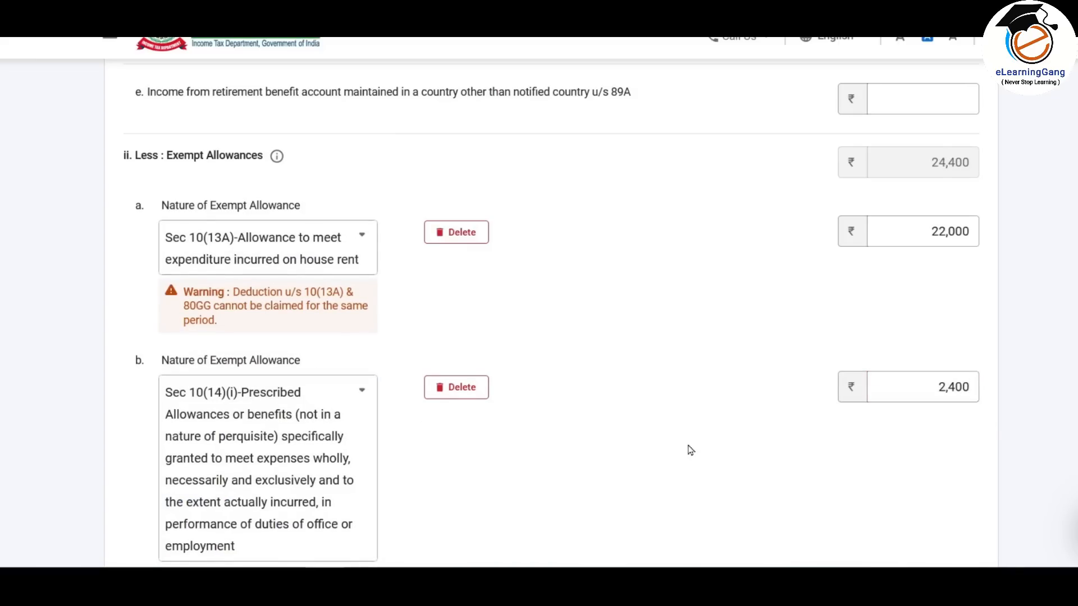
scroll(688, 450, "down", 7)
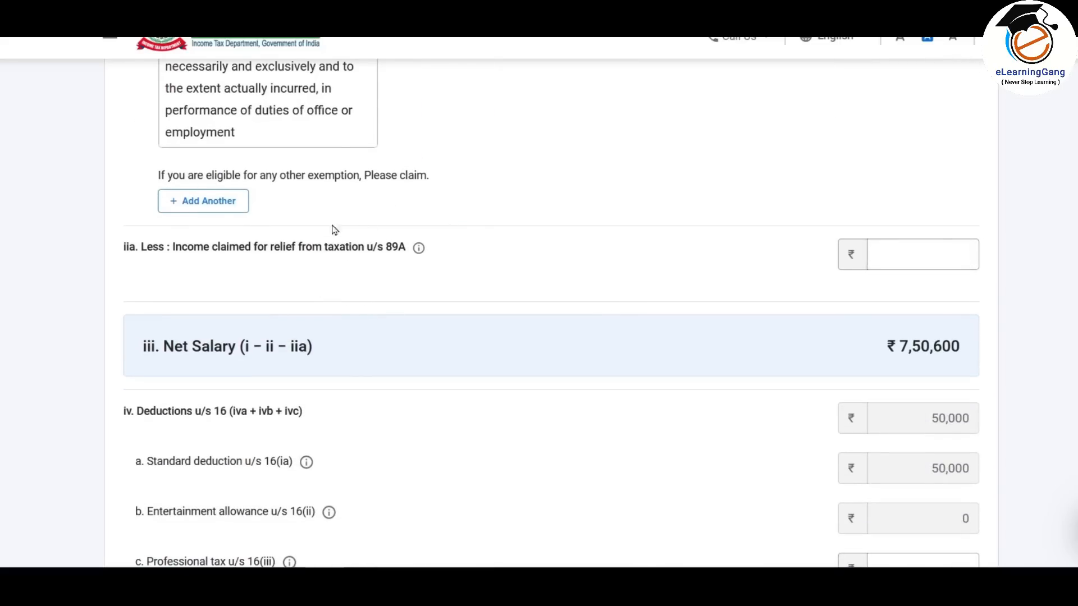
- Enter 2500 as professional tax u/s 16(iii), reducing salary income to ₹6,98,100
left_click(923, 254)
scroll(631, 255, "down", 1)
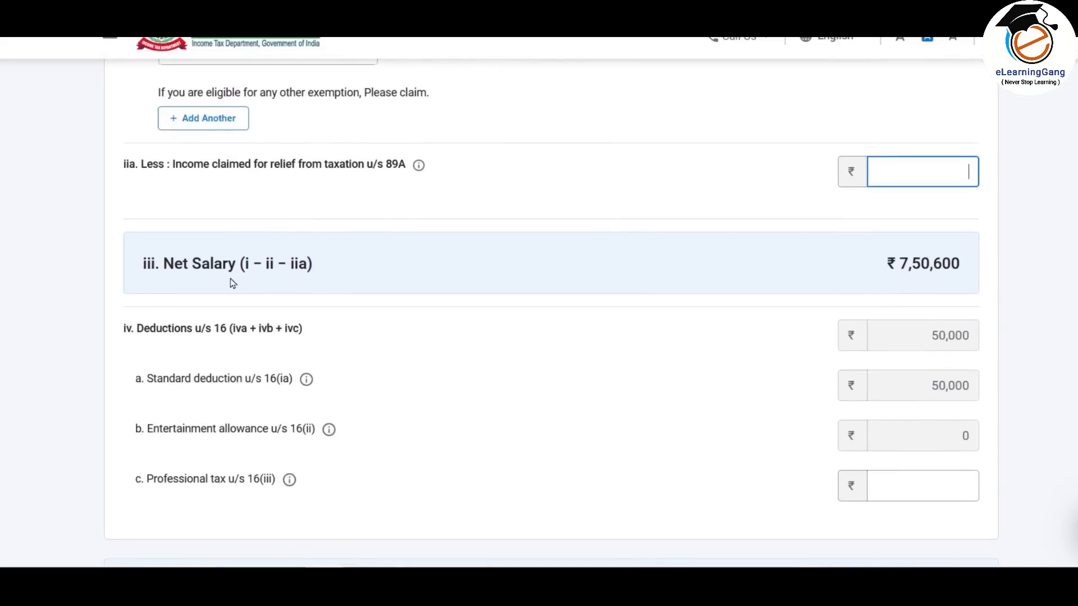
scroll(247, 252, "down", 1)
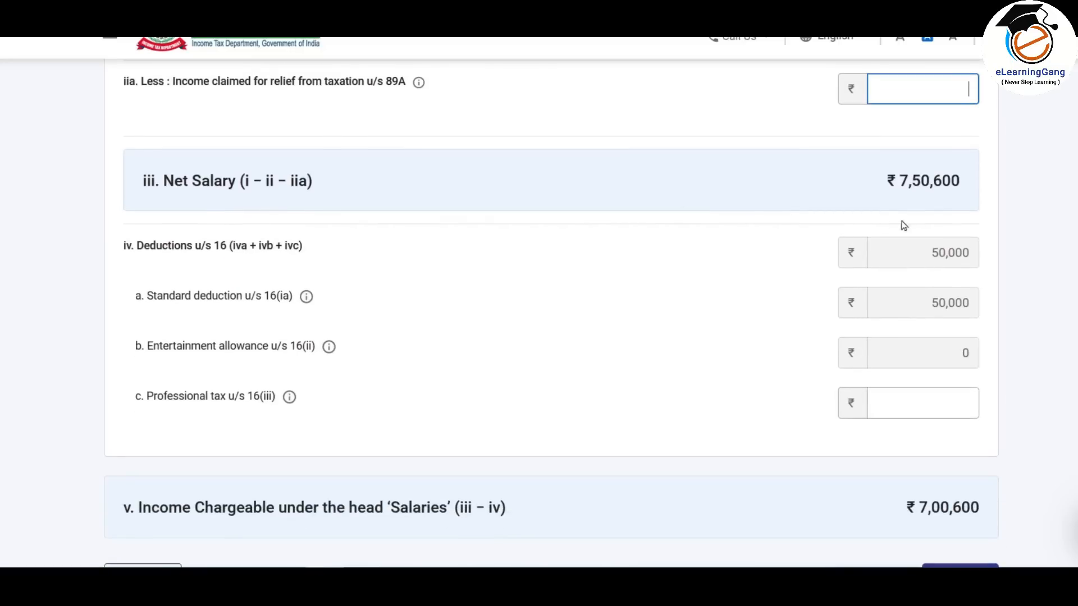
scroll(741, 184, "down", 1)
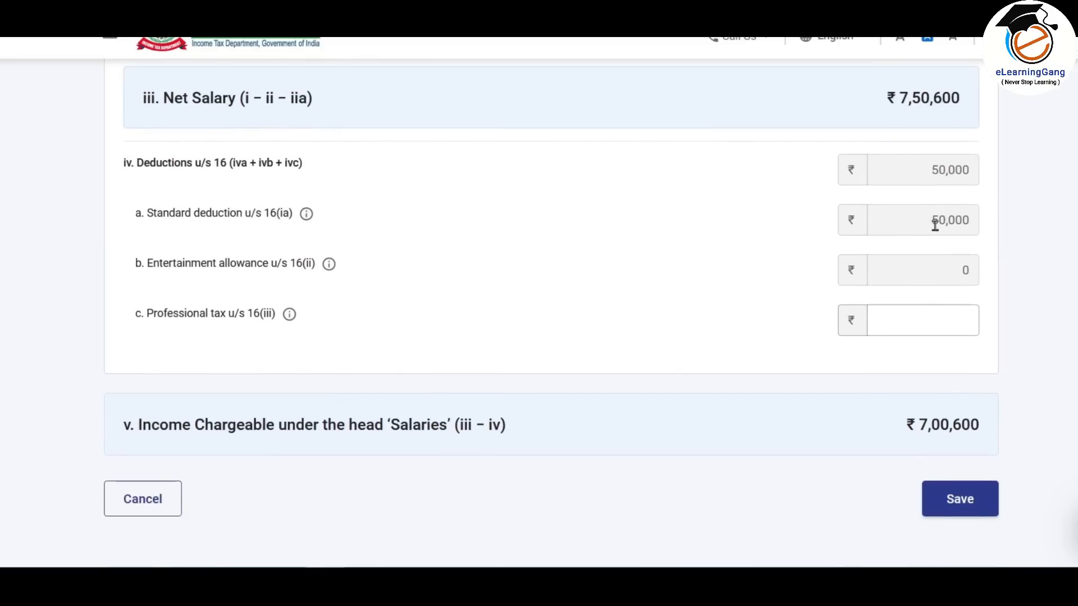
scroll(935, 225, "down", 1)
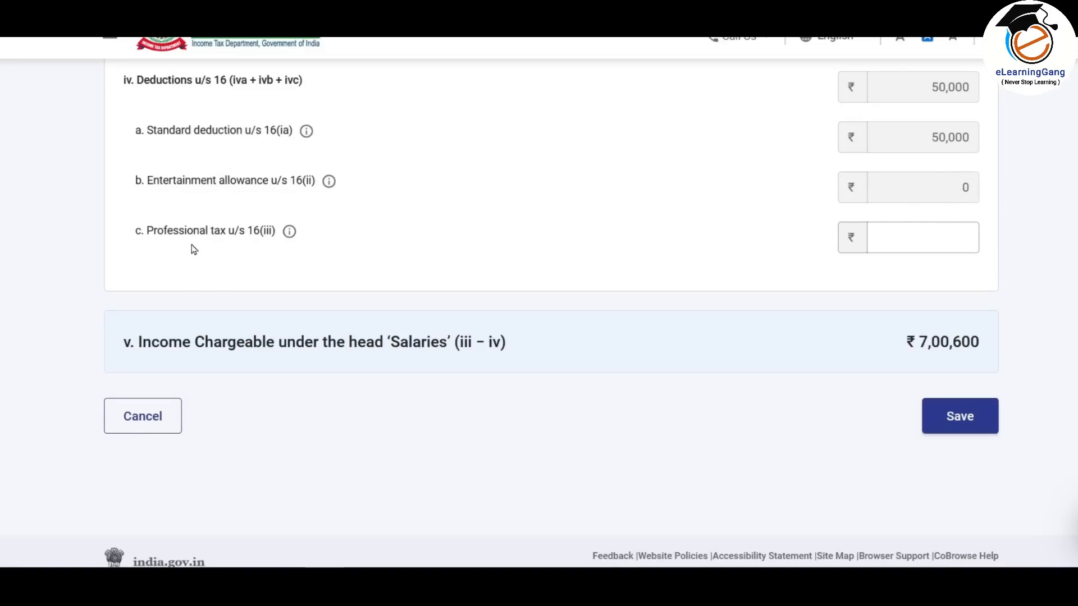
left_click(923, 237)
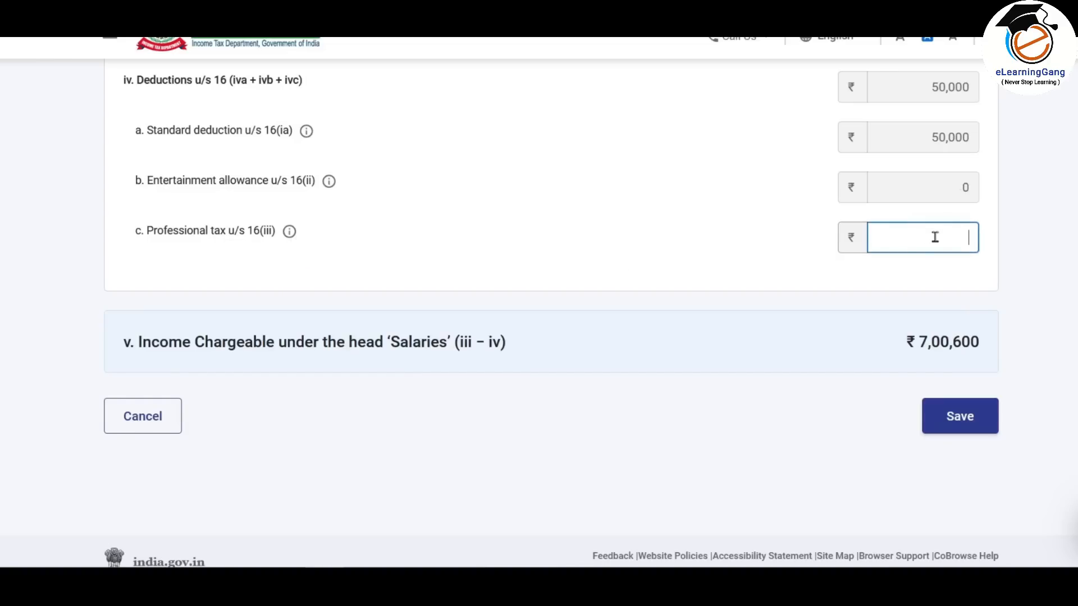
type("2500")
left_click(839, 429)
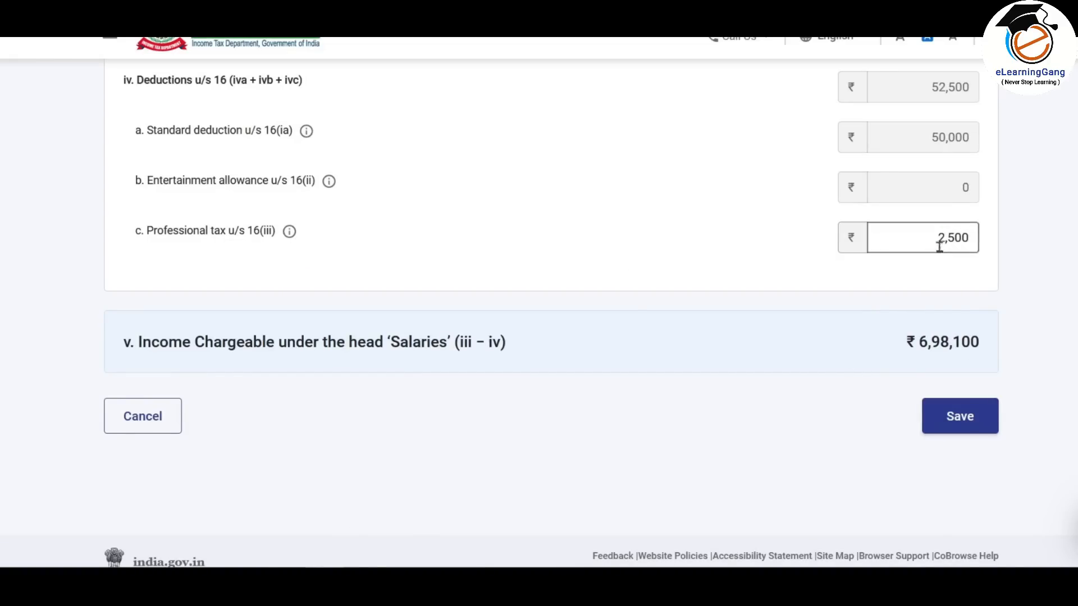
scroll(871, 323, "down", 1)
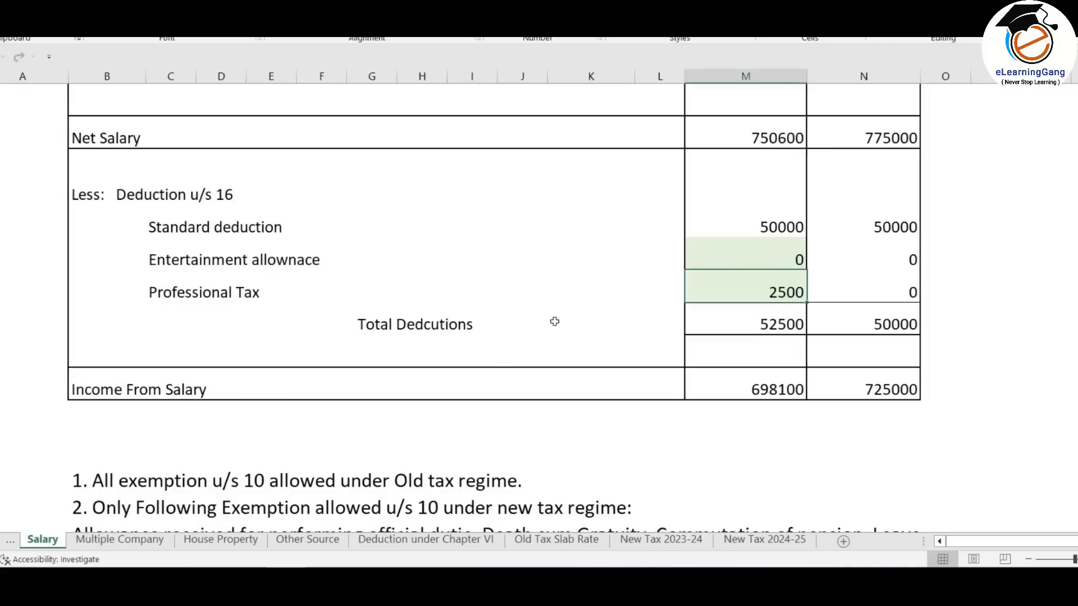
scroll(554, 320, "down", 1)
scroll(559, 323, "up", 1)
scroll(782, 389, "up", 7)
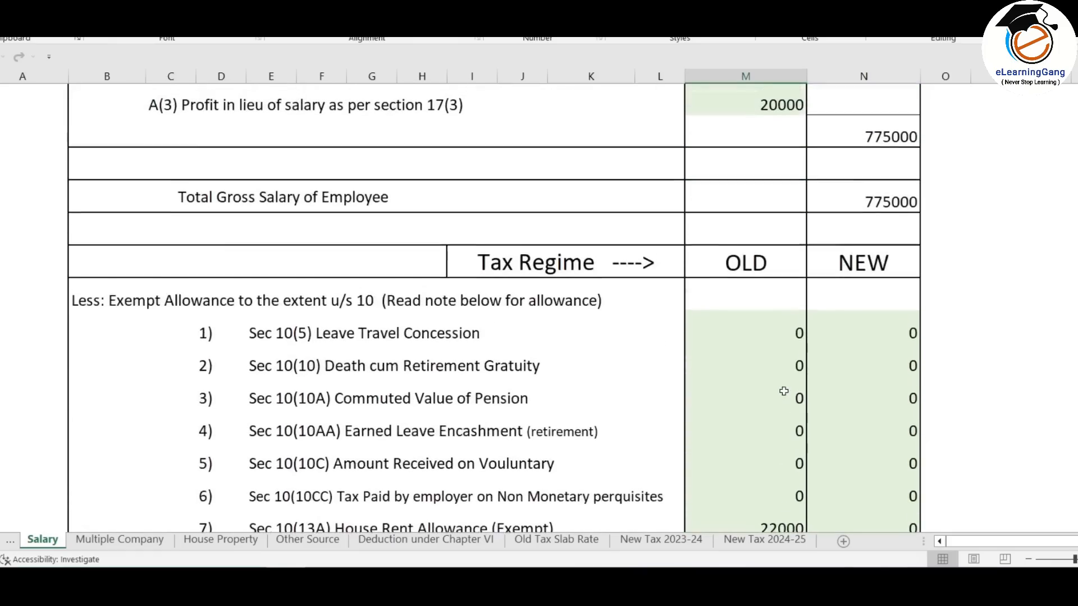
scroll(730, 309, "down", 4)
scroll(743, 312, "down", 3)
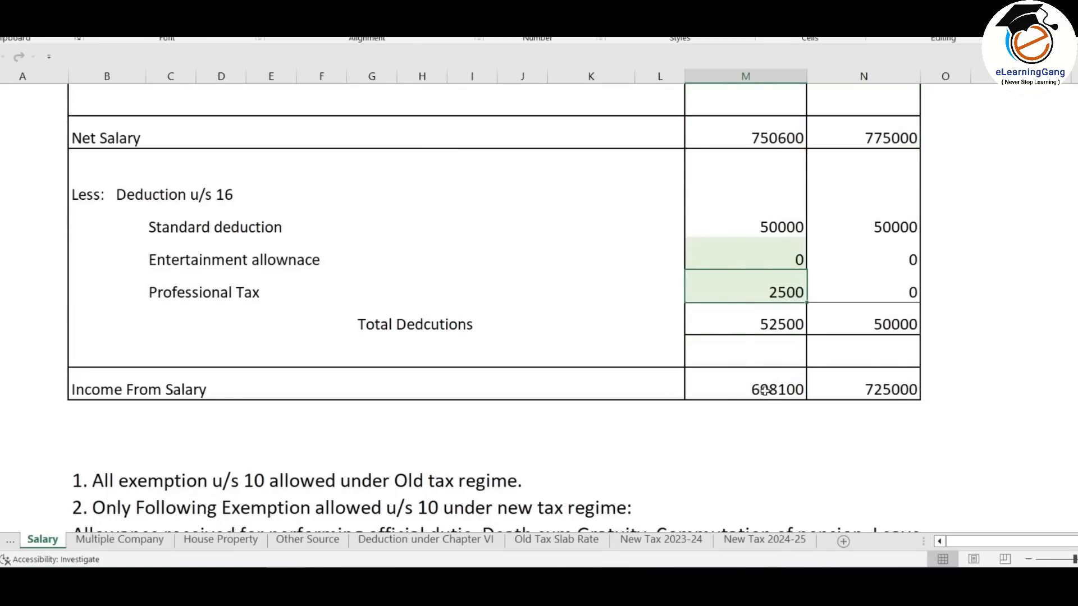
scroll(570, 344, "up", 4)
scroll(572, 344, "down", 3)
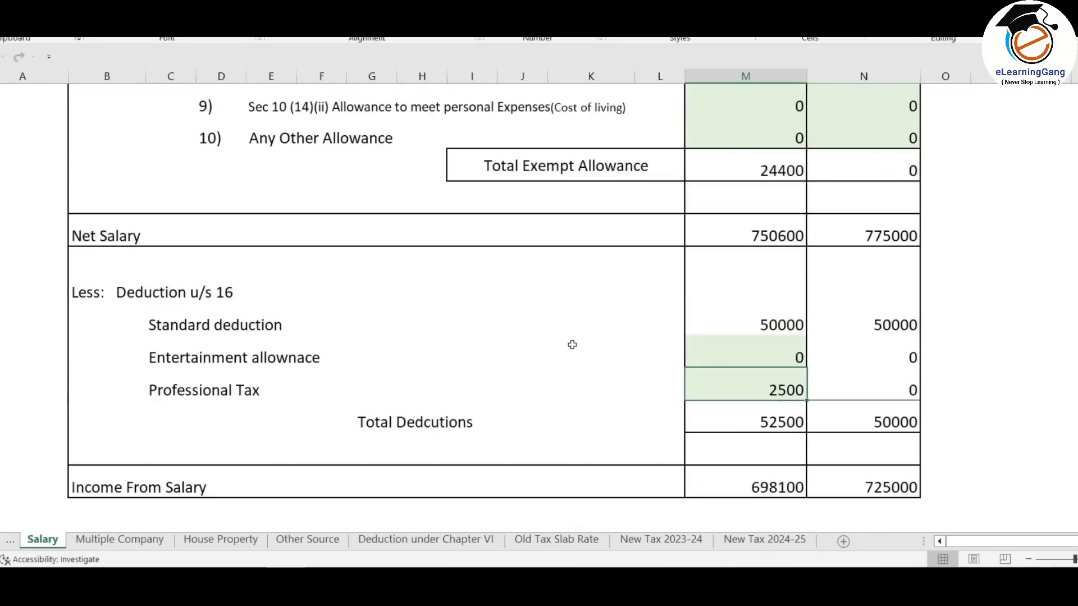
scroll(572, 344, "down", 2)
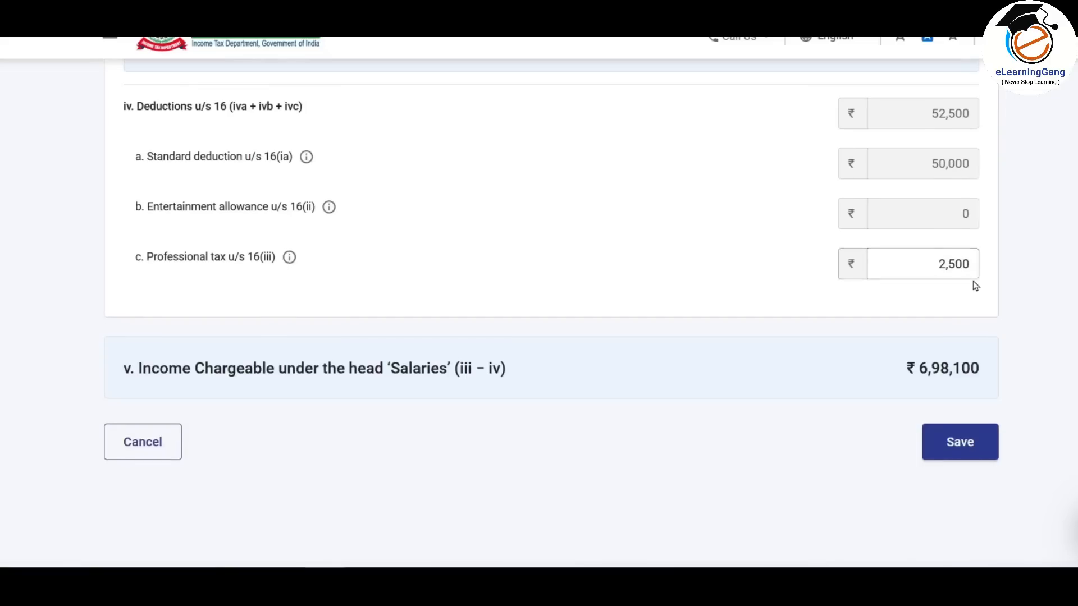
- Save the salary details, confirm the ₹6,98,100 Income from Salary summary, and switch back to Excel
scroll(975, 286, "up", 12)
scroll(975, 286, "down", 9)
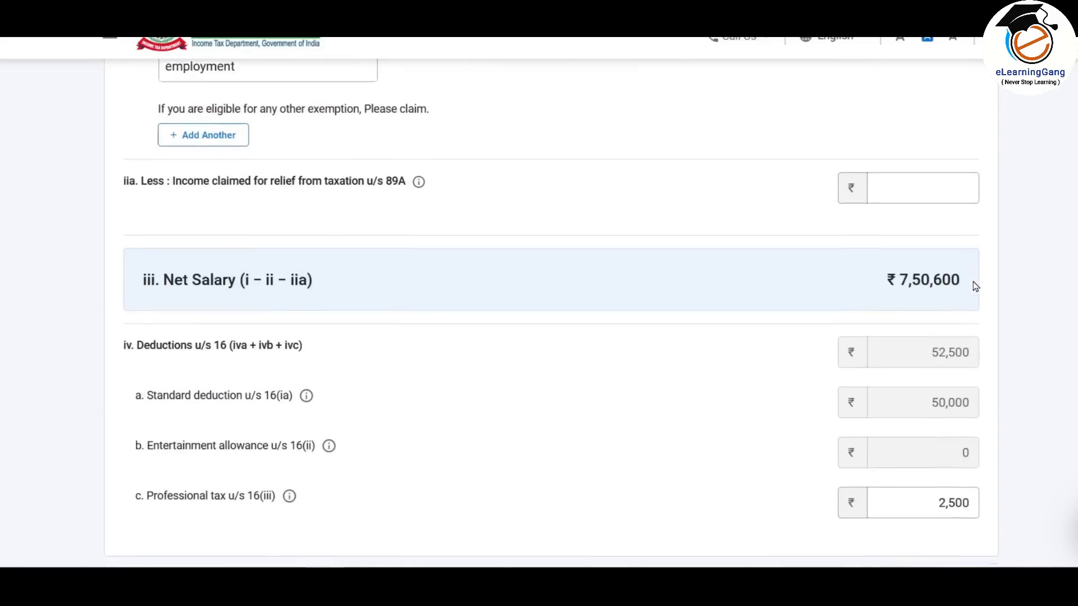
scroll(975, 286, "down", 5)
left_click(959, 364)
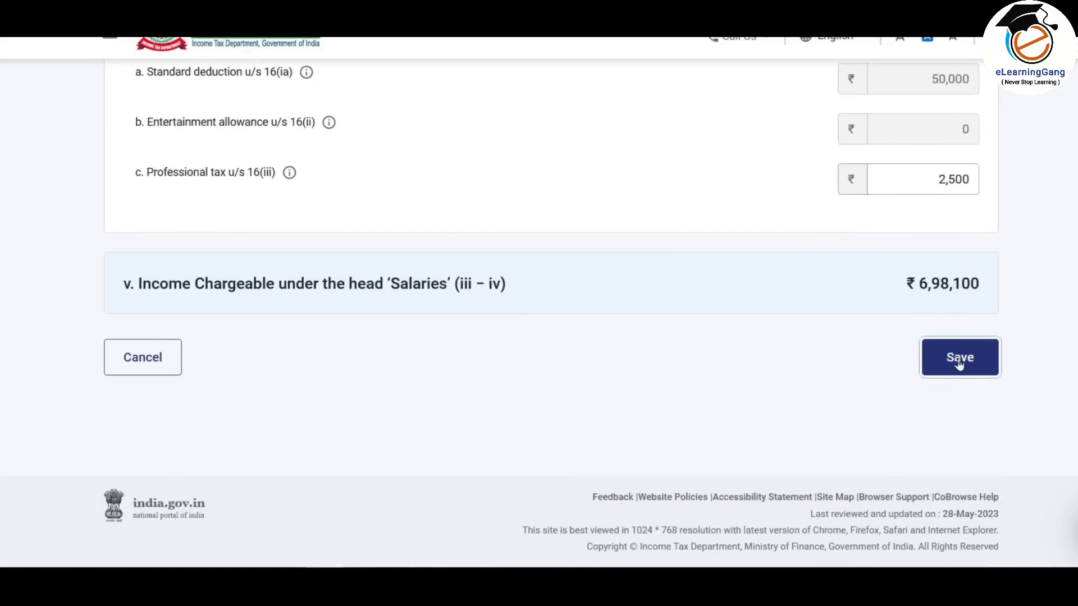
scroll(665, 251, "down", 2)
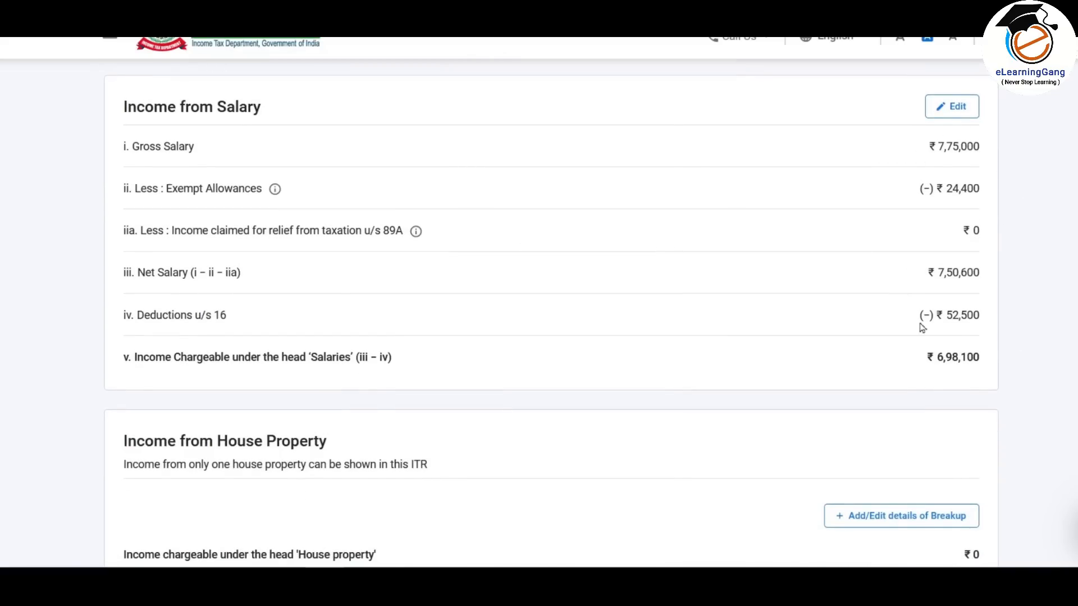
scroll(889, 240, "down", 3)
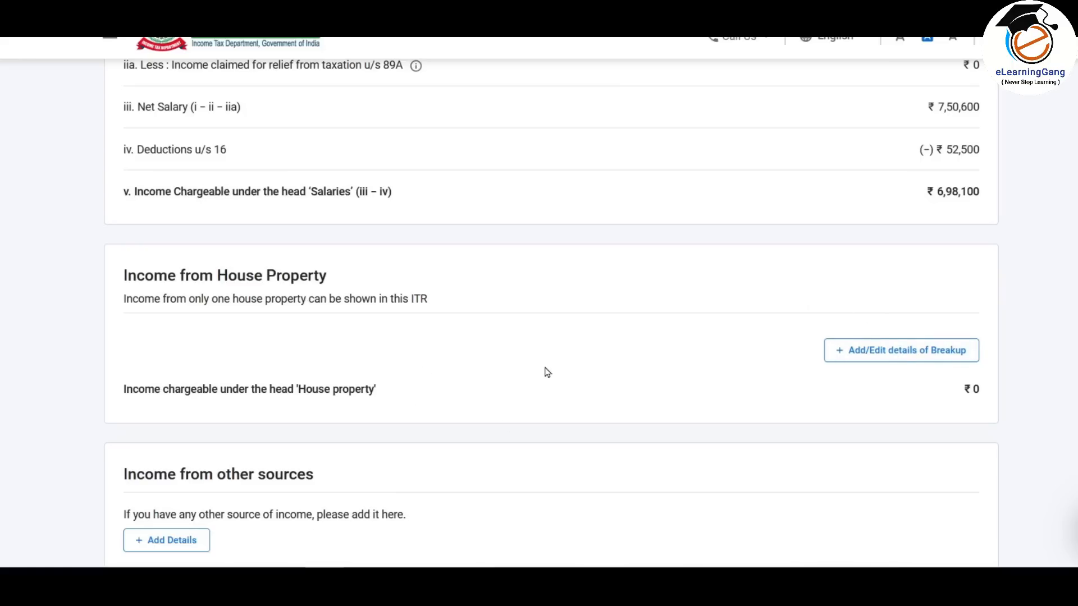
key("alt+Tab")
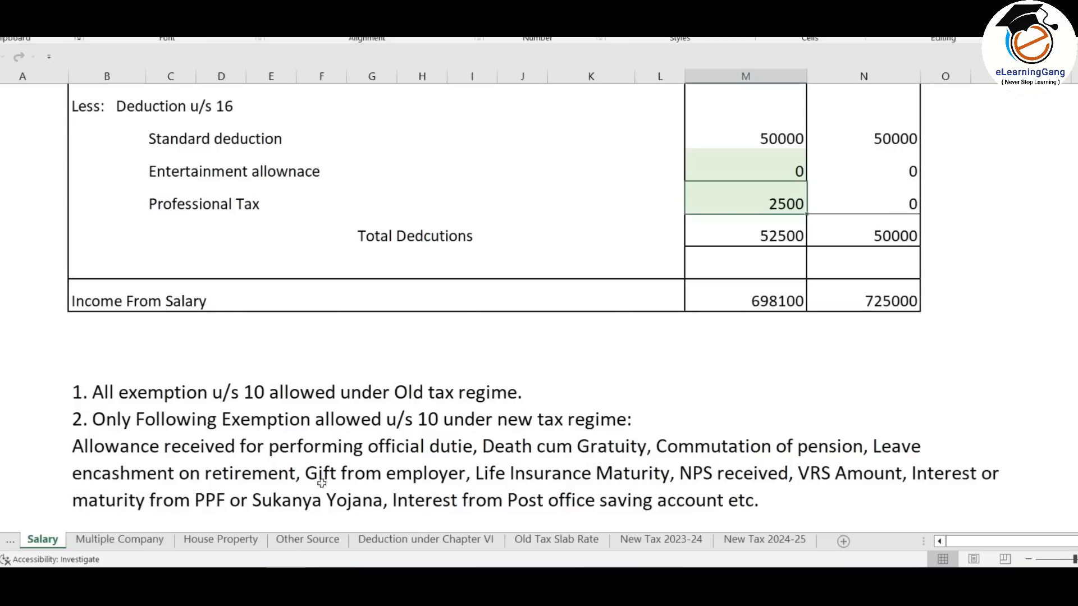
- Check the 85000 interest on the House Property sheet and the 65000 home loan principal under Chapter VI
left_click(226, 540)
left_click(625, 317)
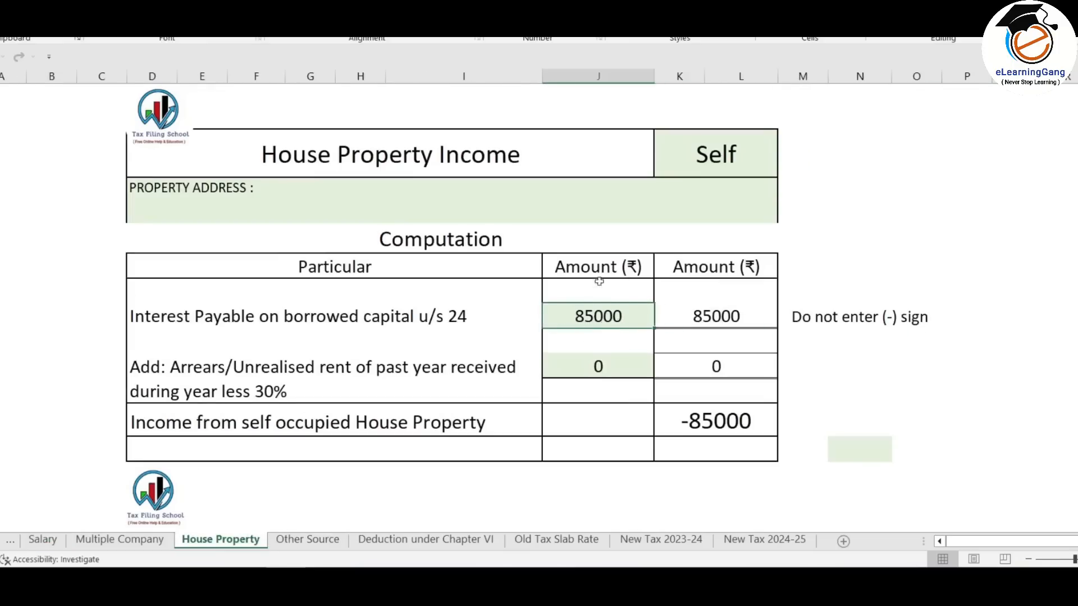
left_click(430, 541)
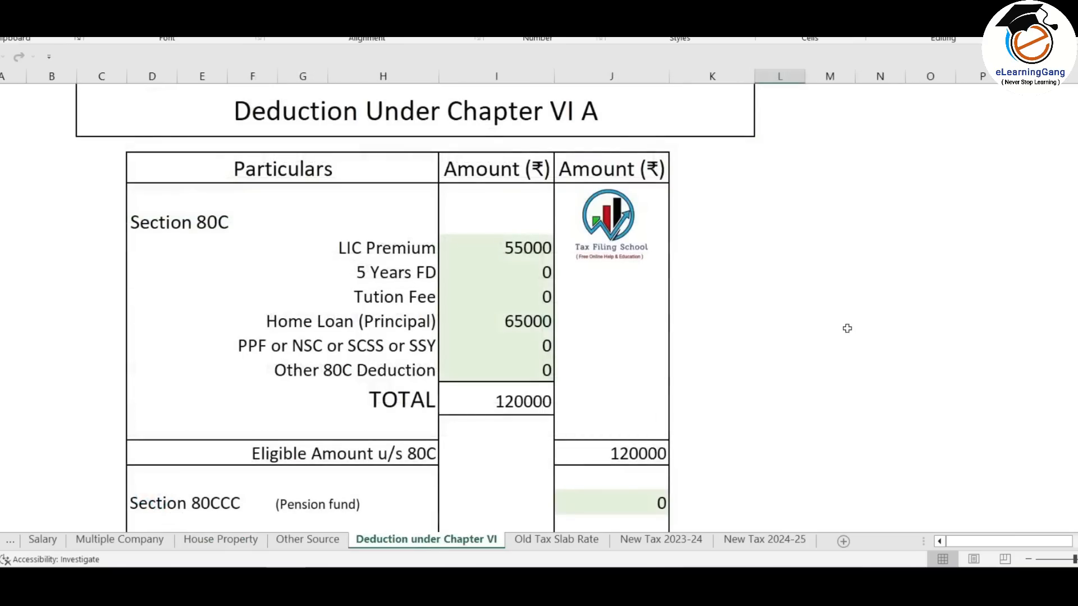
scroll(847, 329, "down", 3)
left_click(537, 253)
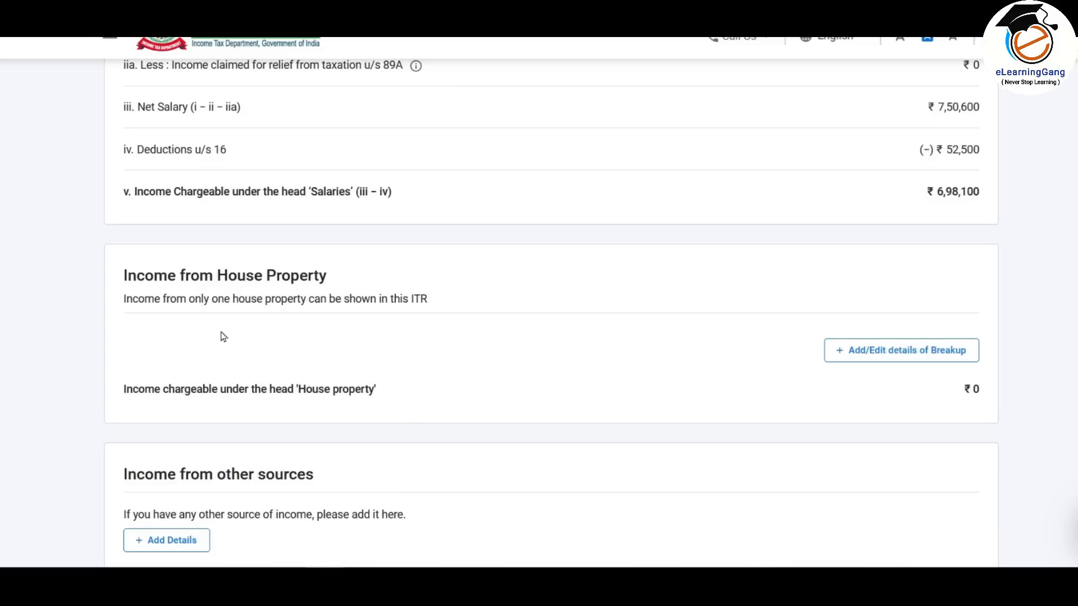
- Add a Self Occupied house property with 85,000 interest payable on borrowed capital
left_click(921, 358)
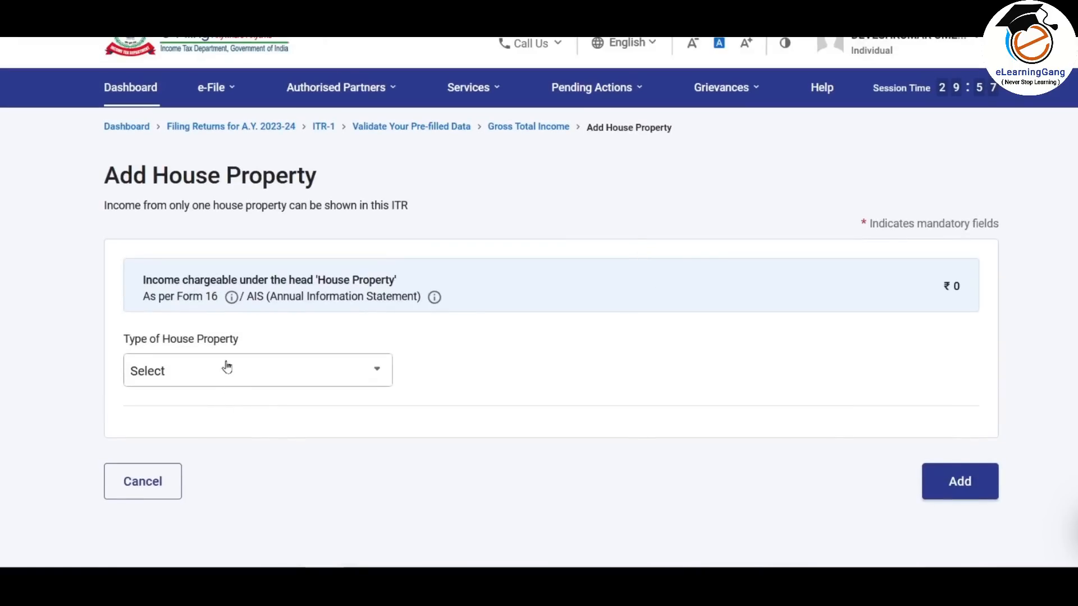
left_click(259, 371)
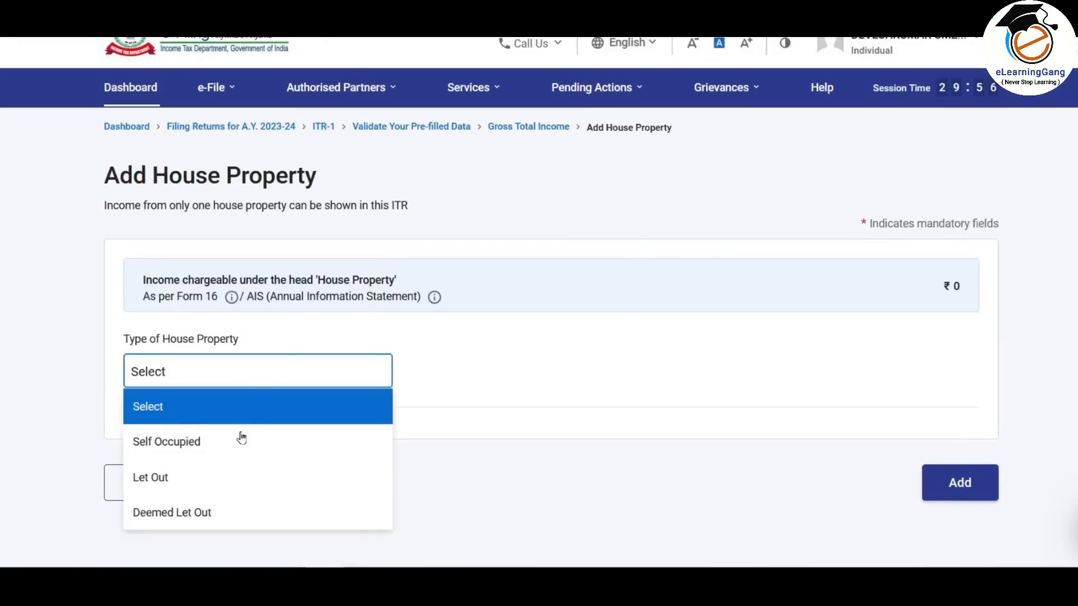
left_click(200, 449)
scroll(684, 284, "down", 4)
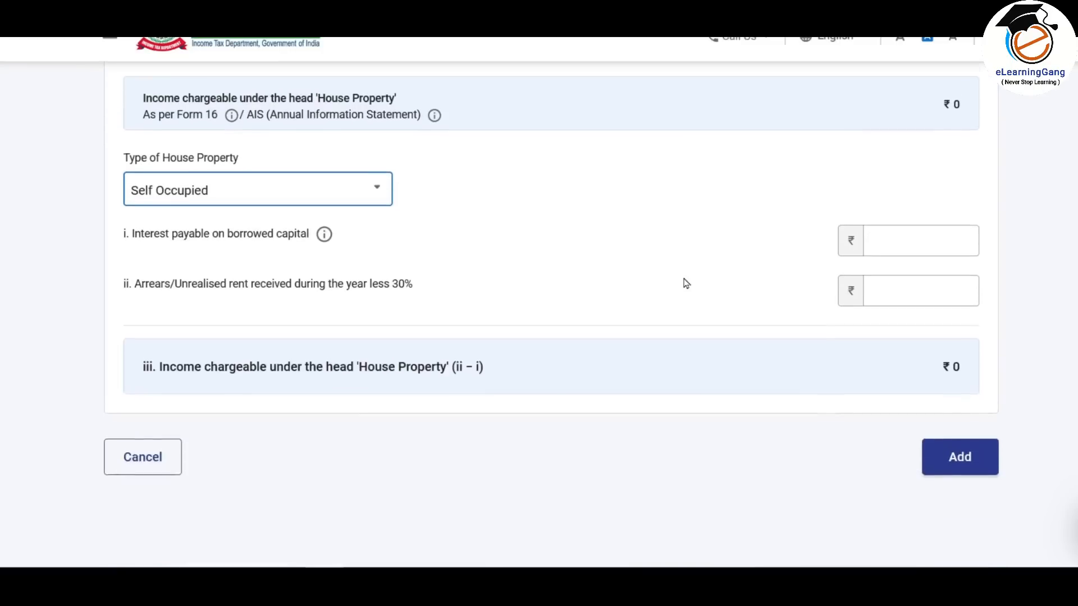
left_click(912, 215)
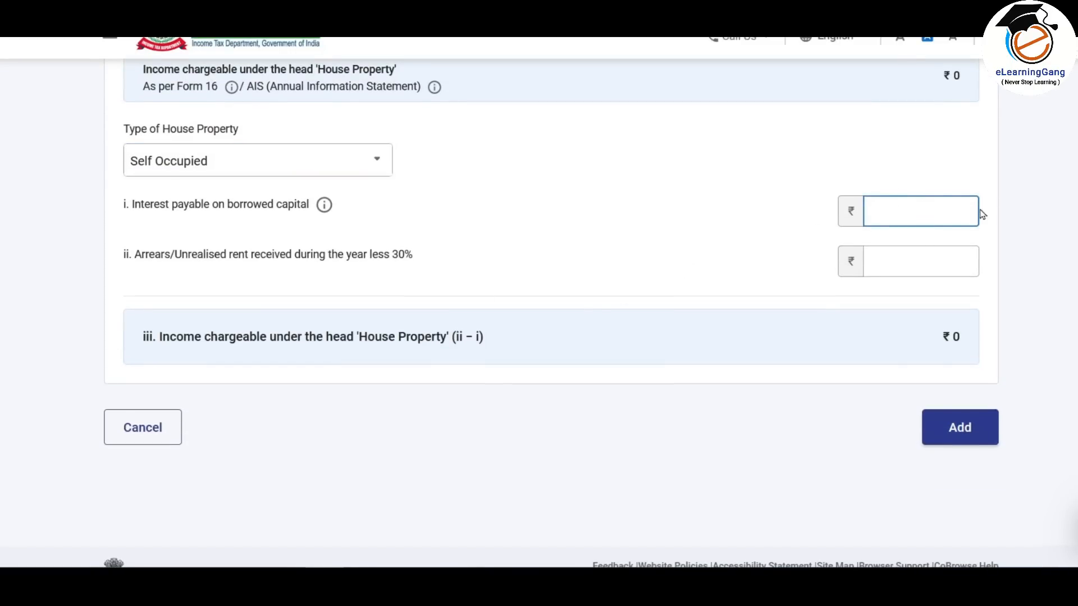
type("85,000")
left_click(895, 192)
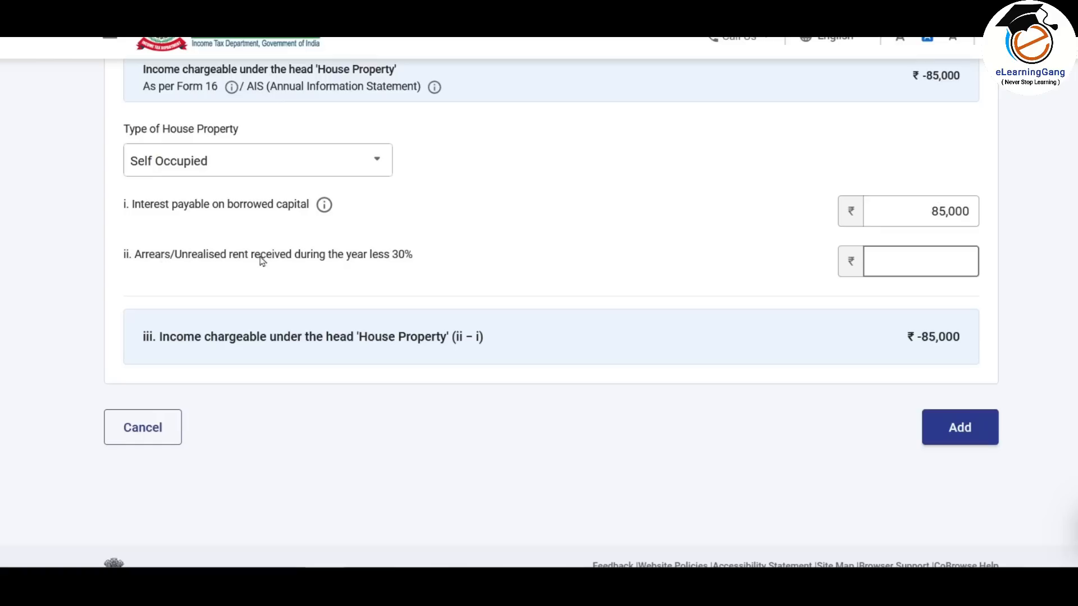
left_click(905, 267)
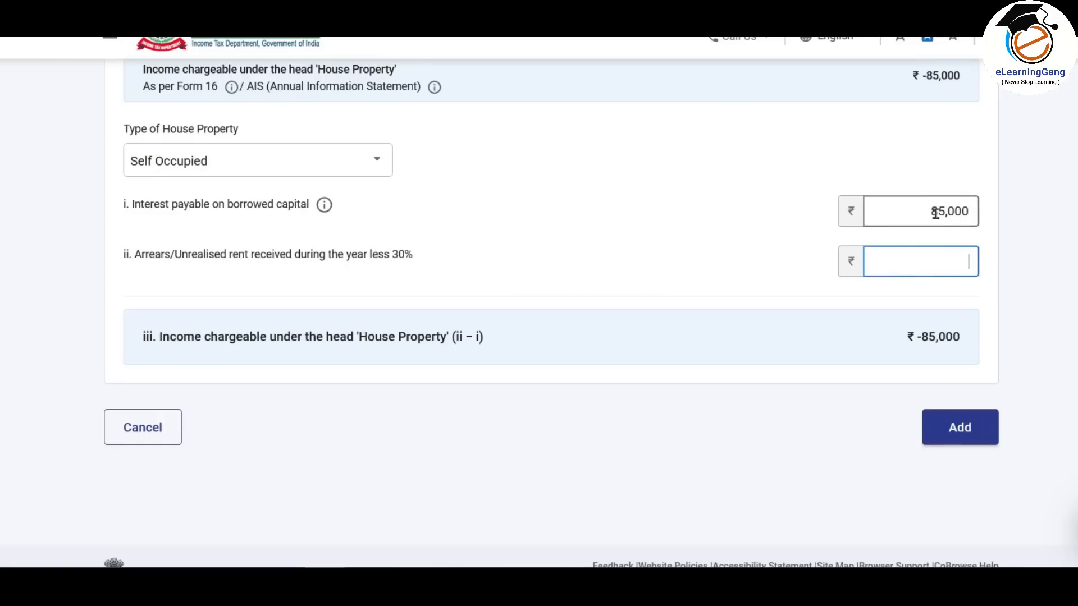
left_click(968, 438)
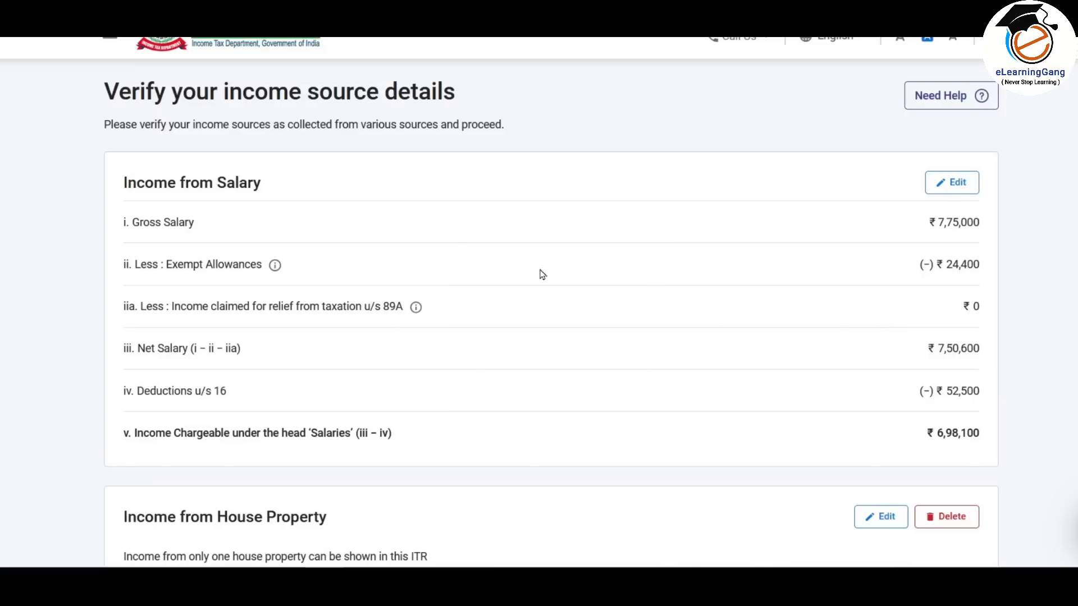
- Review the house property result of ₹-85,000 and Gross Total Income of ₹6,13,100
scroll(569, 231, "down", 5)
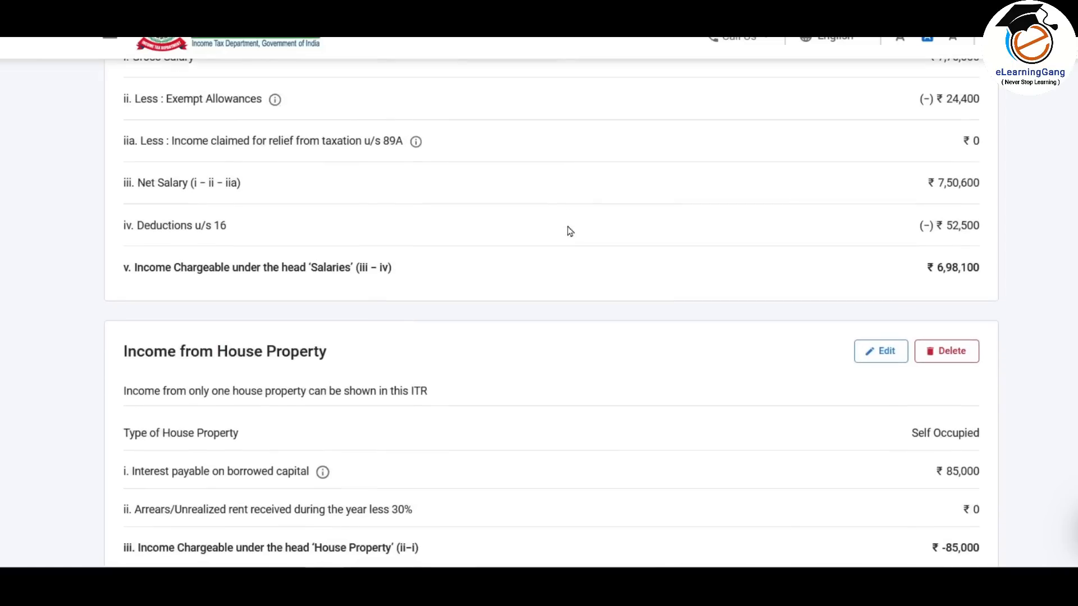
scroll(550, 247, "down", 1)
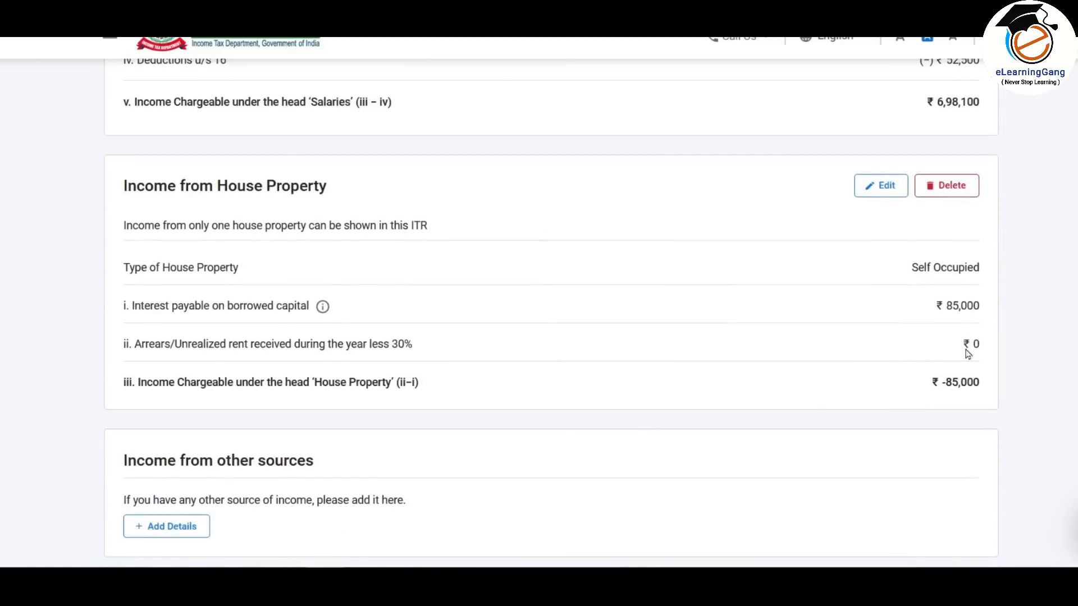
left_click_drag(957, 310, 993, 313)
left_click(980, 314)
scroll(611, 306, "down", 4)
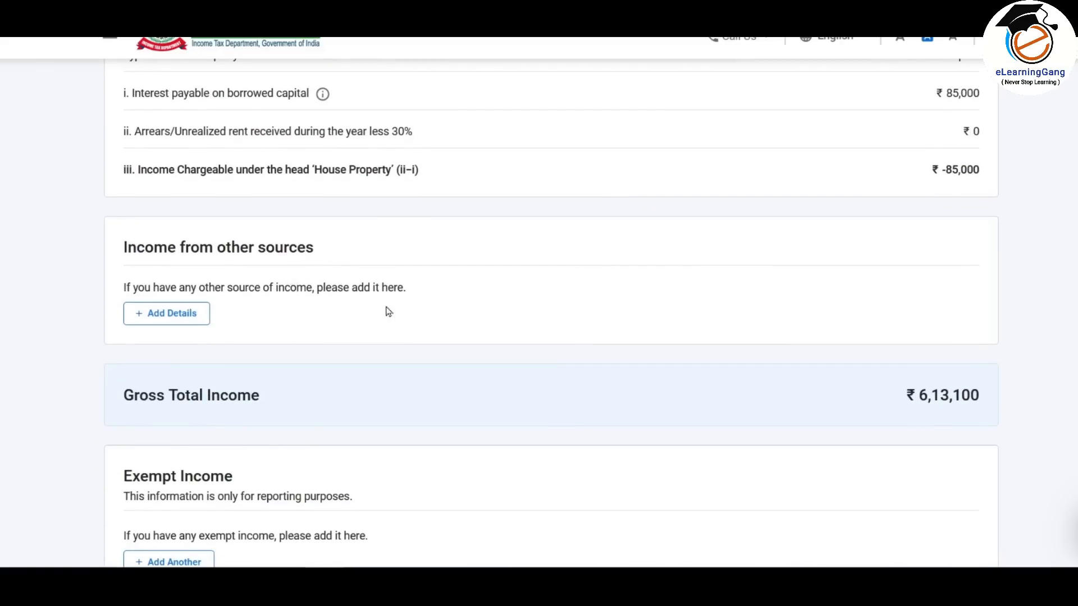
- Review the Other Source sheet's 1120 savings interest, 8950 FD interest and zero refund interest, then return to the portal
left_click(295, 584)
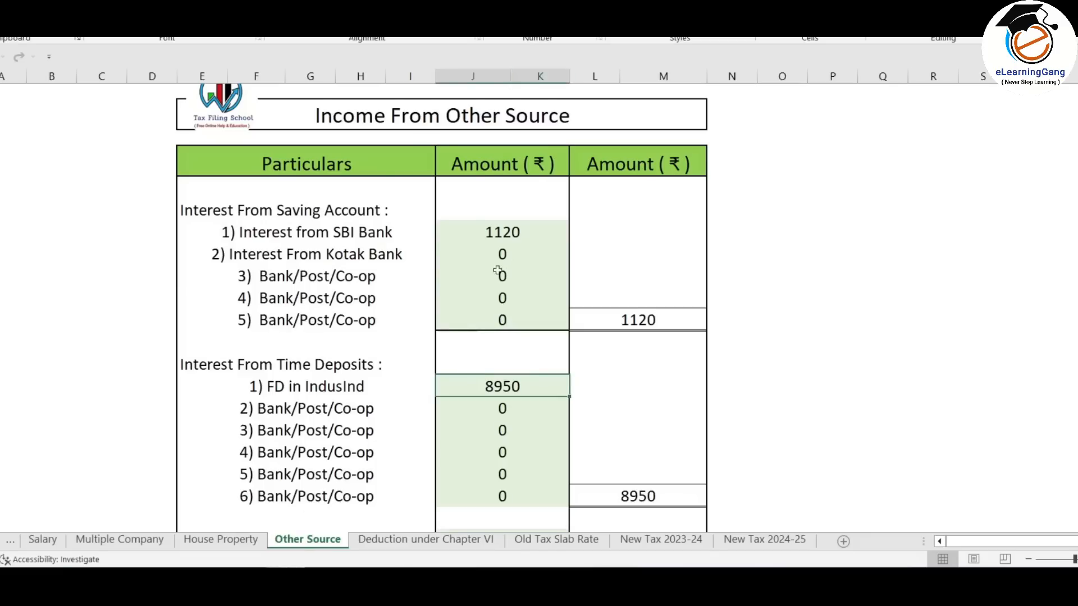
left_click(516, 233)
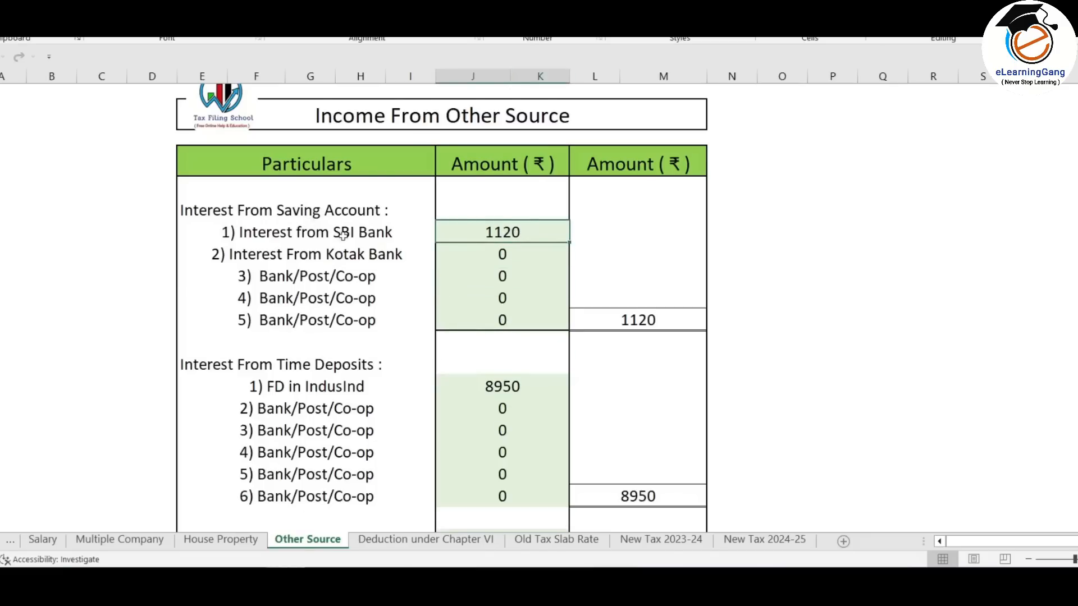
scroll(568, 378, "down", 1)
left_click(498, 331)
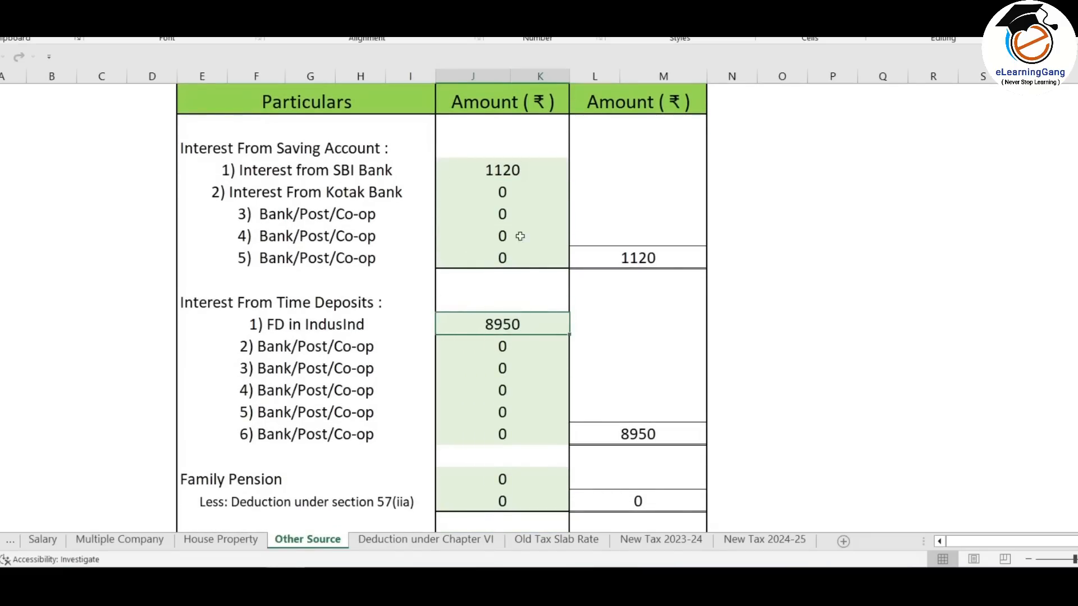
scroll(530, 269, "down", 2)
scroll(530, 269, "down", 3)
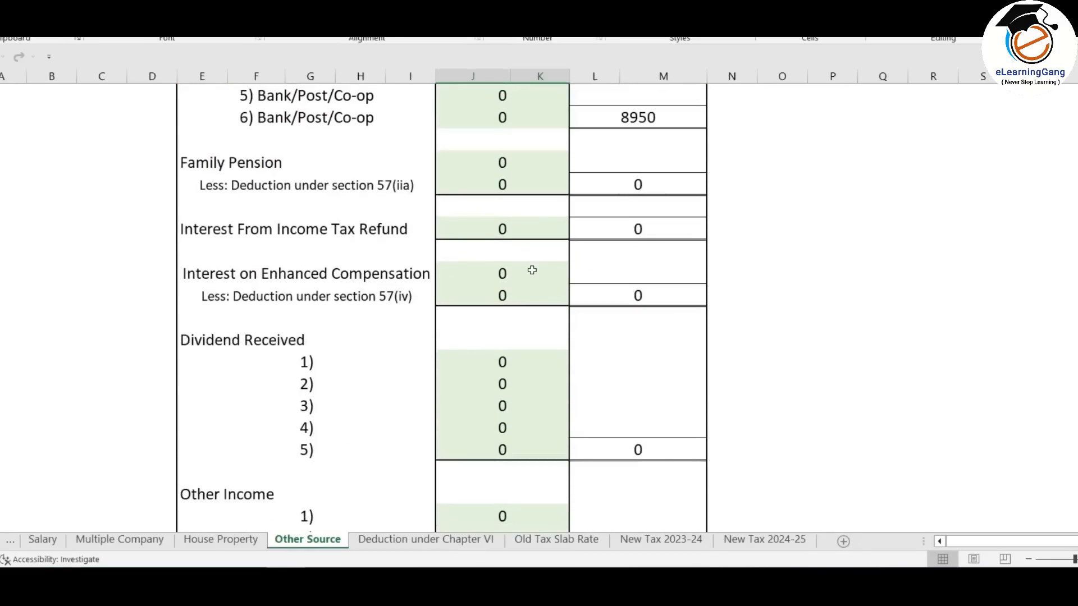
left_click(503, 231)
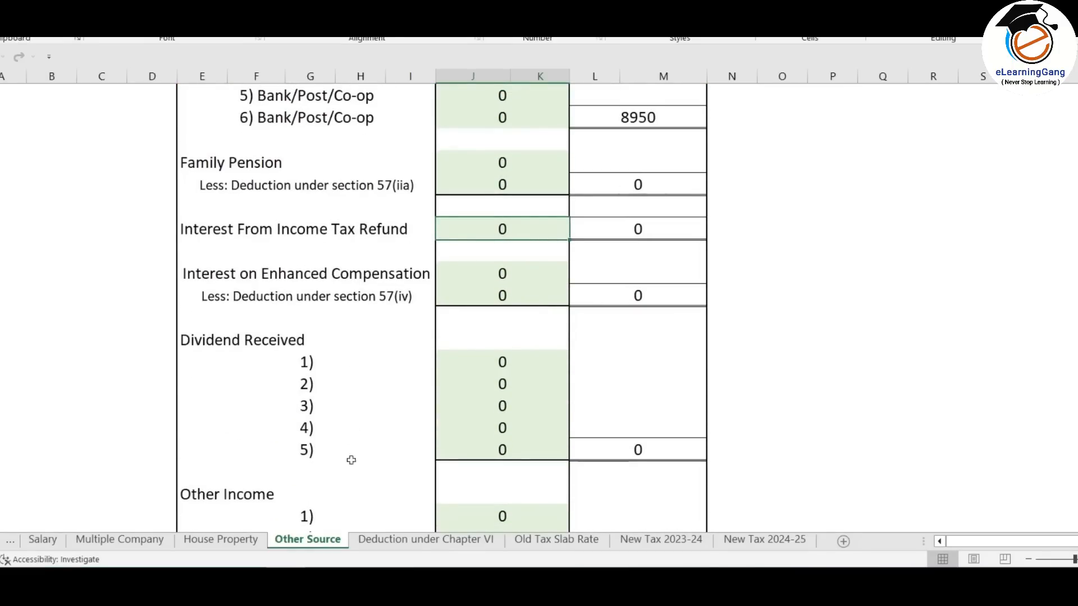
left_click(297, 587)
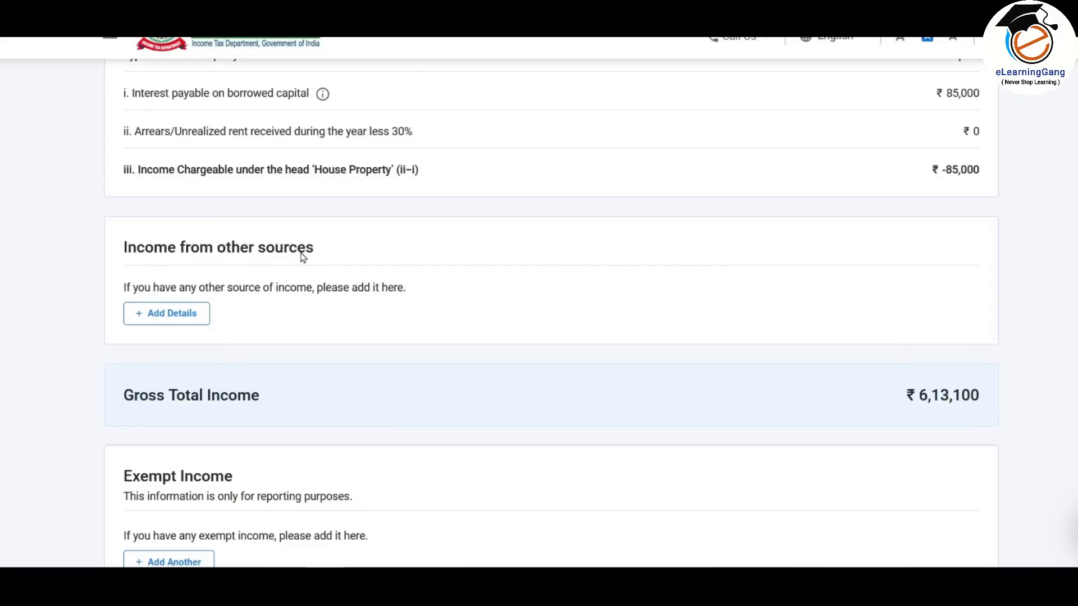
- Answer Yes to the savings bank and deposit interest questions, then skip the remaining questions
left_click(176, 320)
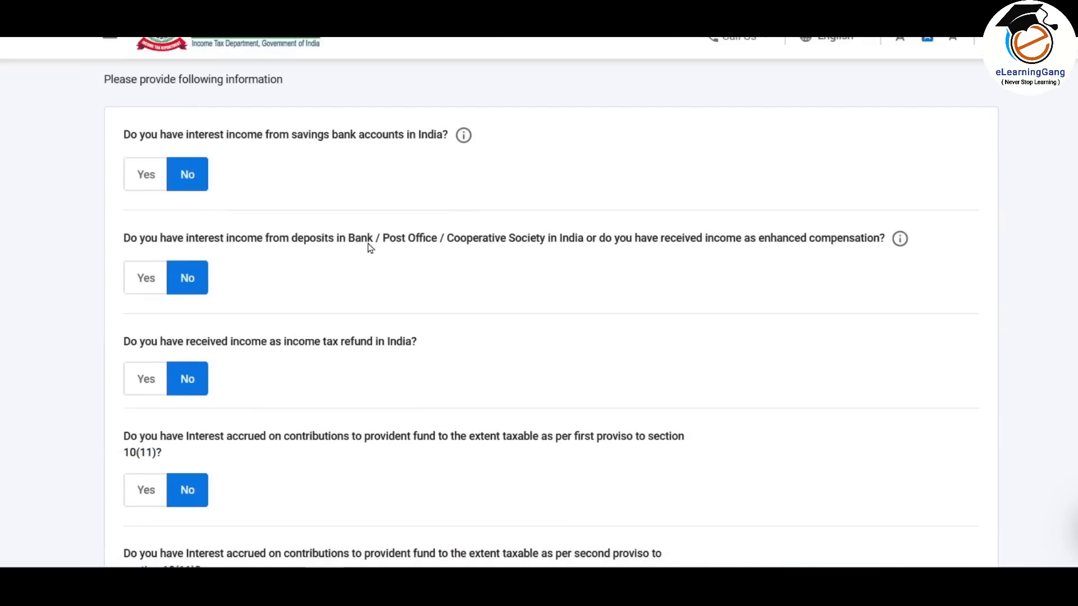
left_click(145, 178)
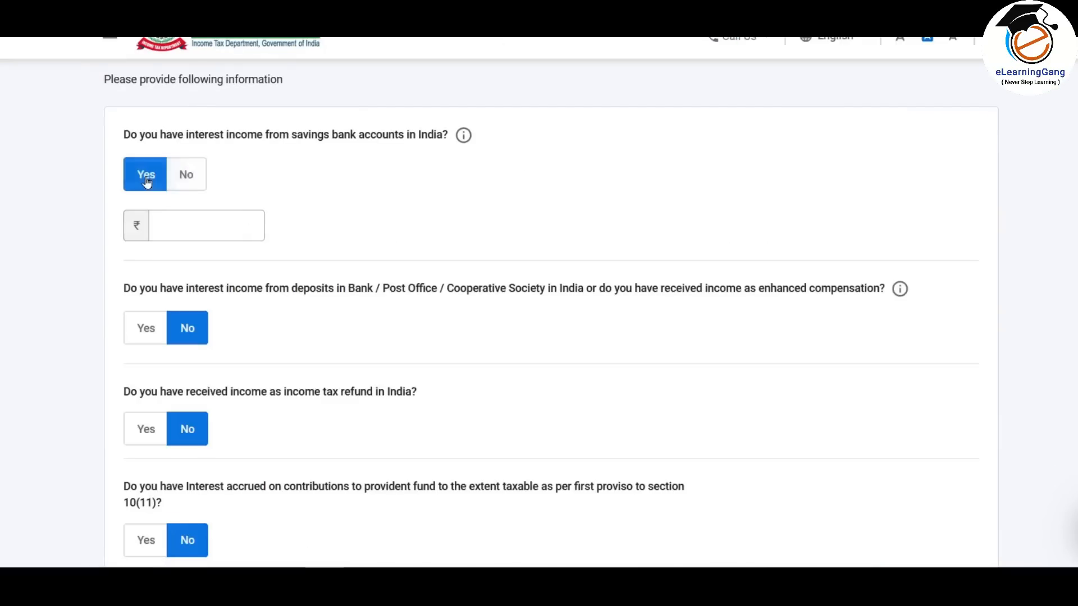
scroll(191, 227, "down", 2)
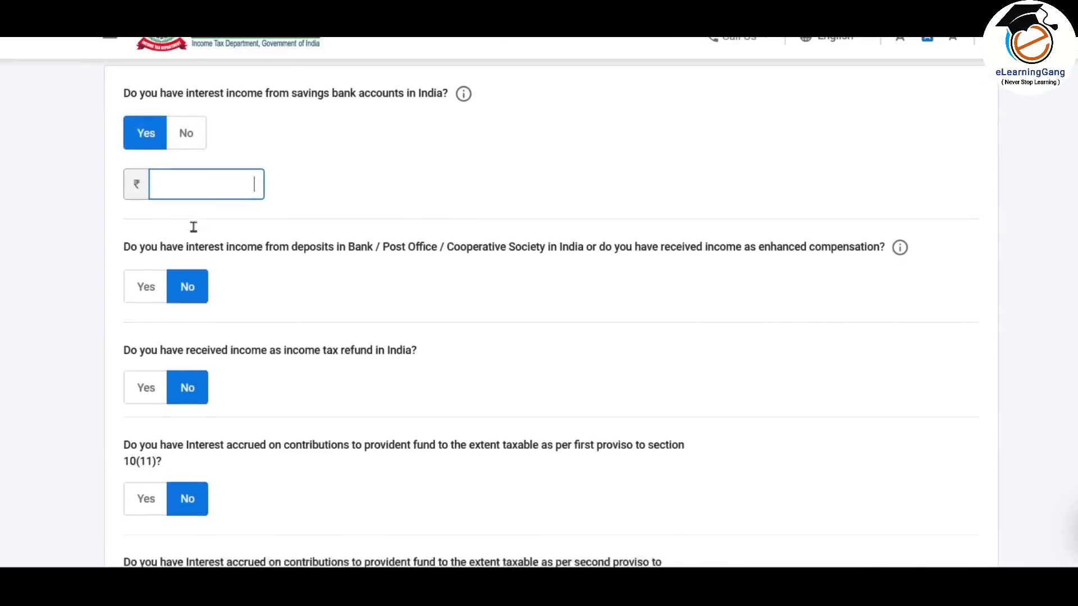
left_click(145, 245)
scroll(199, 247, "down", 20)
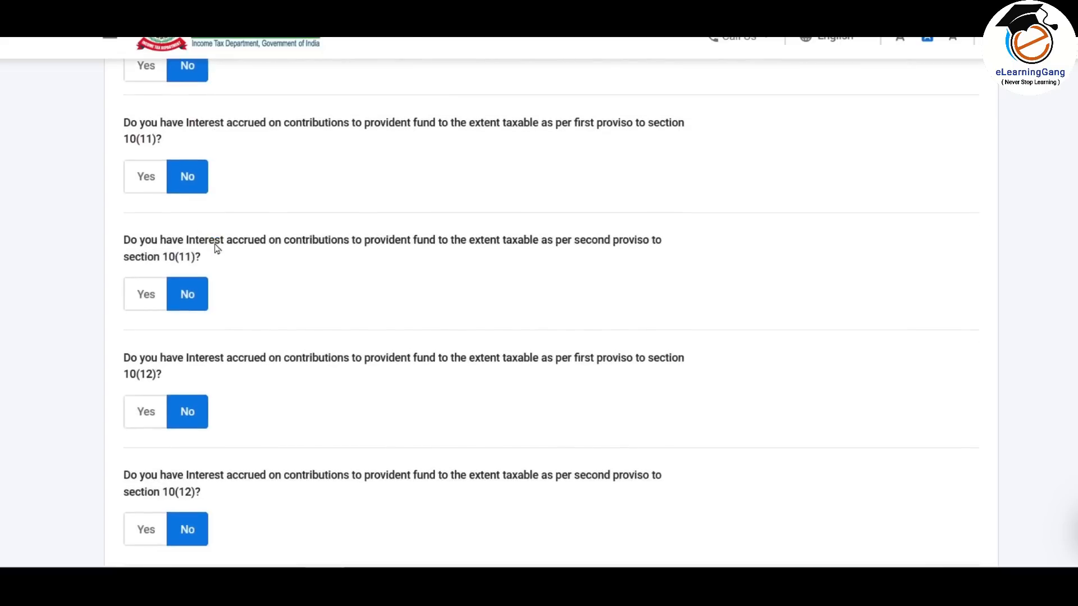
left_click(292, 358)
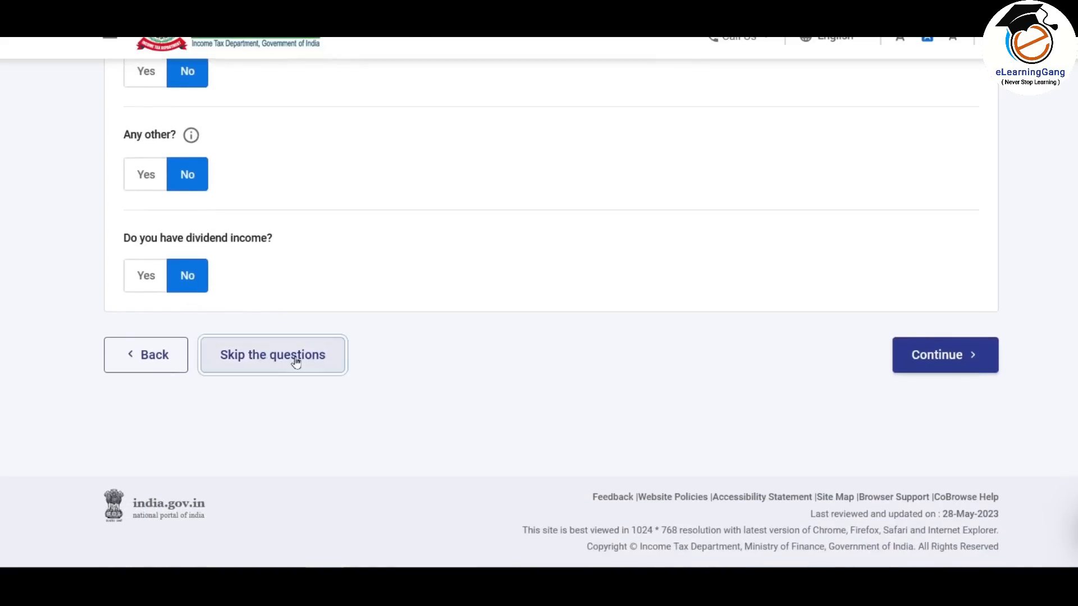
left_click(724, 366)
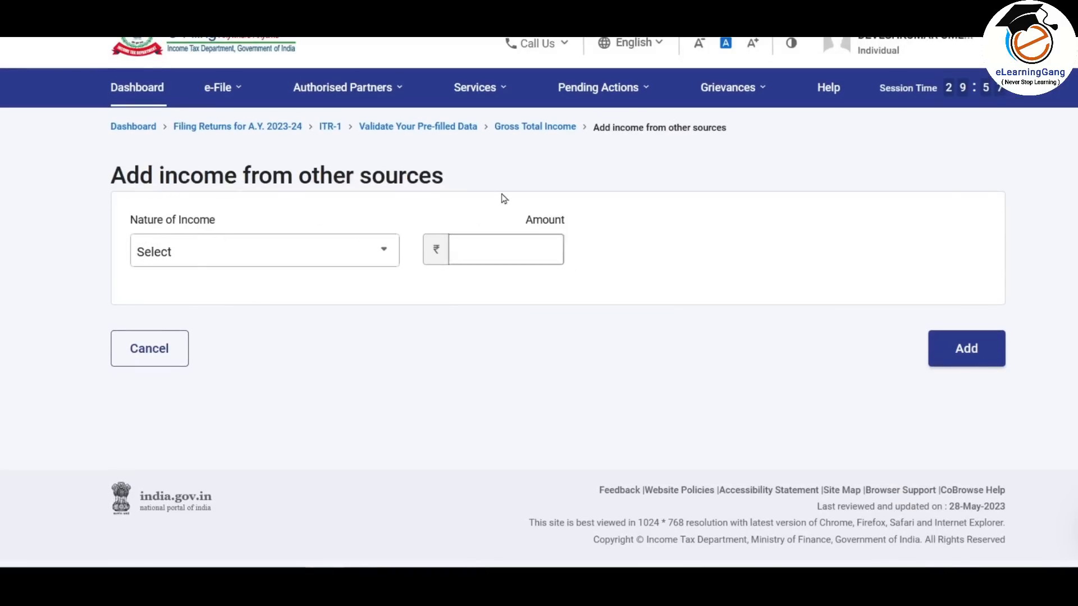
- Add 1120 as Interest from Saving Bank Account, bringing Gross Total Income to ₹6,14,220
left_click(343, 254)
mouse_move(393, 334)
left_mouse_down()
mouse_move(397, 449)
mouse_move(398, 322)
left_mouse_up()
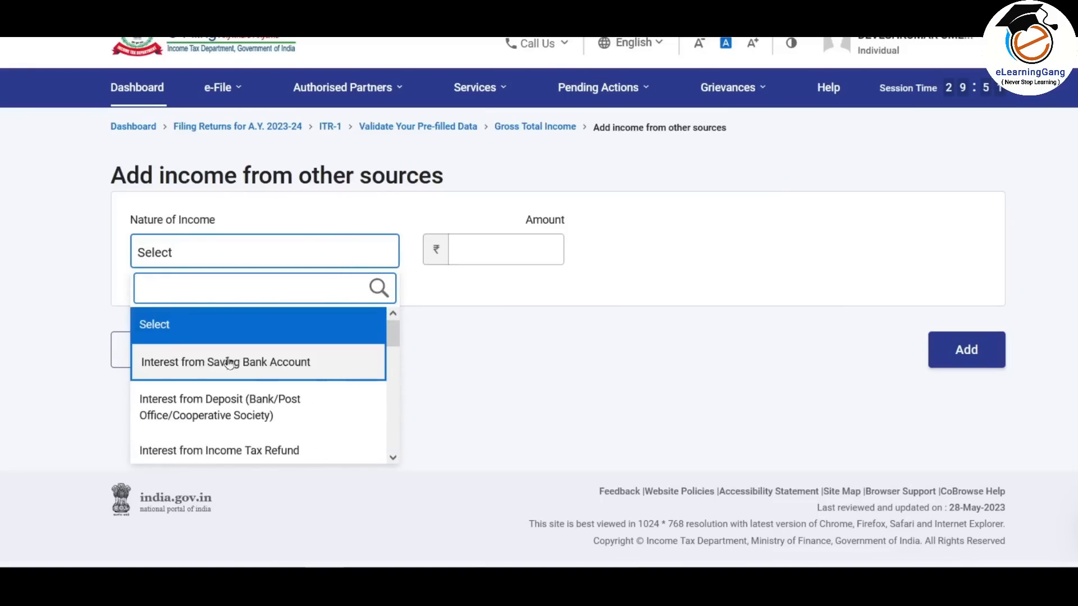
left_click(295, 364)
left_click(486, 253)
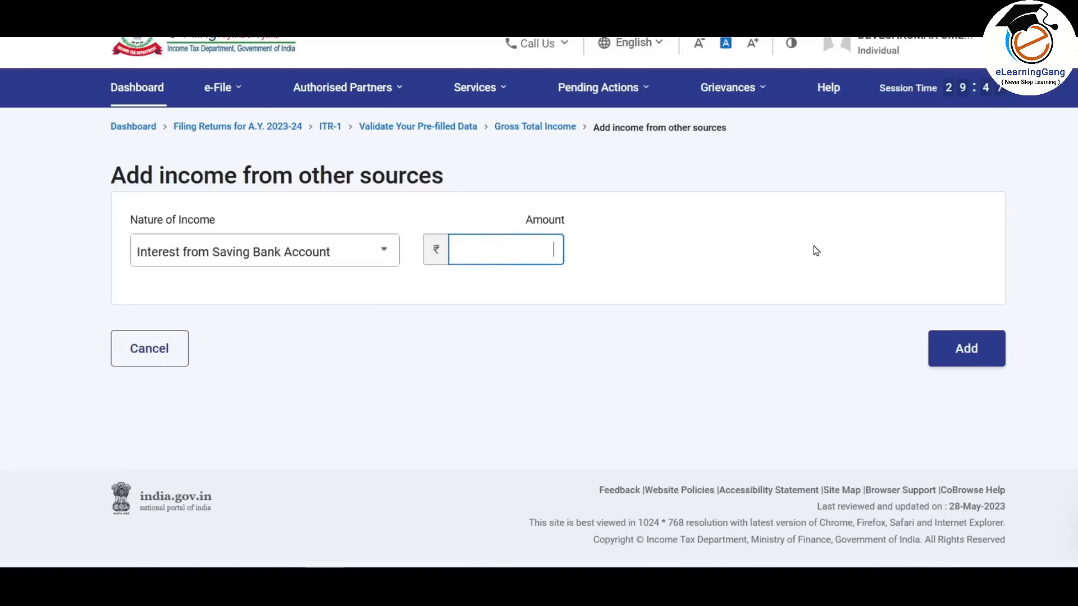
type("1120")
left_click(977, 354)
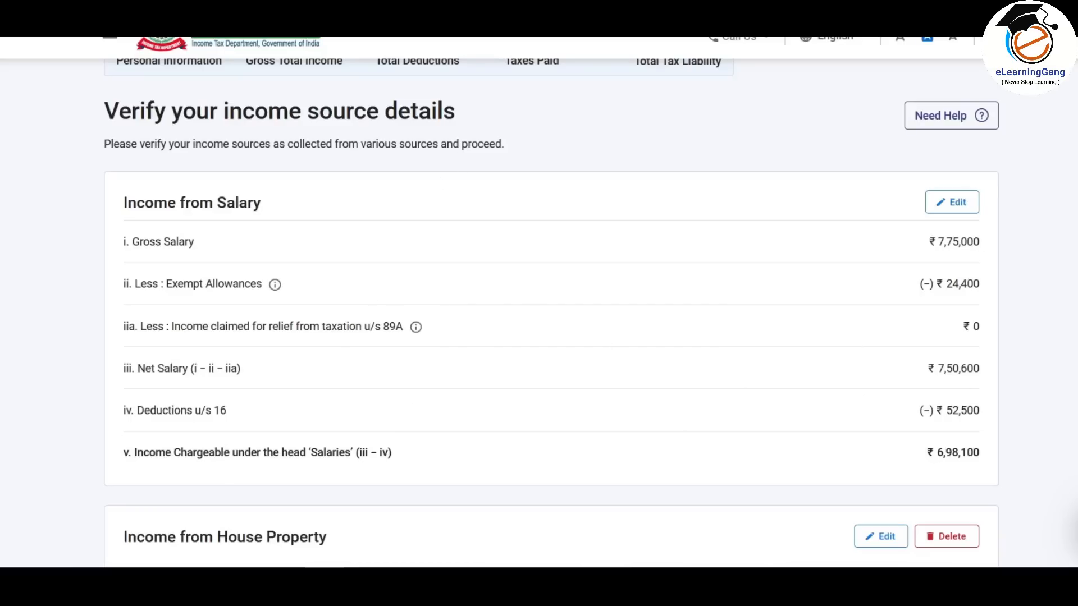
scroll(550, 308, "down", 9)
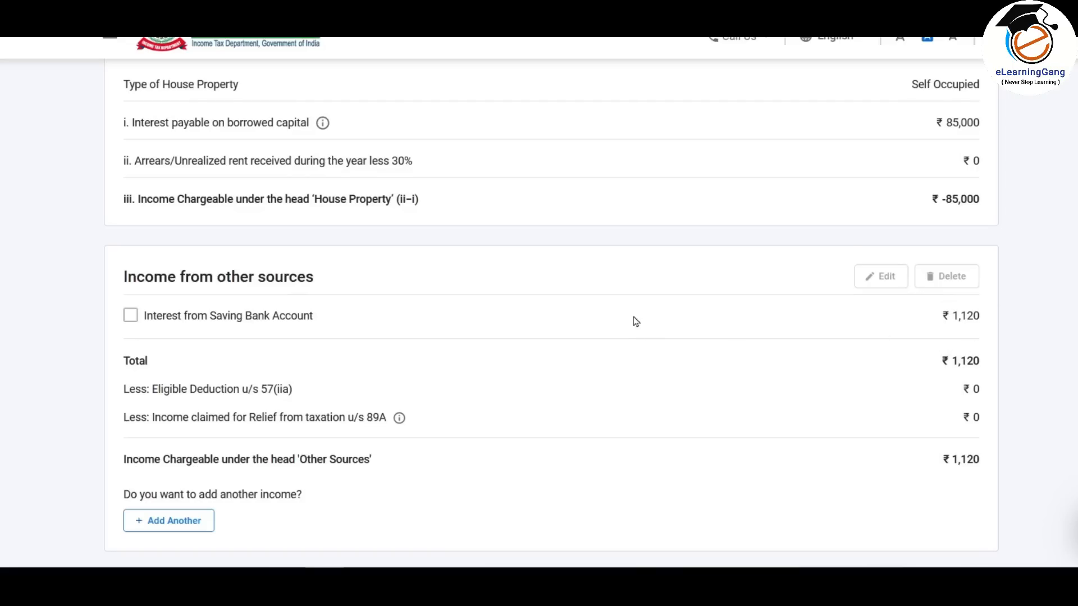
scroll(636, 322, "down", 2)
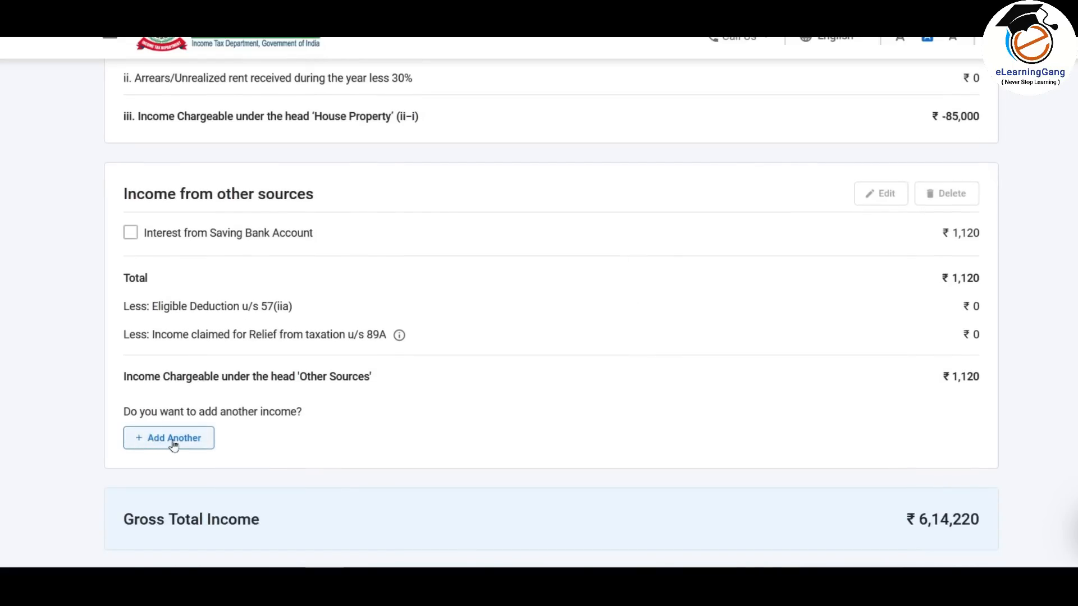
left_click(179, 440)
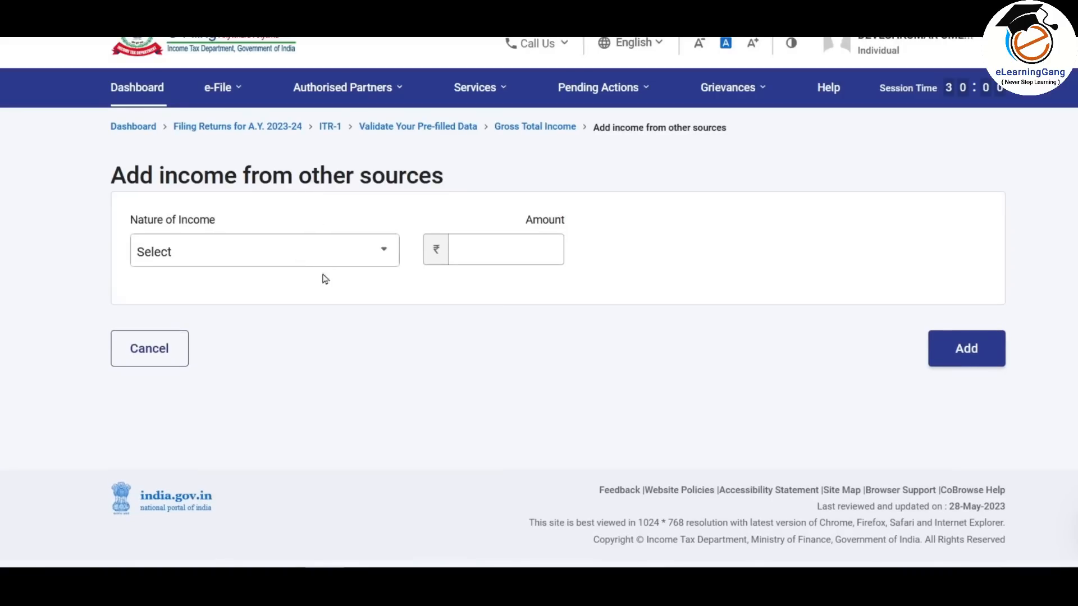
- Add 8950 as Interest from Deposit, raising other-source income to ₹10,070
left_click(356, 250)
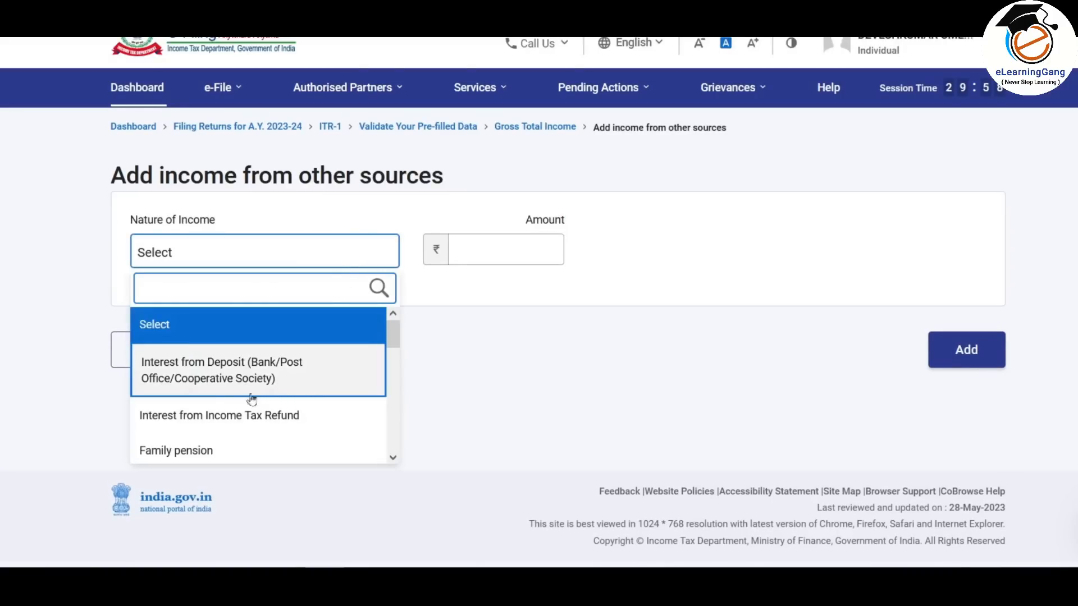
left_click(260, 367)
left_click(507, 249)
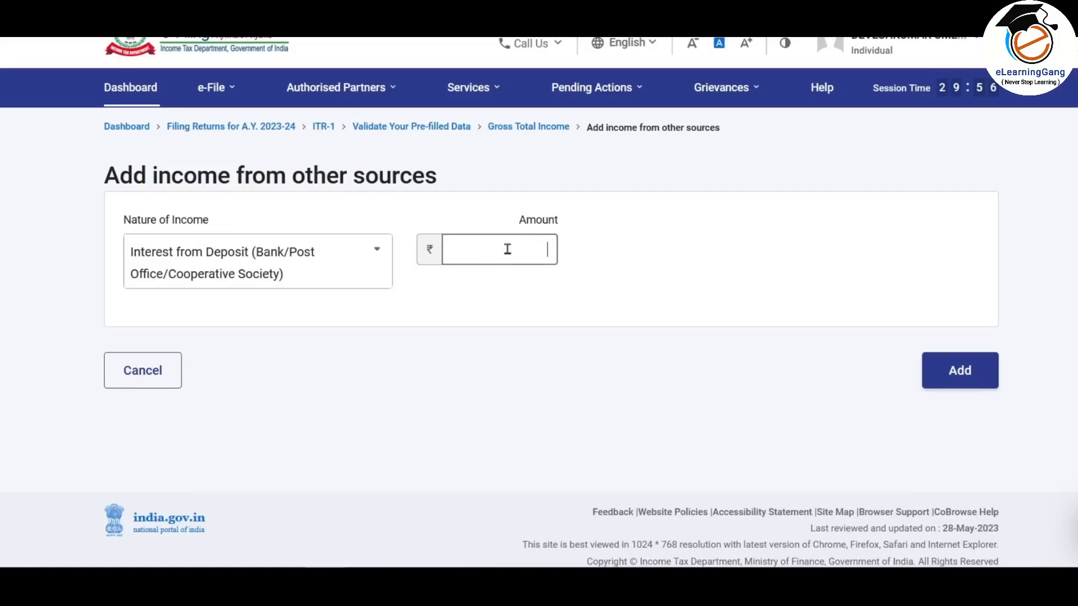
type("8950")
left_click(742, 267)
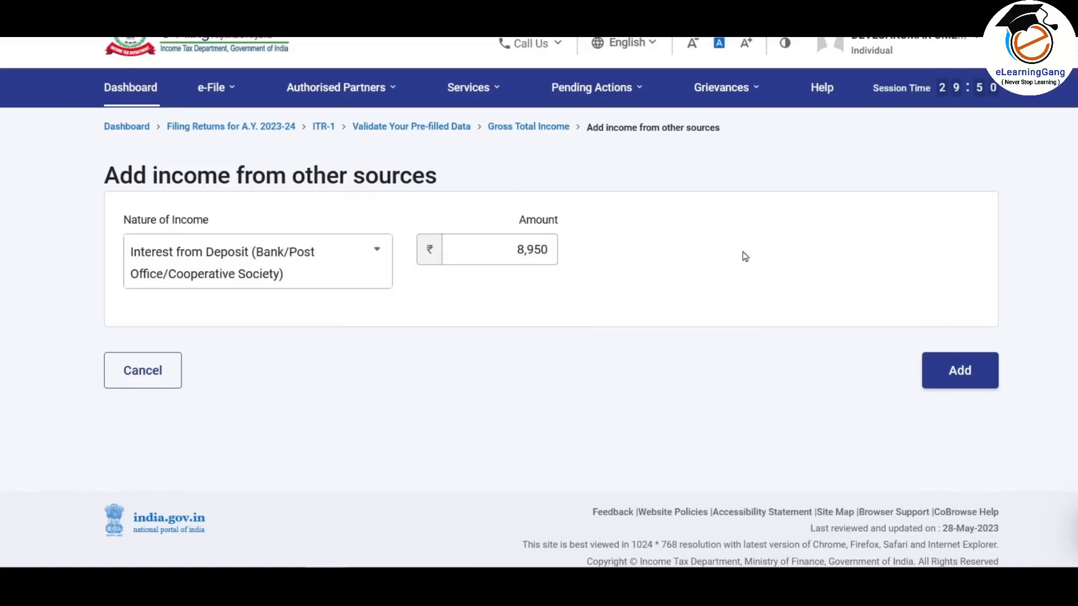
left_click(974, 376)
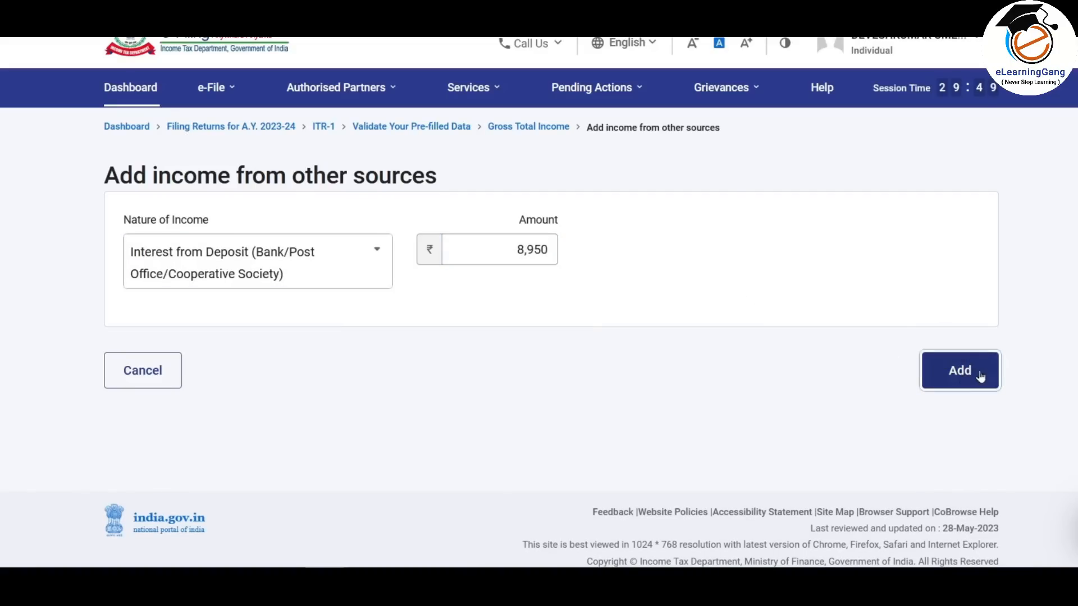
scroll(598, 274, "down", 5)
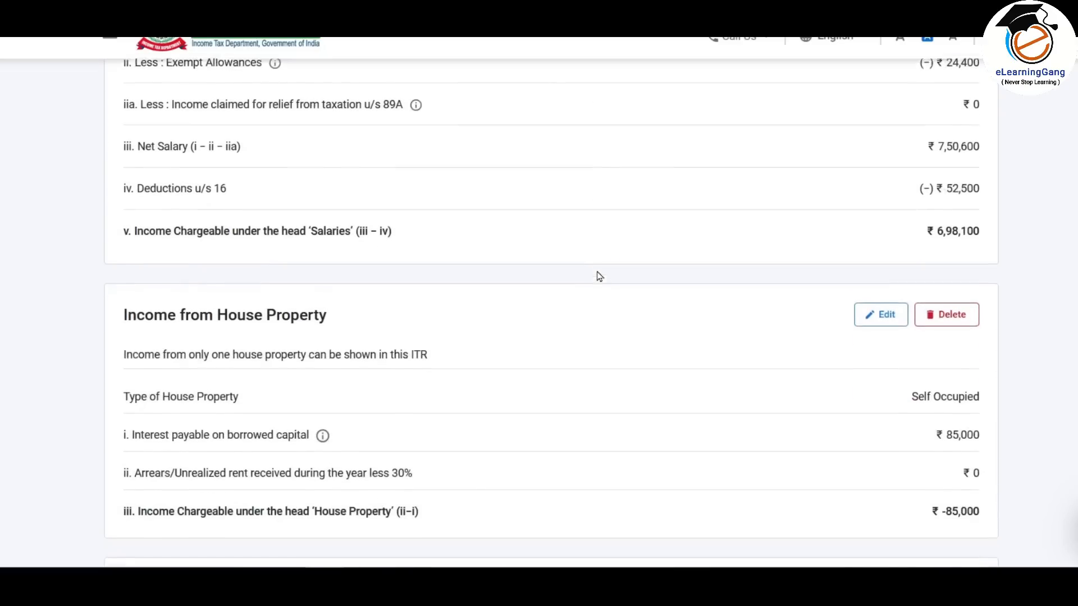
scroll(598, 275, "down", 4)
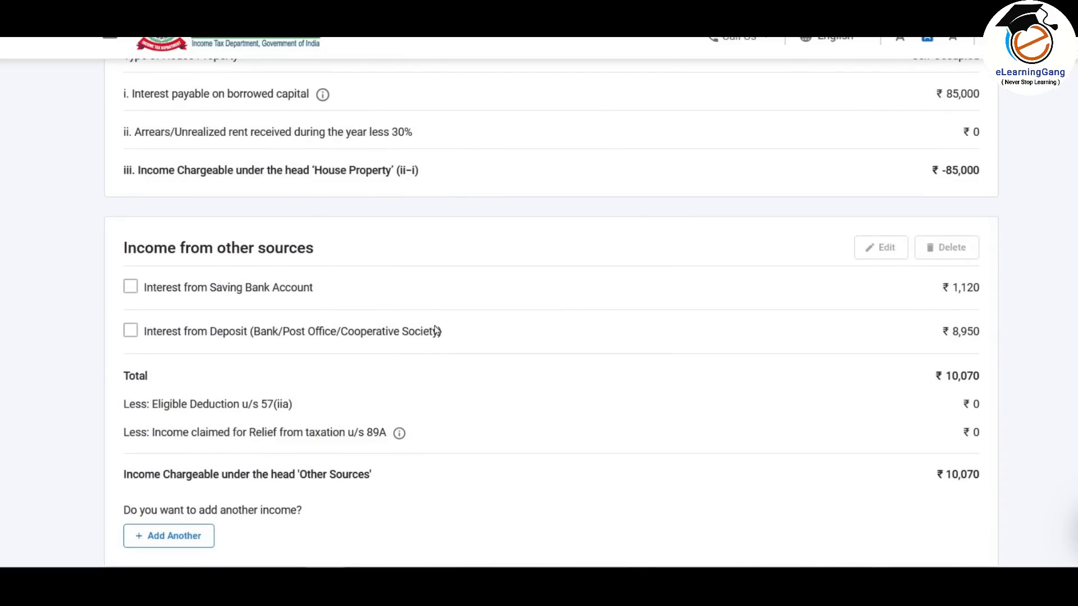
scroll(890, 313, "down", 2)
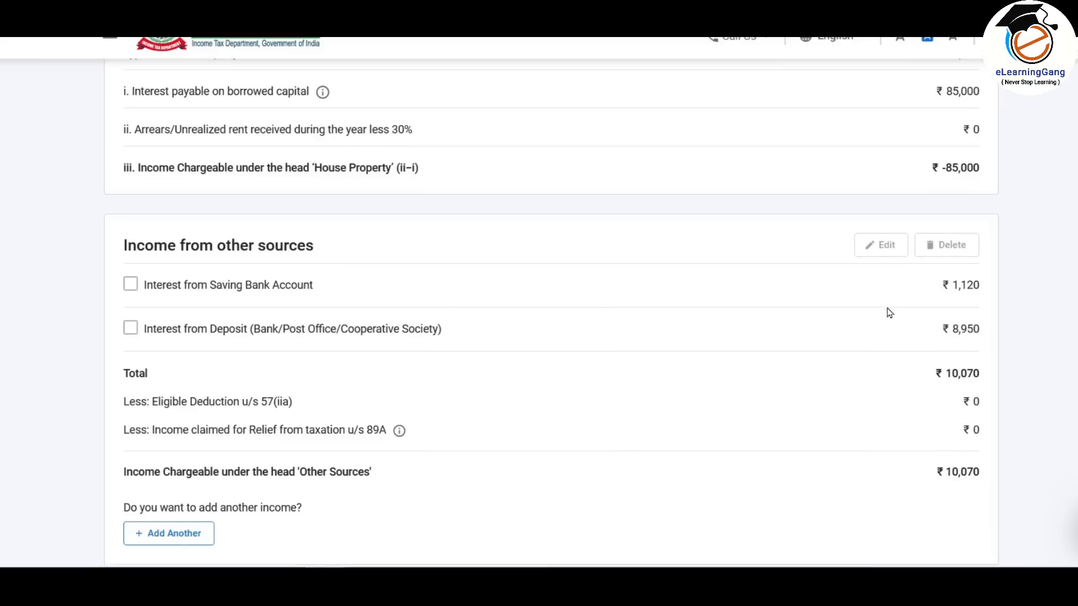
- Start another other-source entry, browse the income types, then cancel without adding
left_click(192, 453)
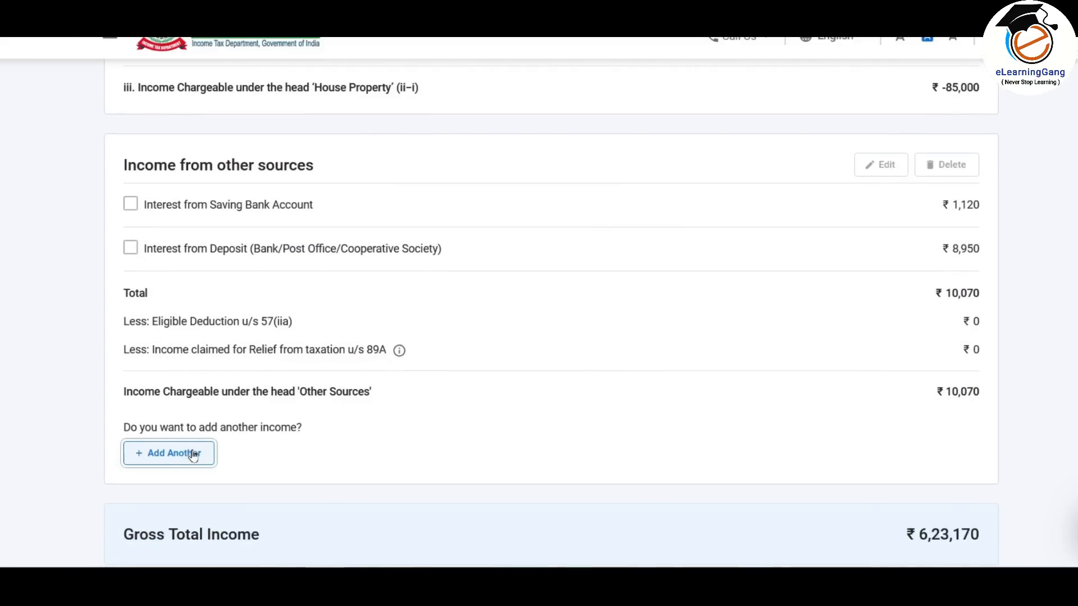
left_click(348, 251)
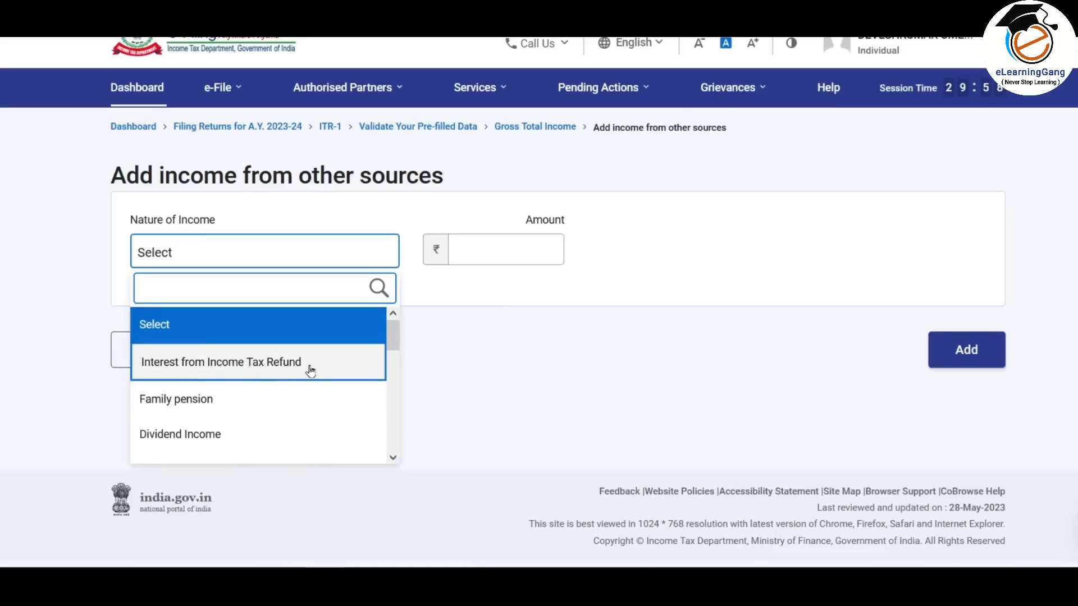
scroll(395, 334, "down", 2)
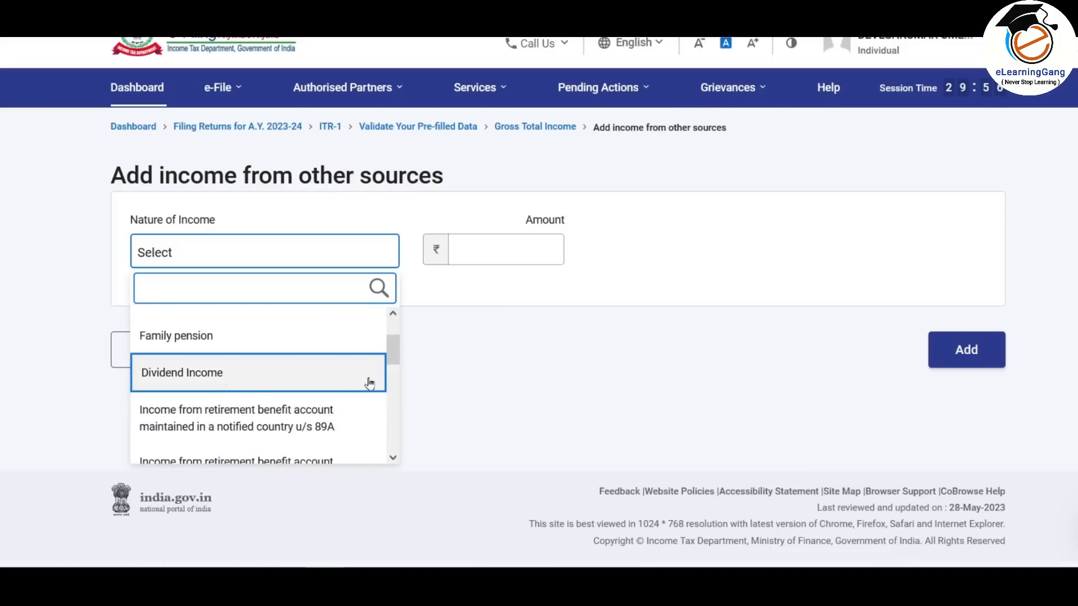
left_click_drag(397, 351, 391, 444)
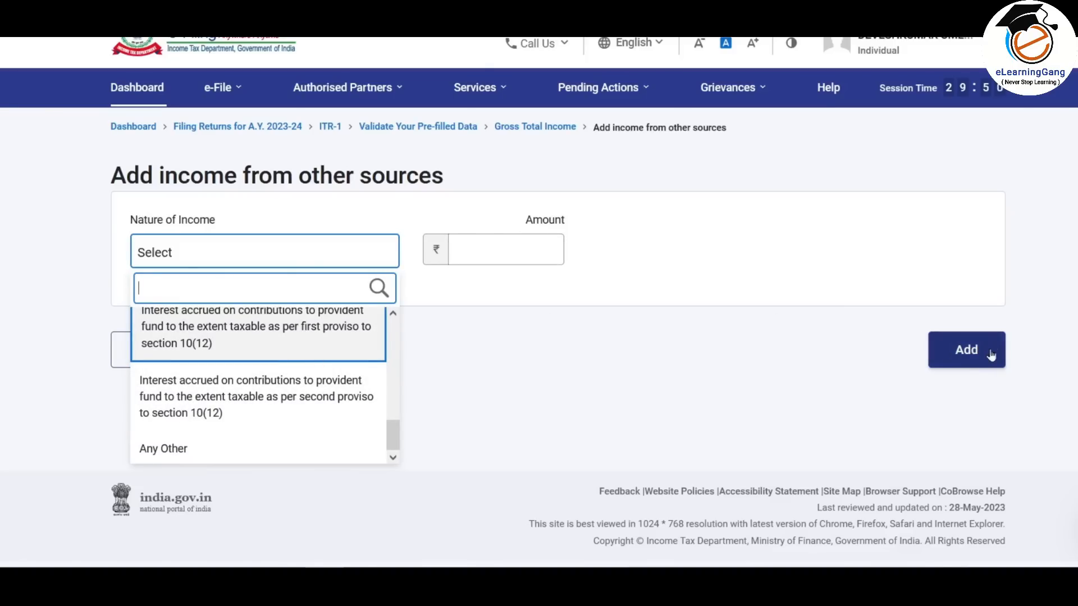
left_click(654, 313)
left_click(165, 349)
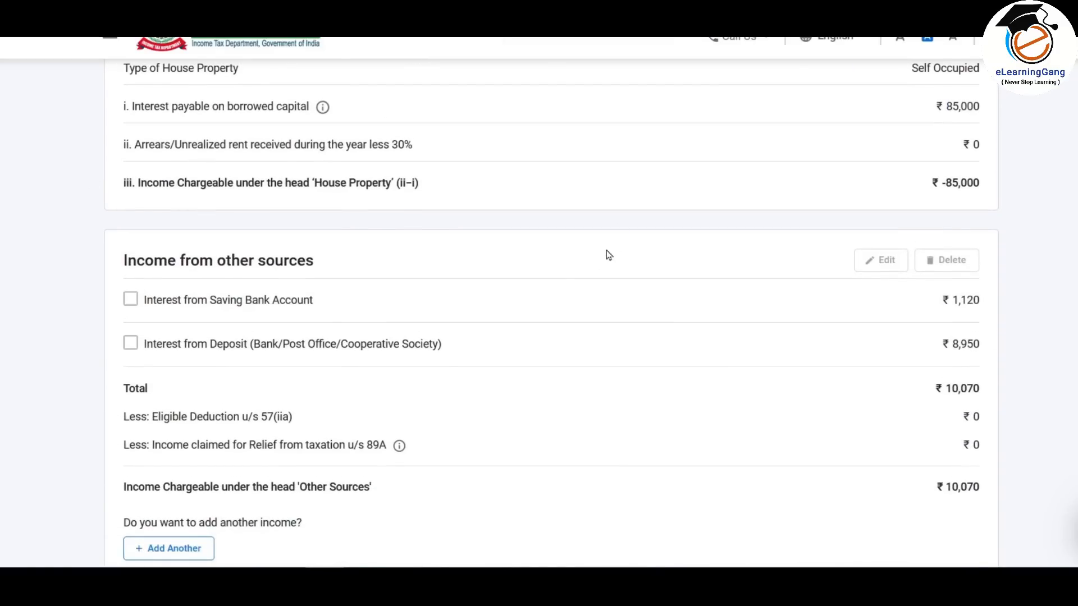
scroll(550, 314, "down", 9)
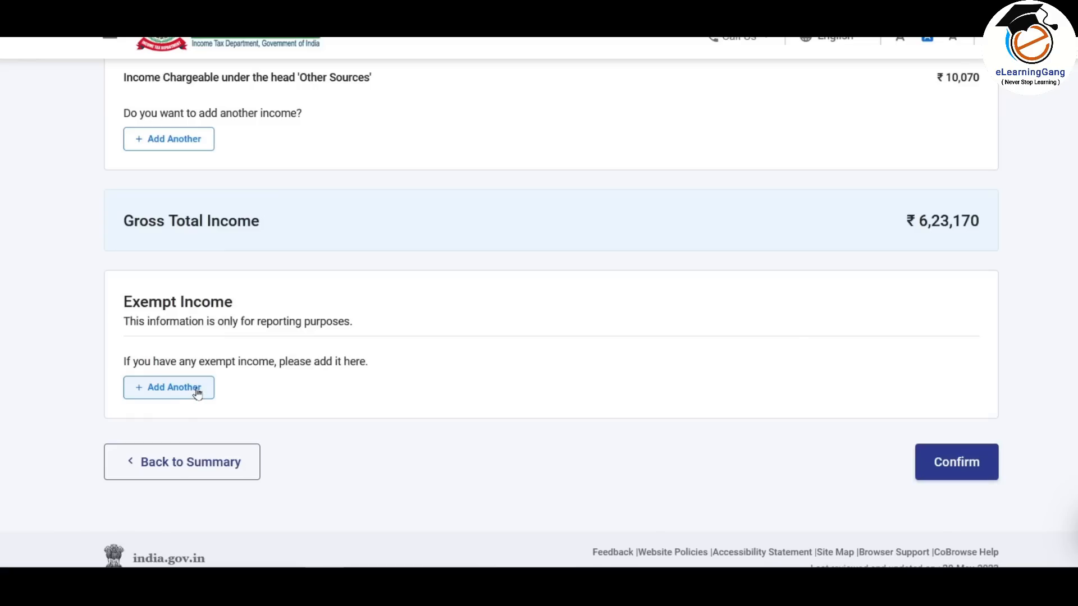
left_click(194, 389)
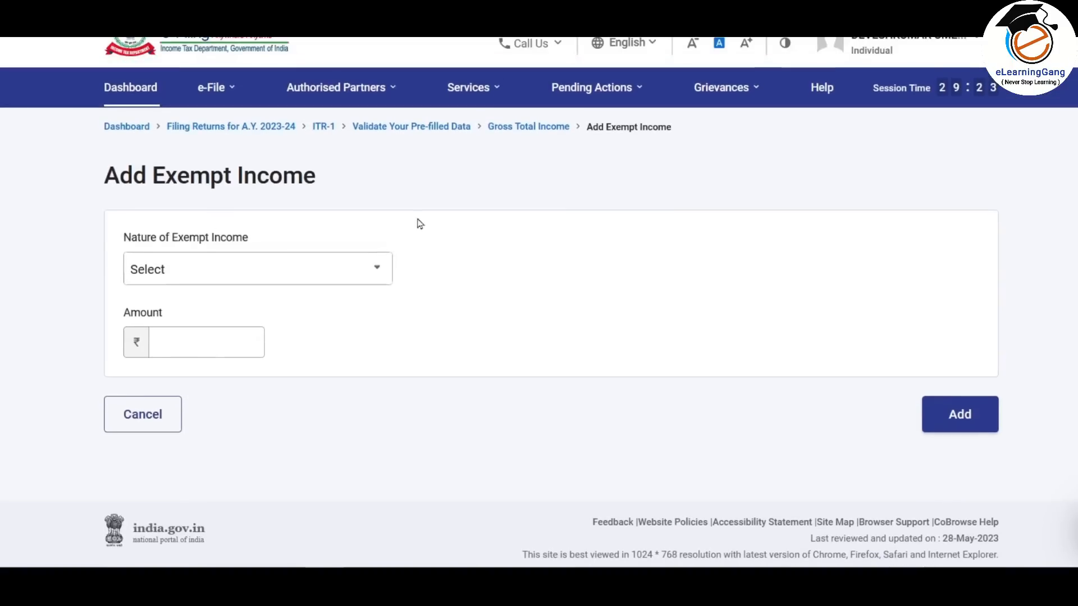
left_click(356, 268)
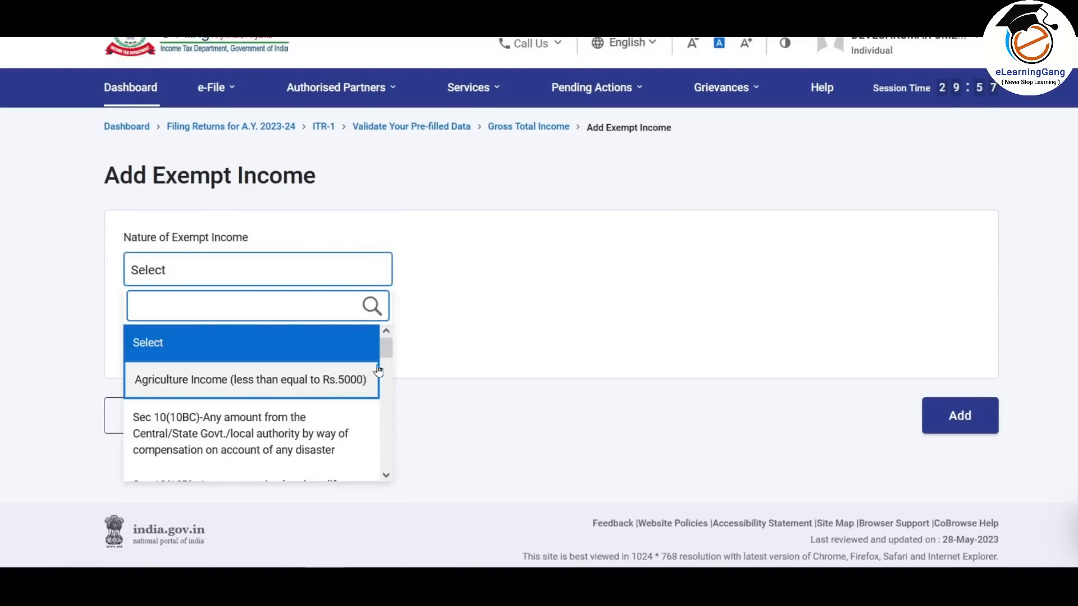
left_click_drag(388, 351, 385, 465)
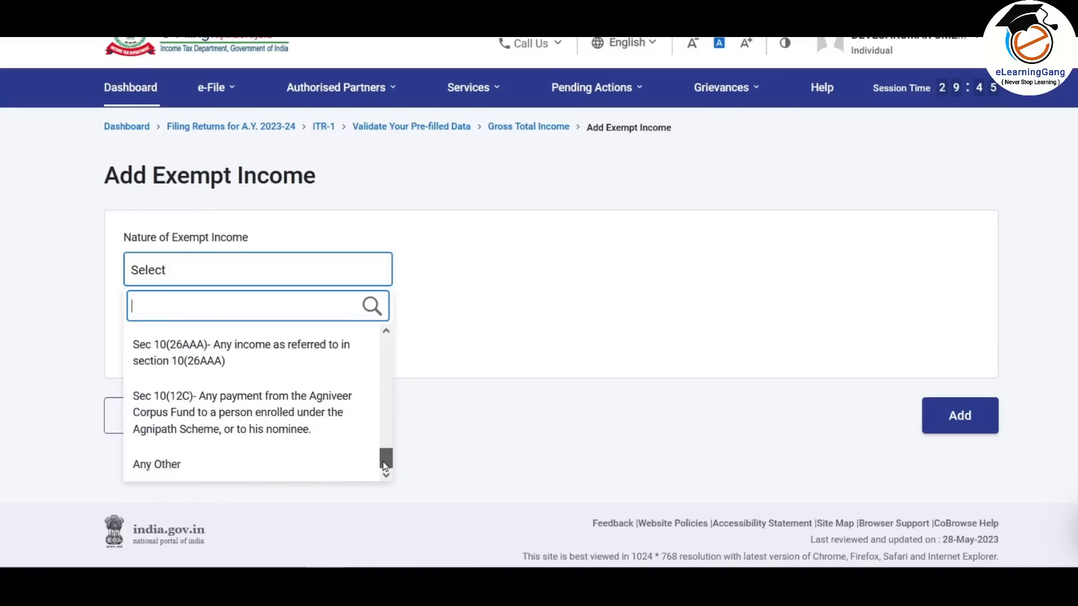
left_click(274, 468)
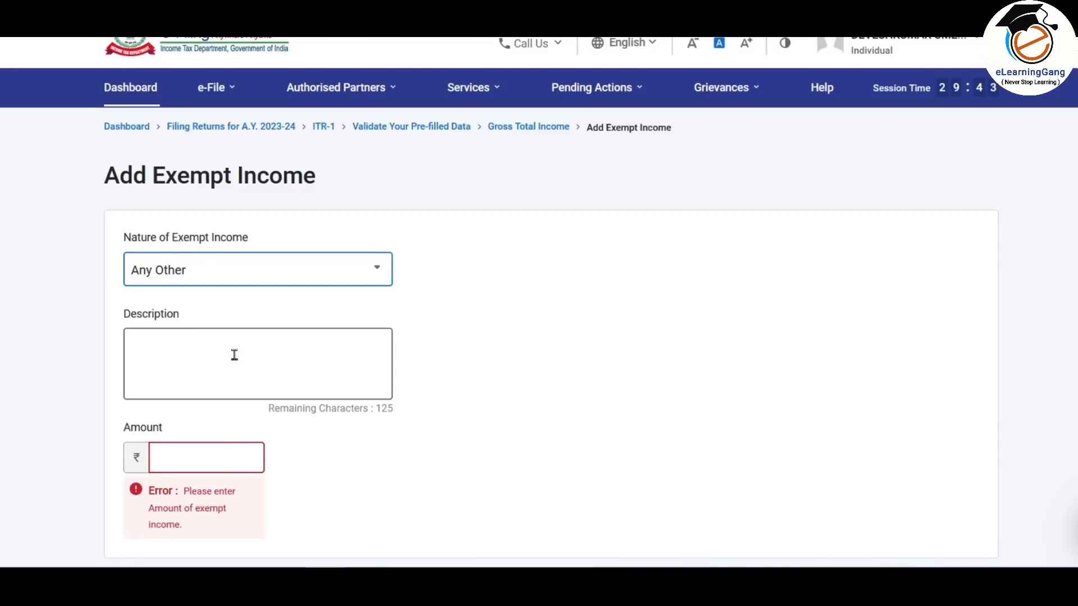
left_click(251, 343)
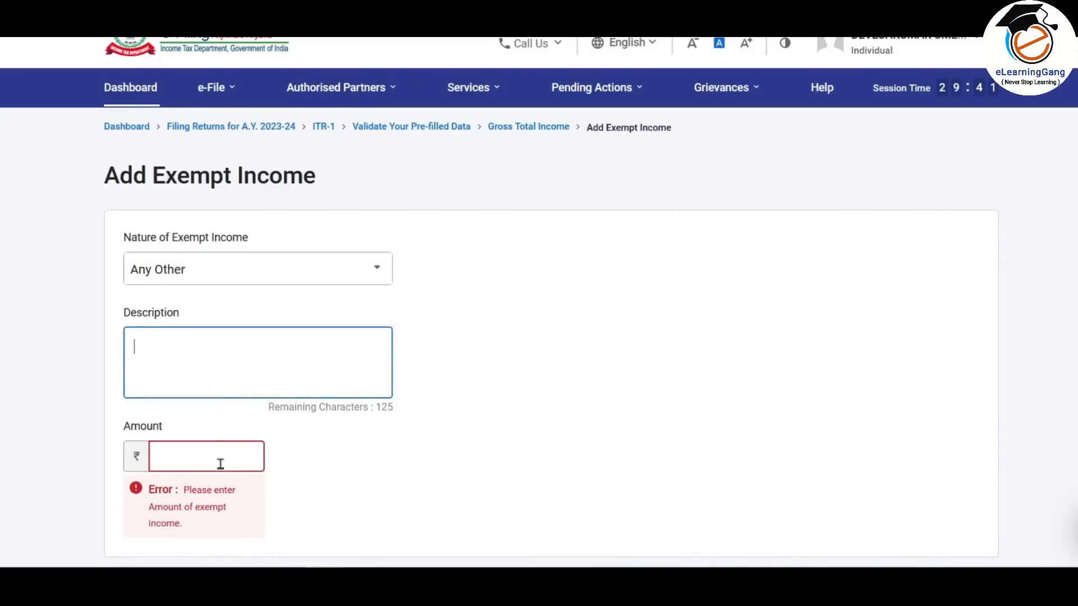
scroll(556, 359, "down", 4)
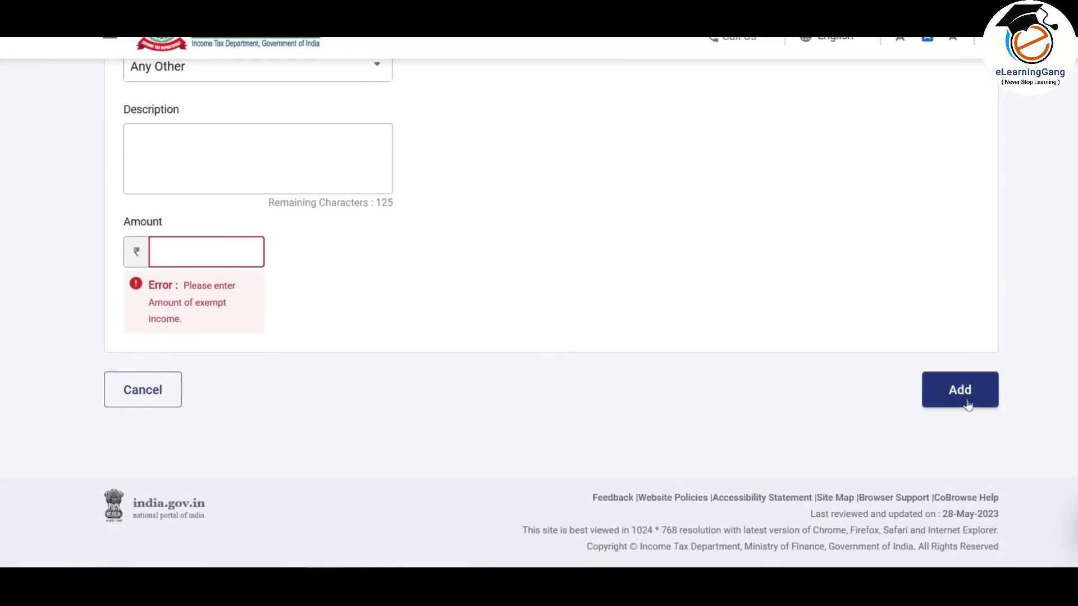
scroll(433, 414, "up", 1)
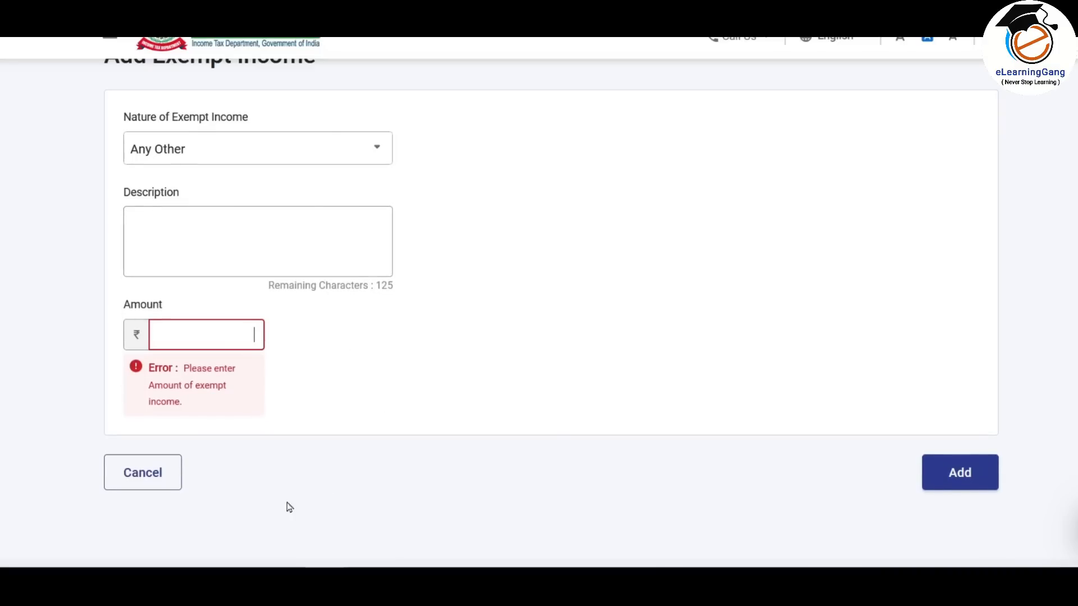
left_click(147, 473)
scroll(708, 254, "down", 1)
scroll(709, 253, "down", 10)
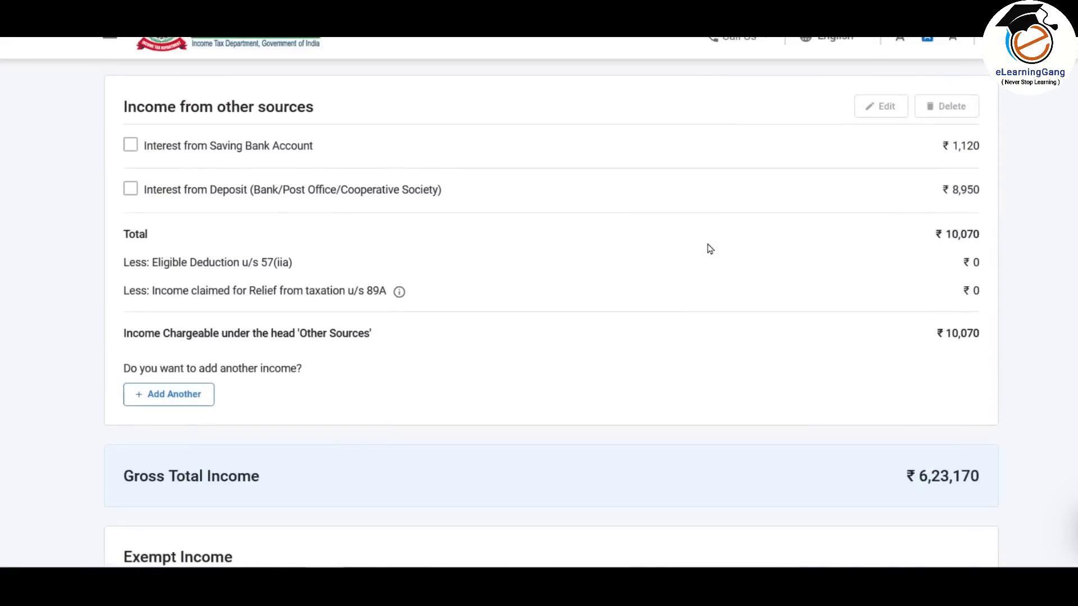
scroll(710, 249, "down", 5)
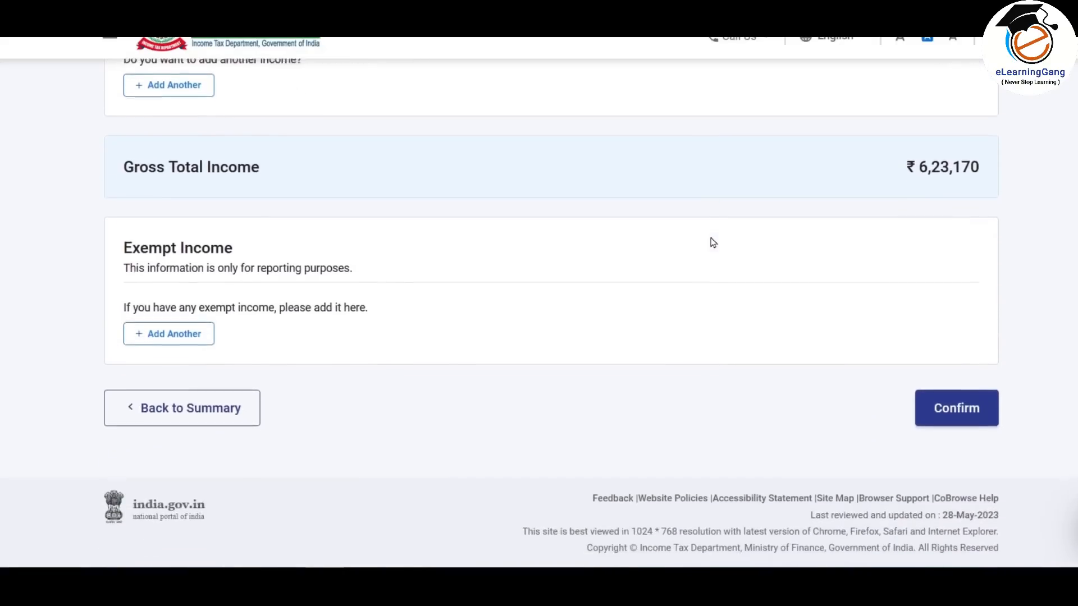
- Confirm the gross total income and open the total deductions section
left_click(961, 410)
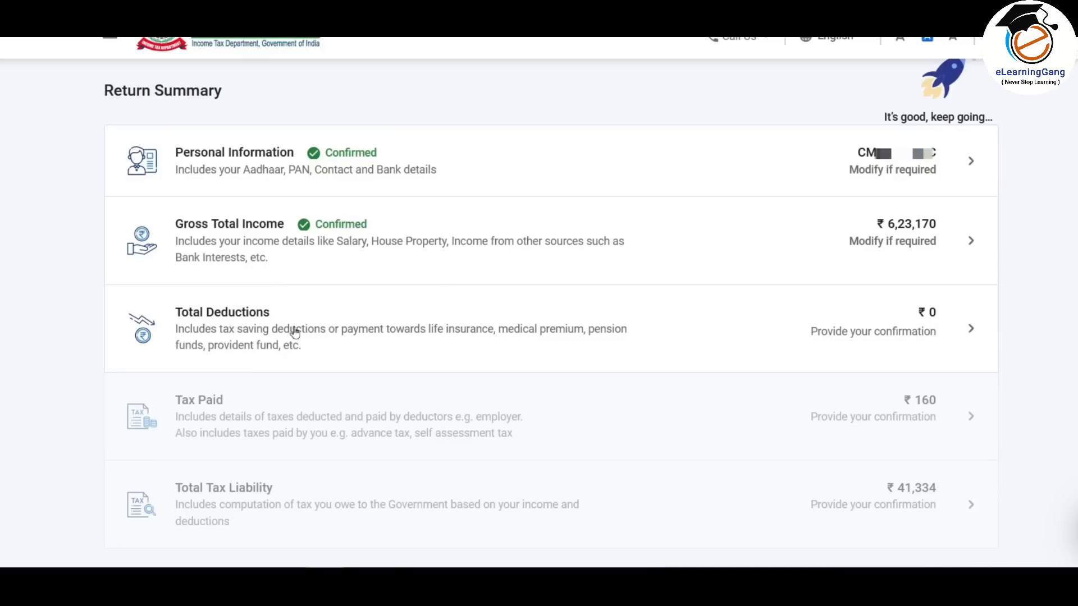
left_click(694, 337)
scroll(742, 394, "down", 5)
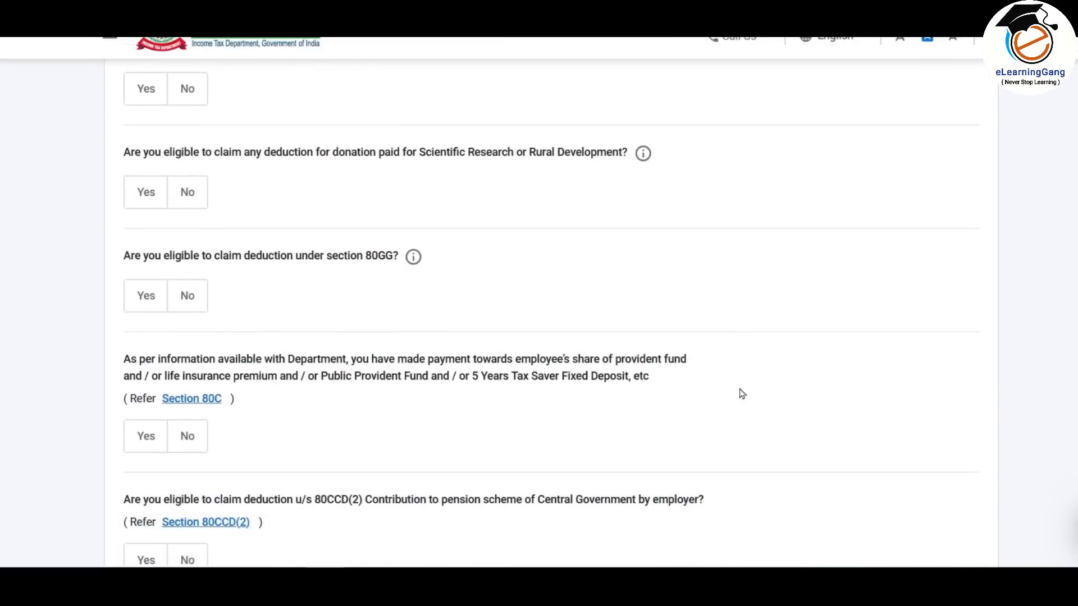
- Answer Yes to the 80GG and Section 80C deduction questions
left_click(144, 215)
left_click(183, 289)
scroll(188, 286, "down", 3)
left_click(145, 261)
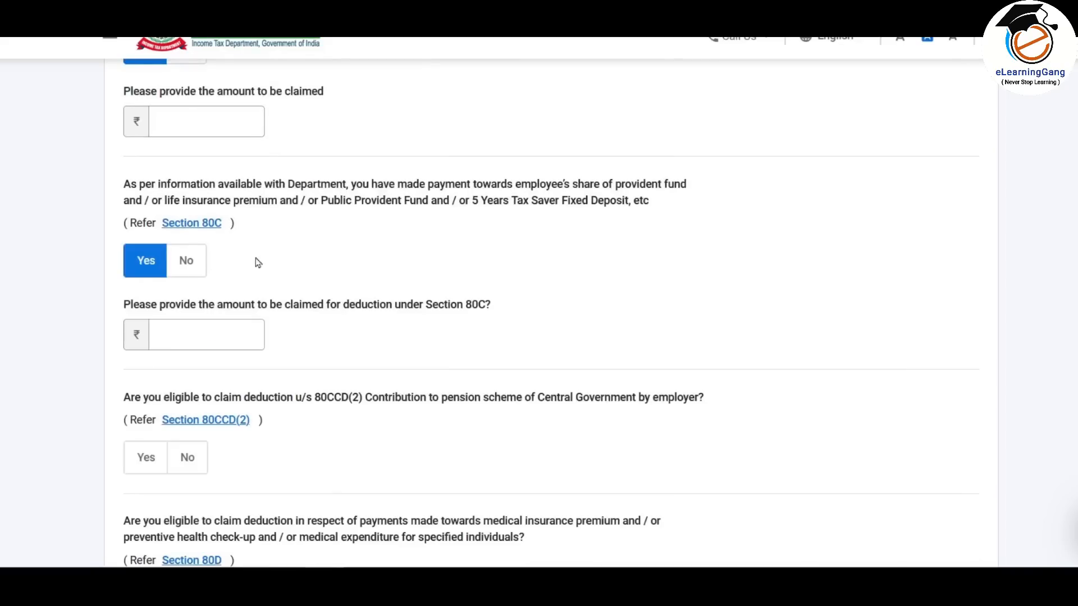
scroll(269, 257, "down", 6)
scroll(275, 250, "down", 5)
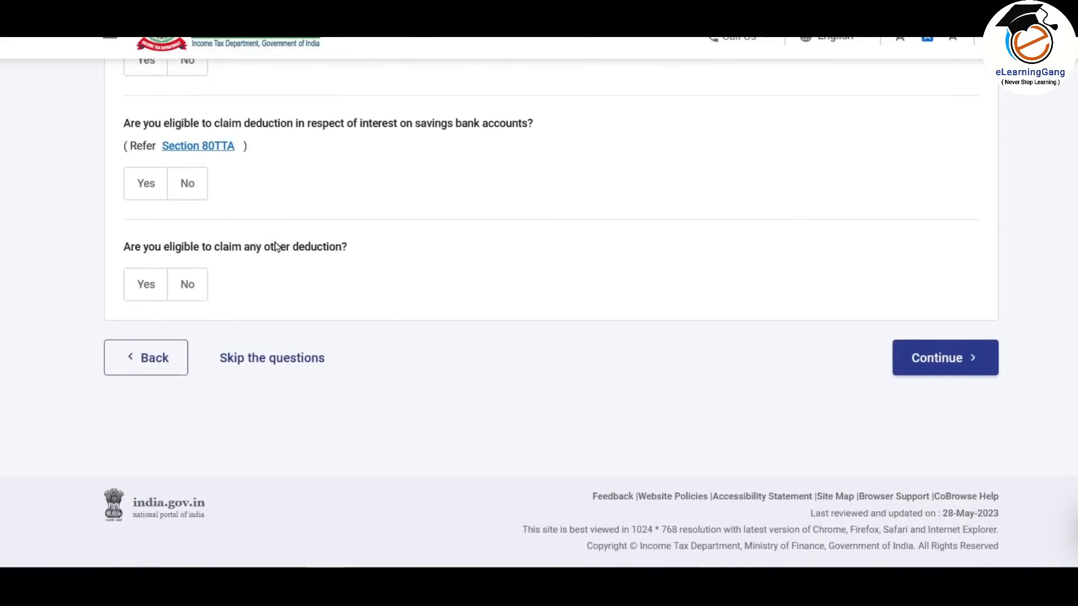
- Skip the remaining deduction questions and begin adding the 80D health insurance deduction
left_click(298, 364)
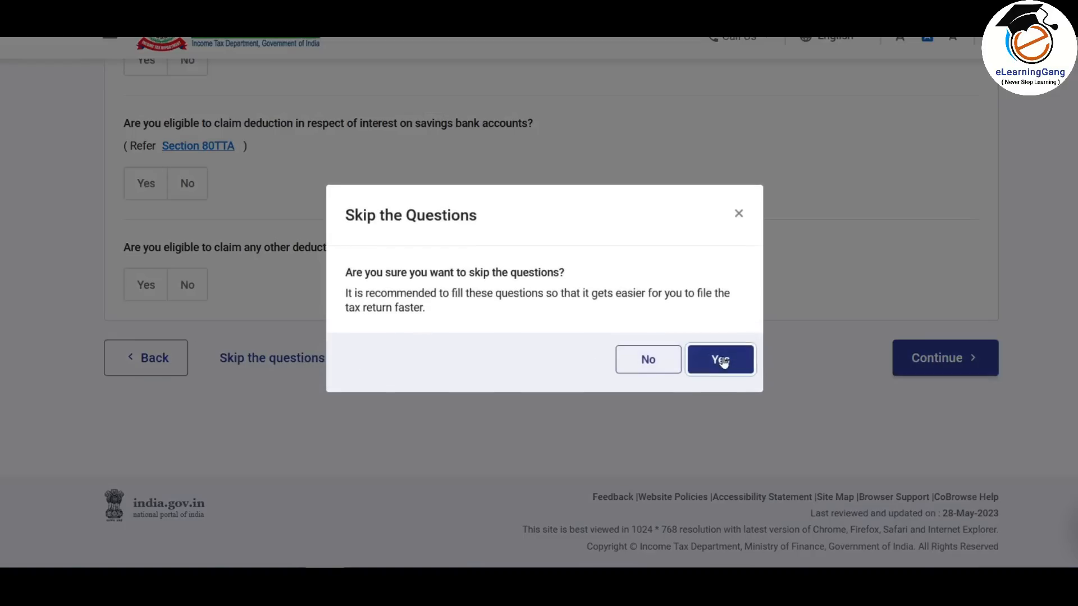
left_click(723, 361)
scroll(721, 240, "down", 3)
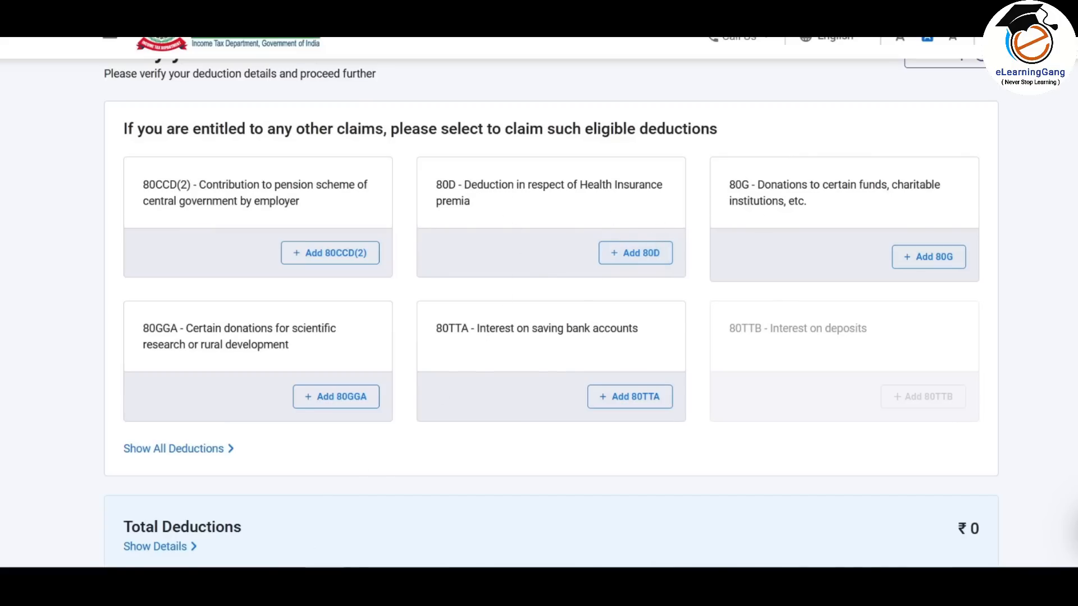
left_click(645, 255)
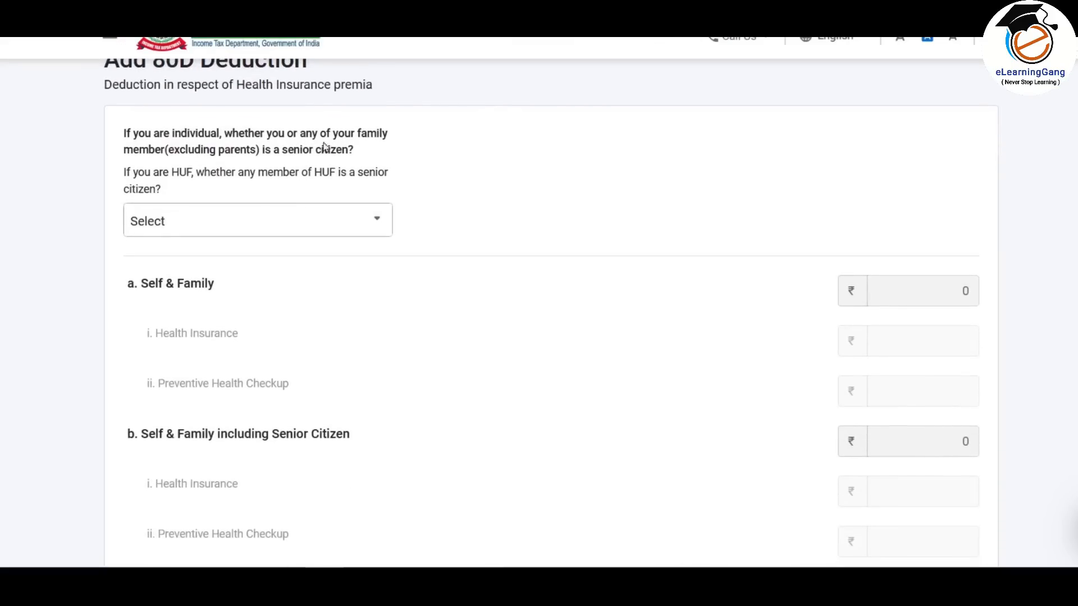
- Mark no self/family senior citizen and enter ₹25,000 self & family health insurance
left_click(324, 222)
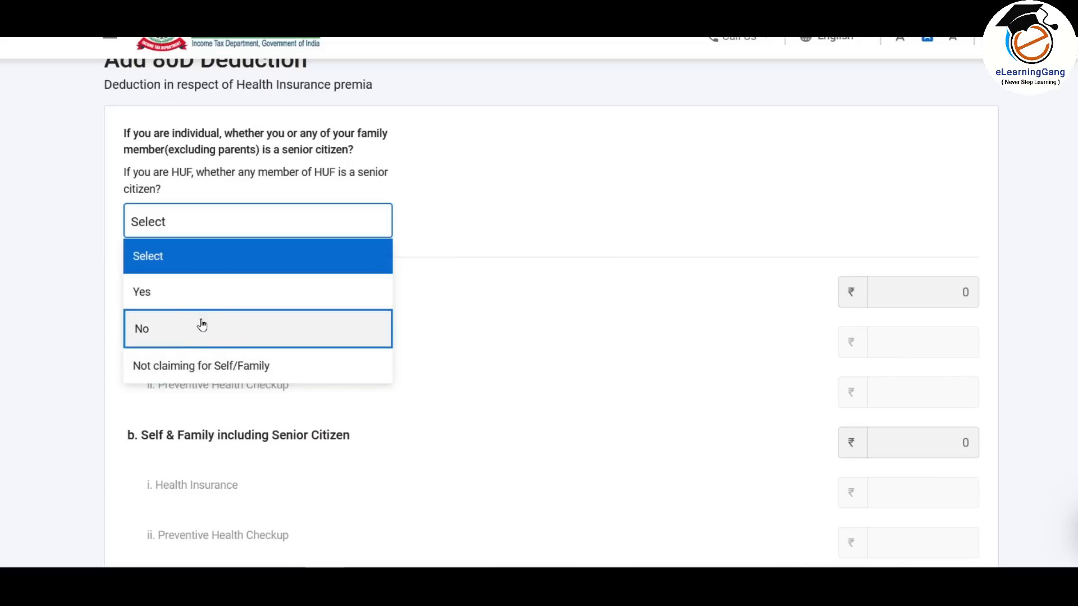
left_click(298, 330)
scroll(529, 316, "down", 2)
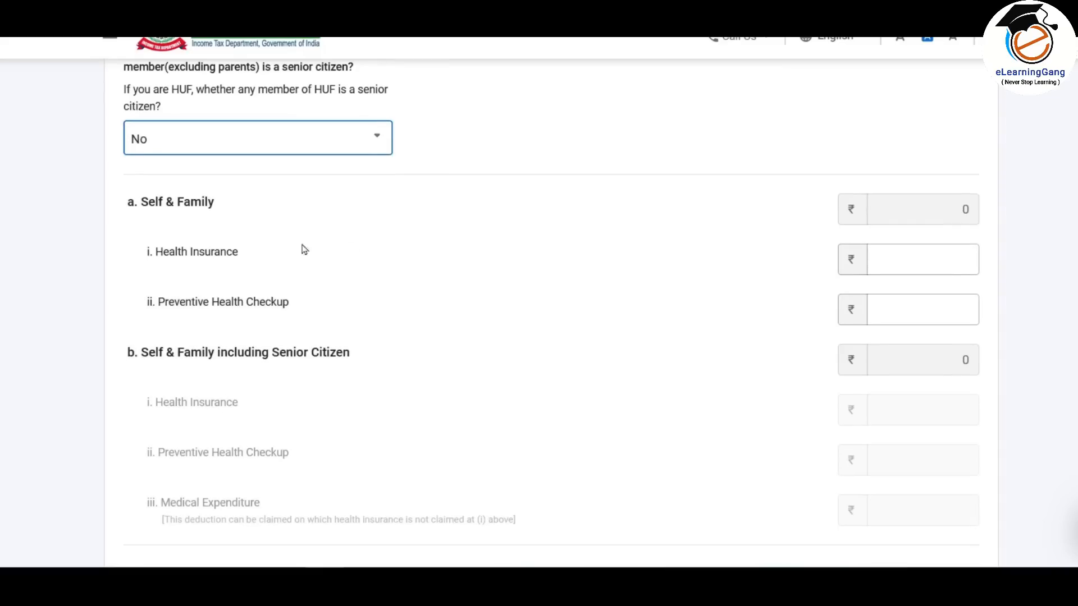
left_click(932, 259)
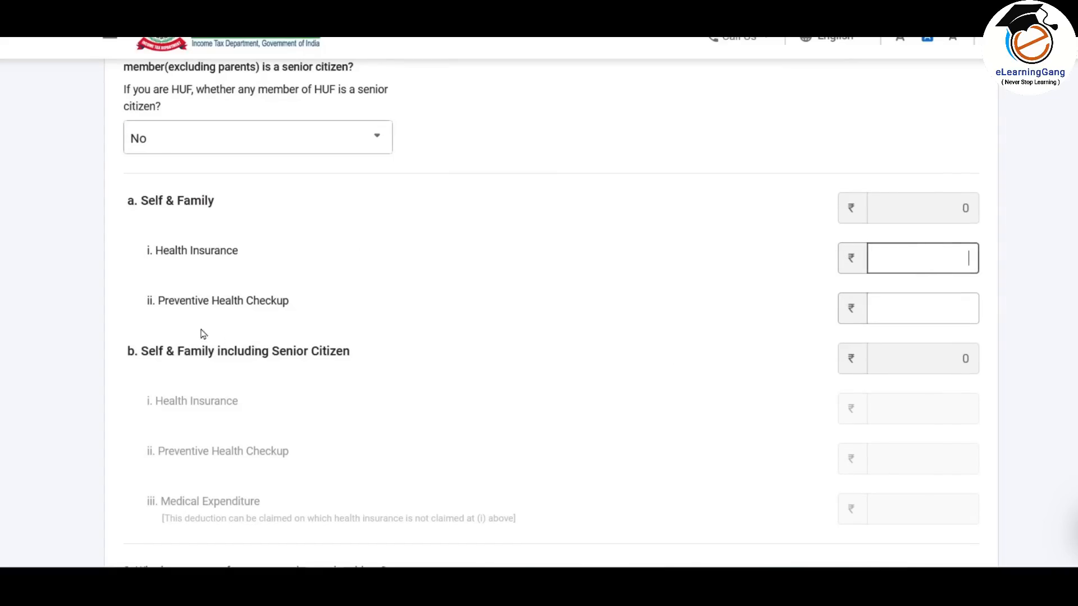
left_click(904, 303)
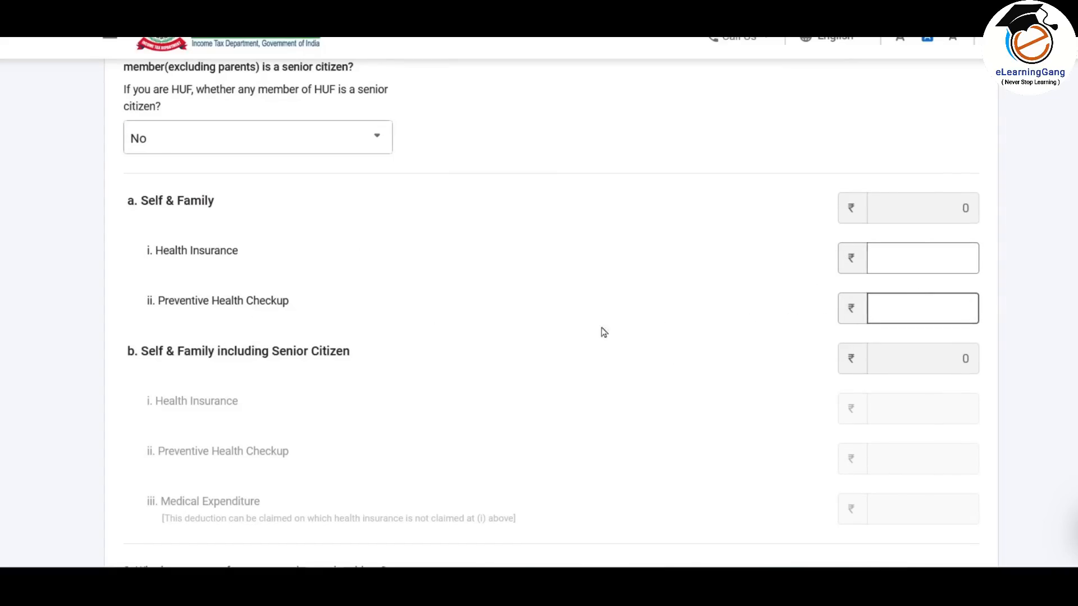
left_click(297, 581)
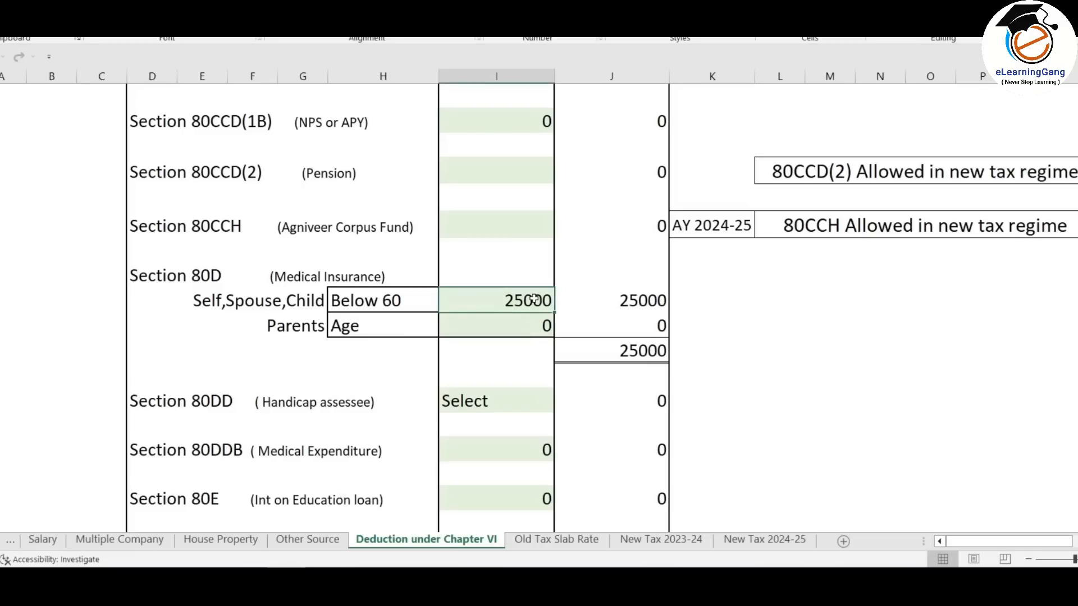
key("alt+Tab")
left_click(883, 256)
type("250000")
- Mark a parent as senior citizen in the 80D parents section
scroll(722, 341, "down", 6)
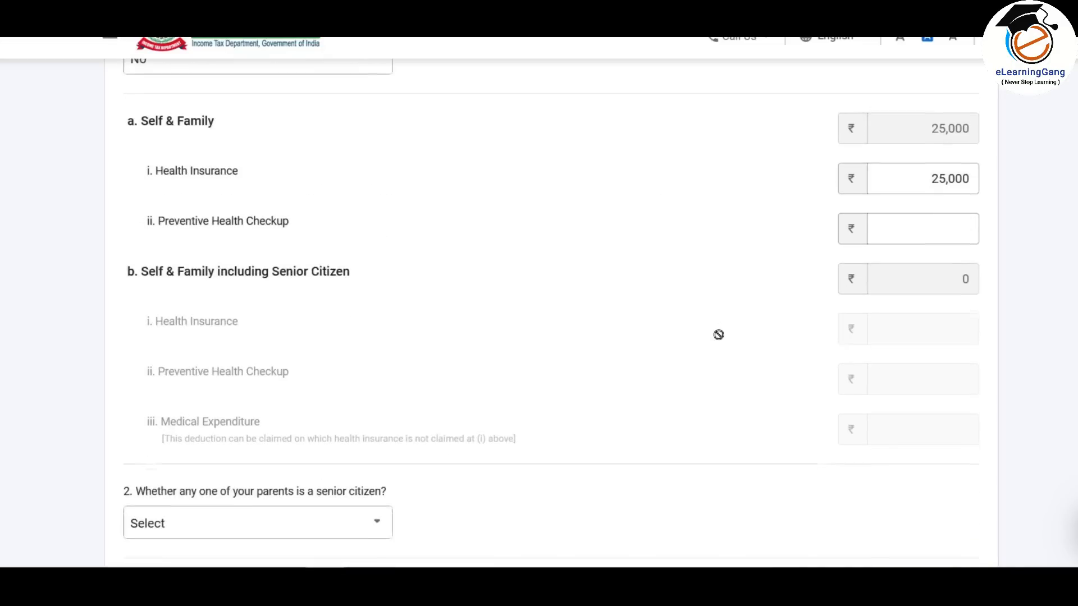
scroll(719, 337, "down", 2)
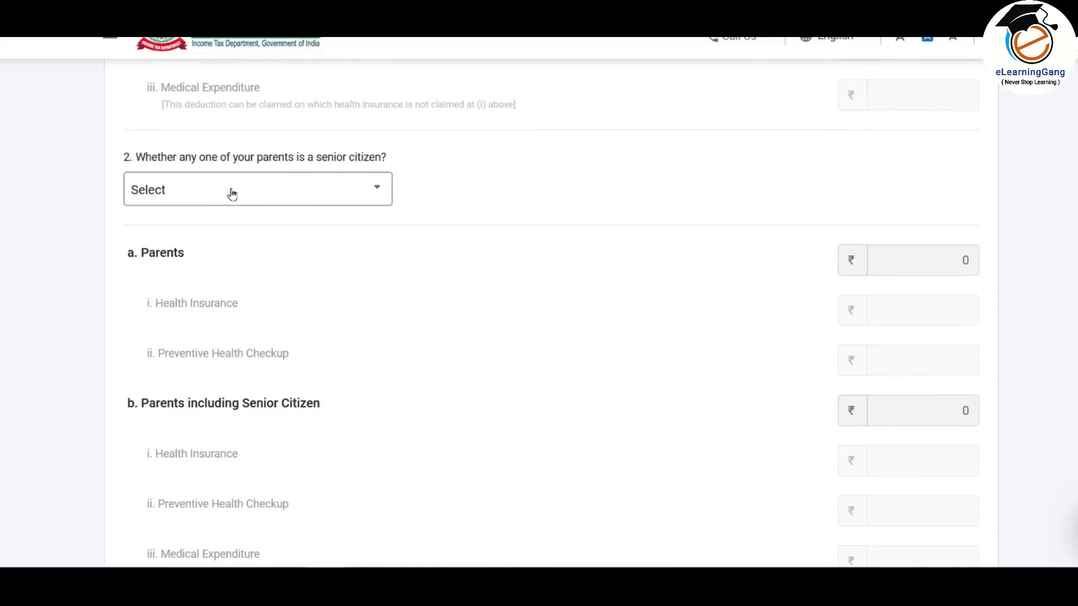
left_click(371, 198)
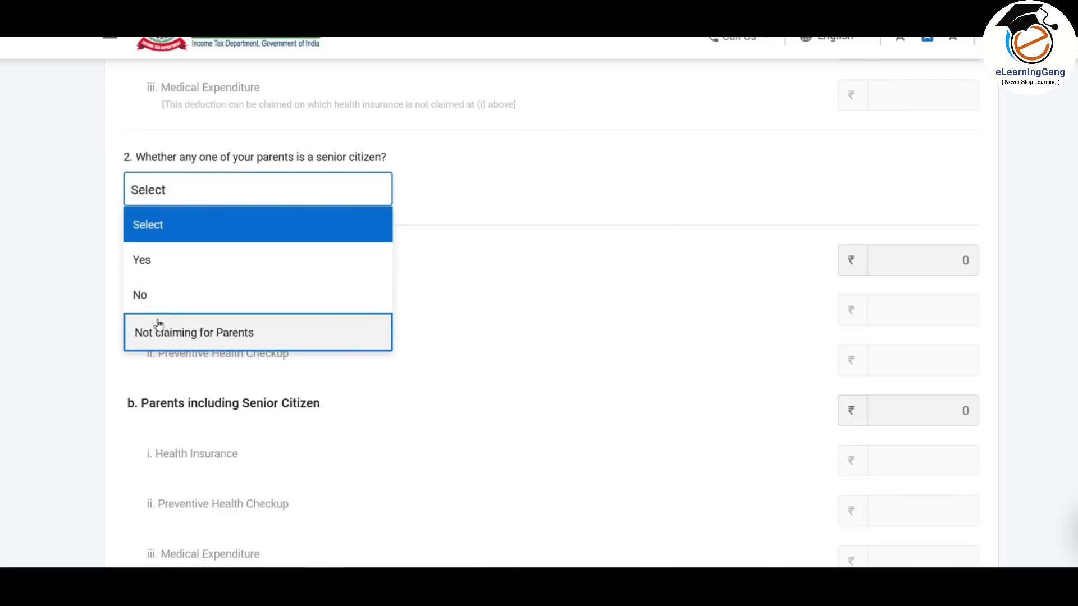
left_click(160, 262)
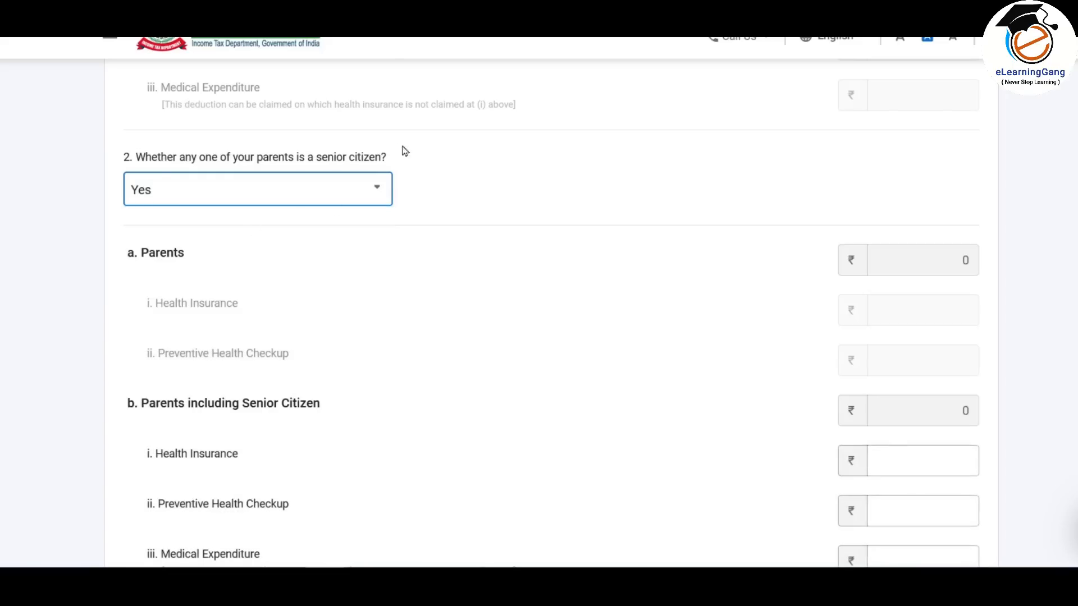
scroll(418, 165, "down", 3)
scroll(428, 200, "down", 2)
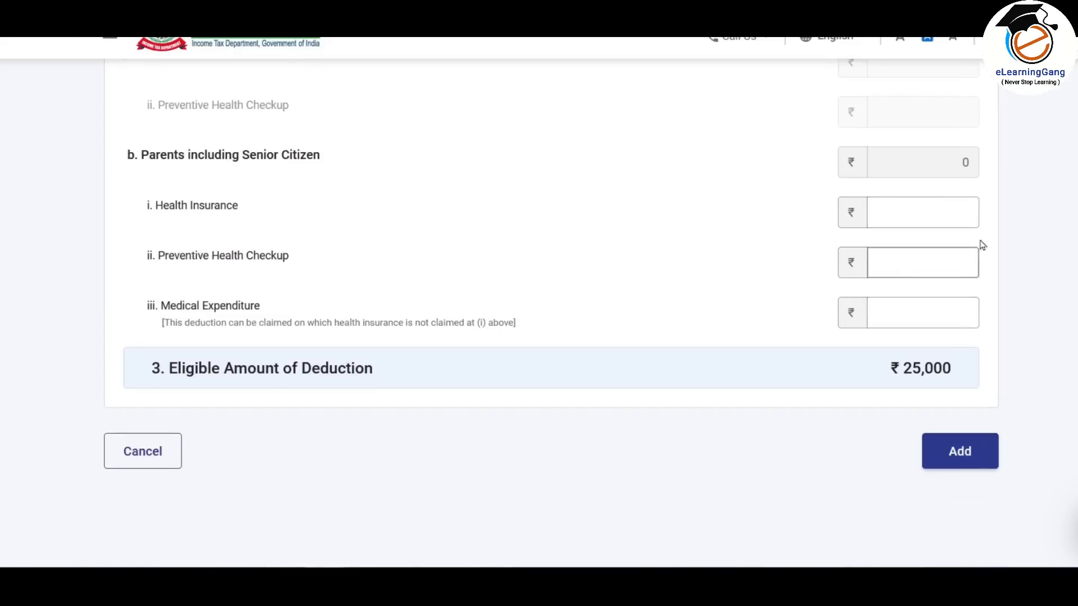
left_click(922, 310)
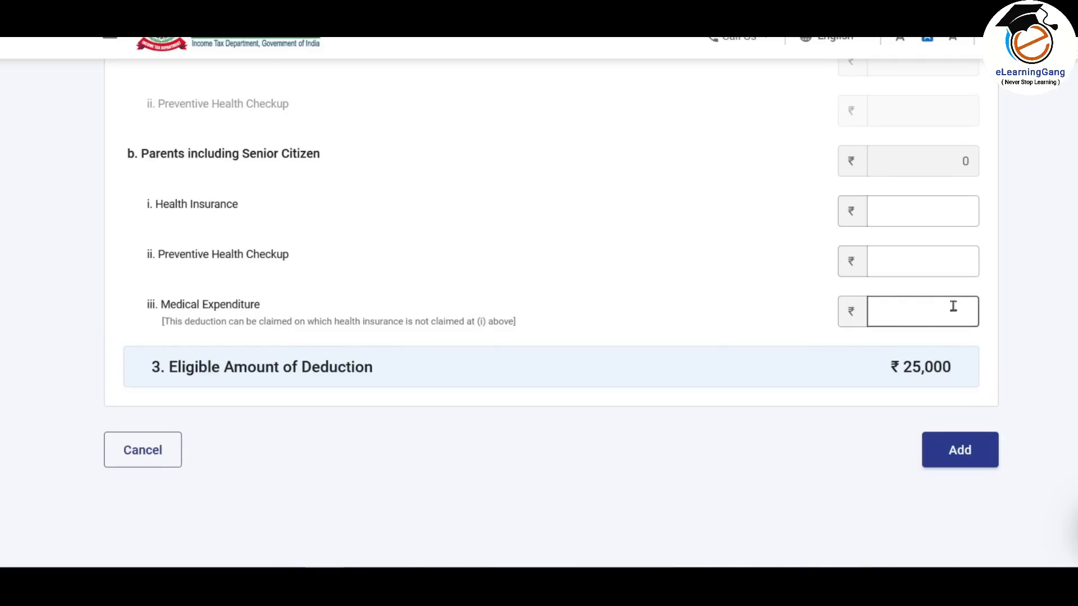
- Change parents to 'Not claiming for Parents' and add the ₹25,000 80D claim
scroll(608, 308, "up", 3)
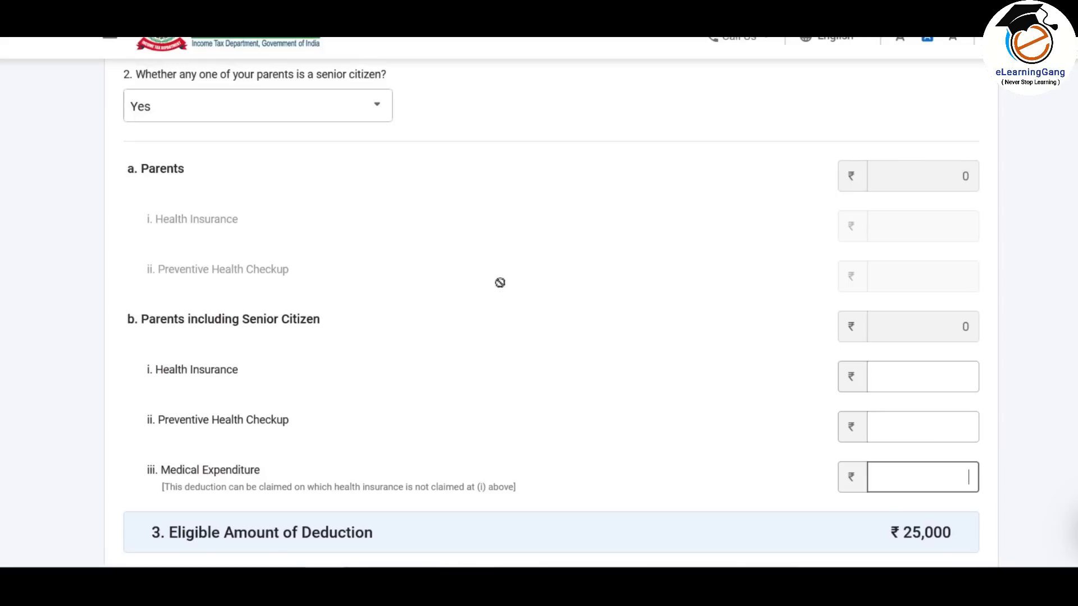
left_click(349, 106)
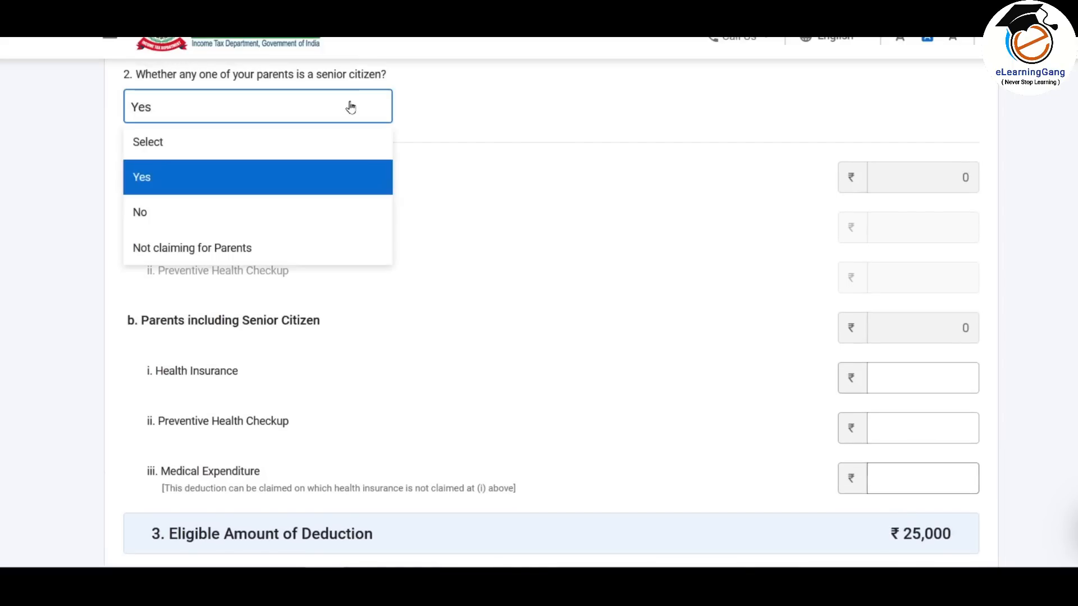
left_click(281, 257)
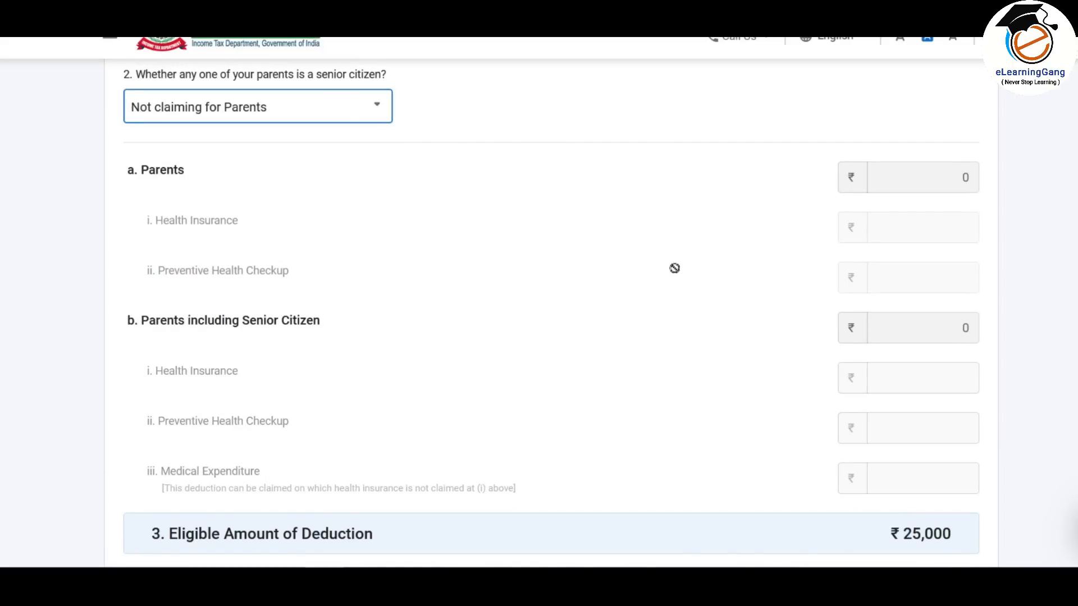
scroll(718, 300, "down", 3)
scroll(716, 303, "up", 12)
scroll(719, 305, "down", 10)
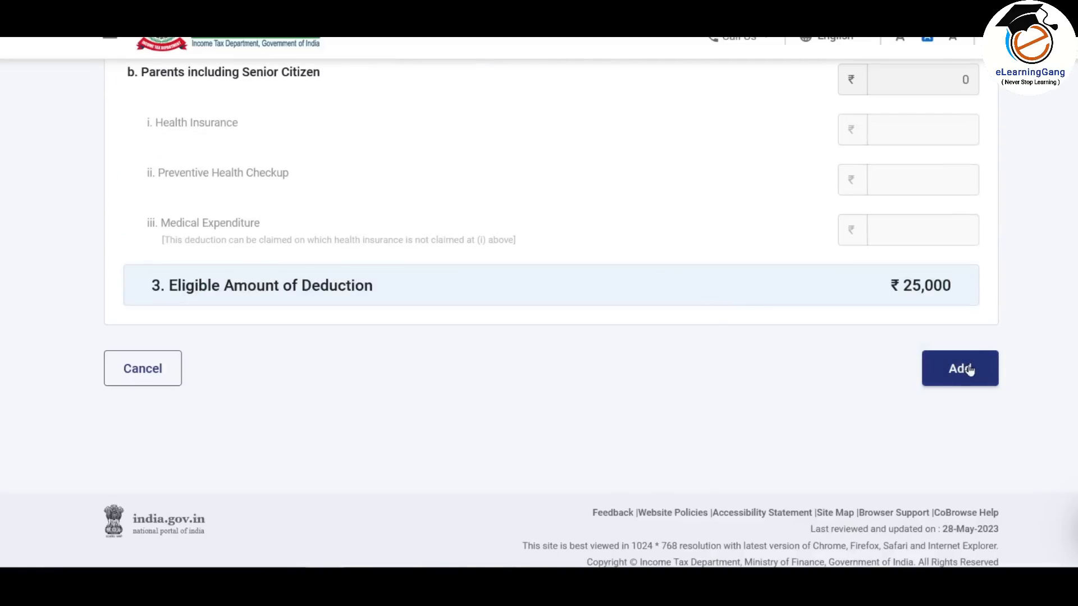
left_click(969, 370)
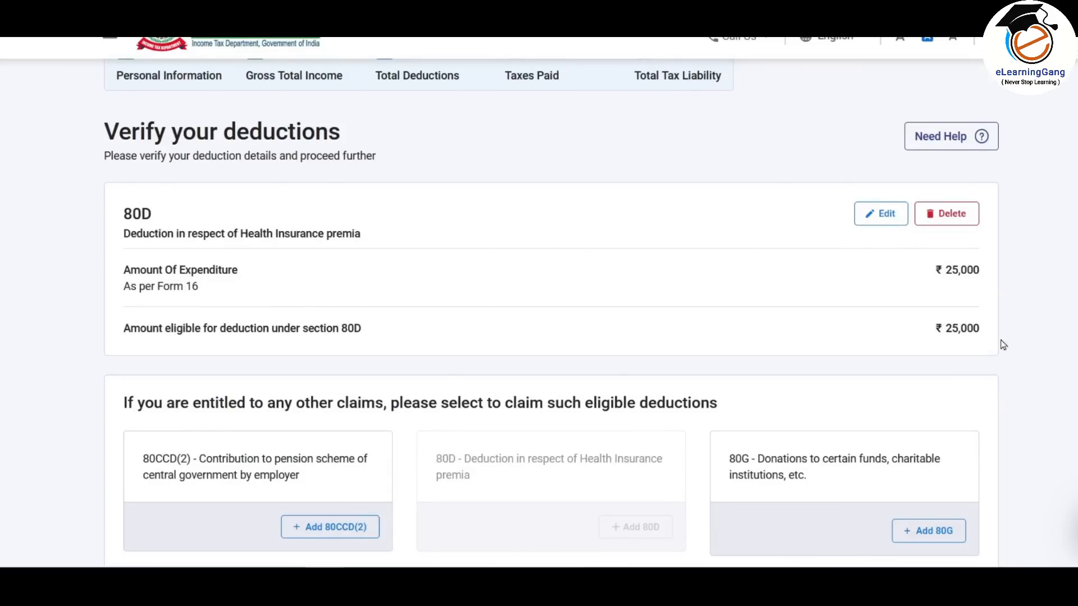
- Enter ₹1,120 savings bank interest in the Add 80TTA Deduction form
scroll(686, 247, "down", 5)
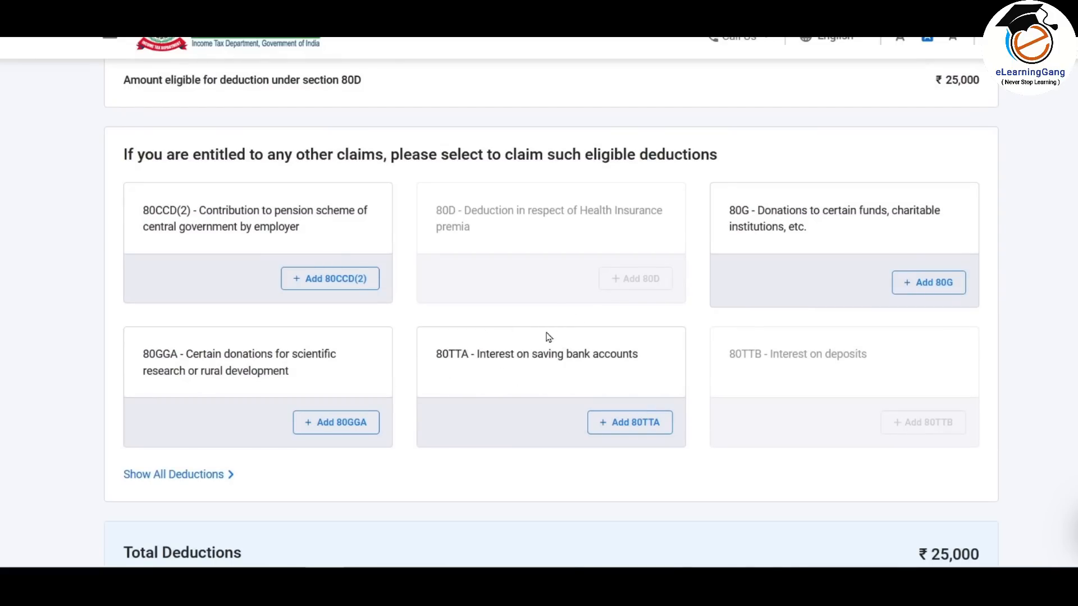
left_click(631, 422)
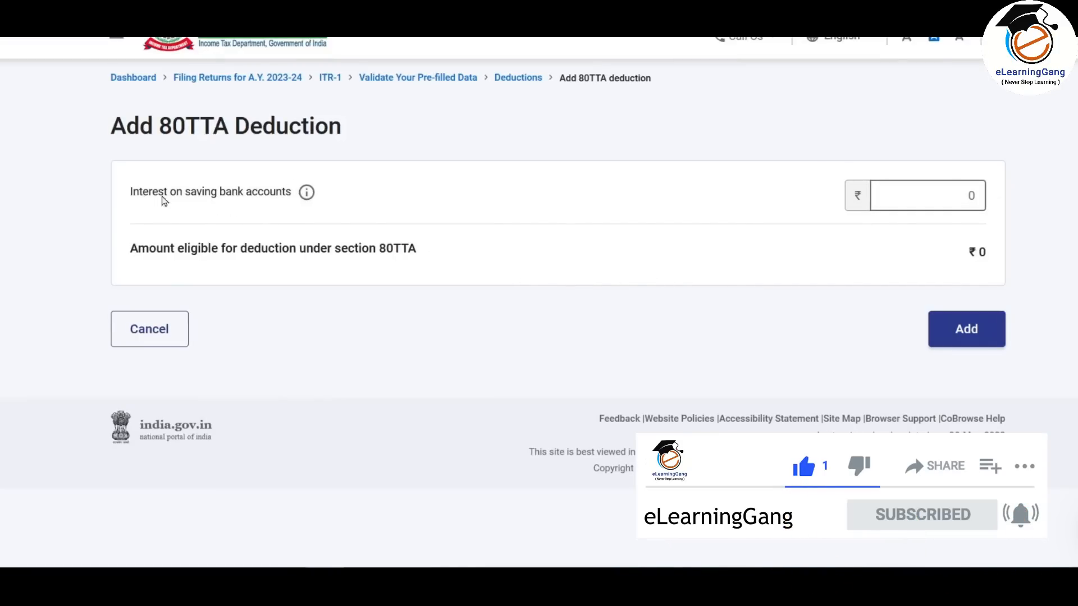
left_click(967, 197)
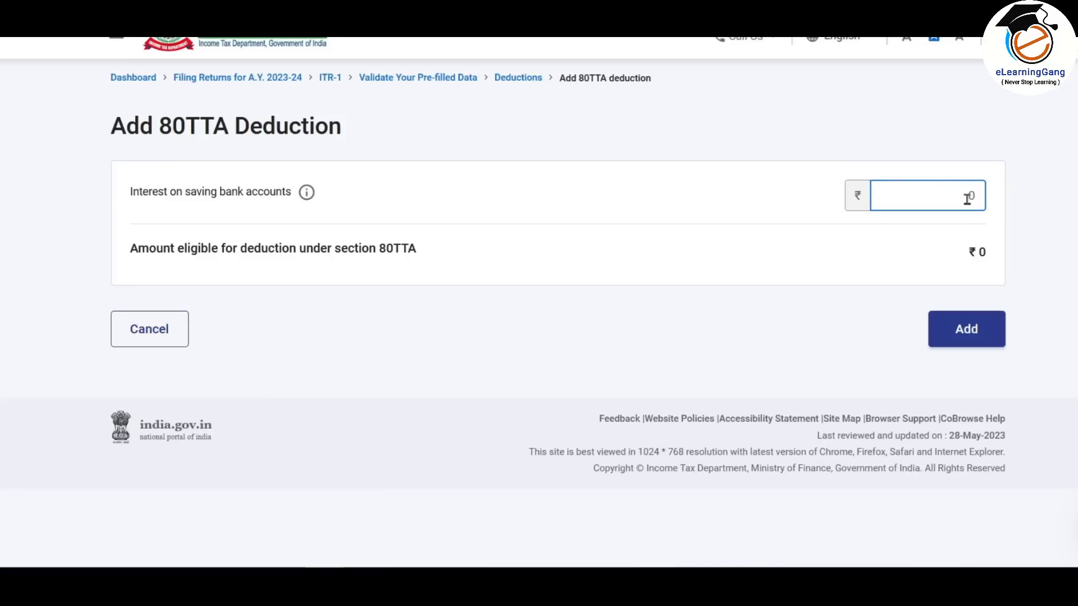
type("1,120")
left_click(1036, 187)
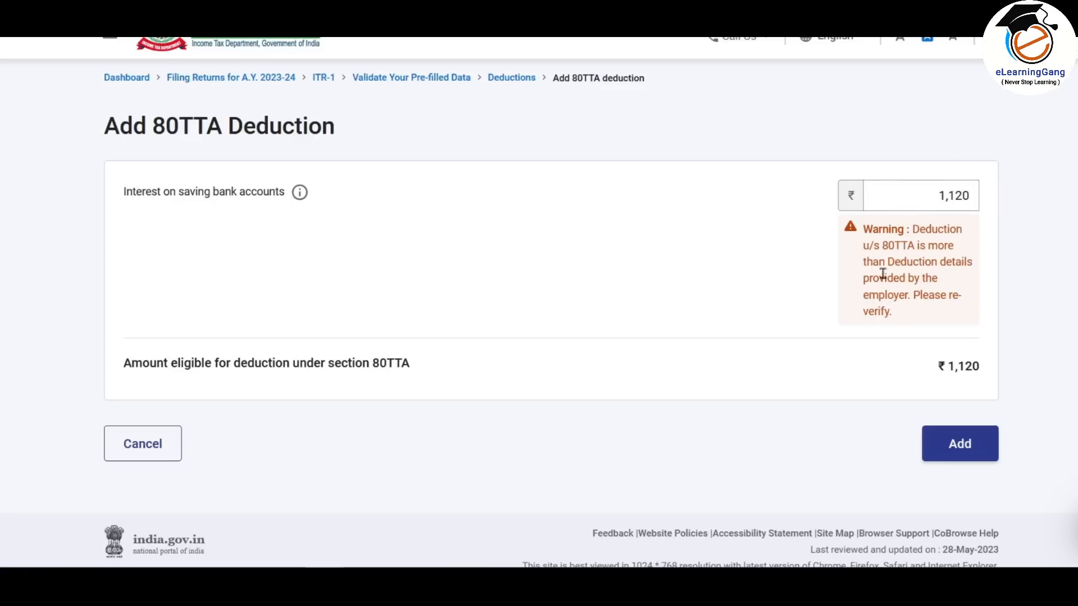
- Save the ₹1,120 80TTA claim, raising Total Deductions to ₹26,120
left_click(959, 443)
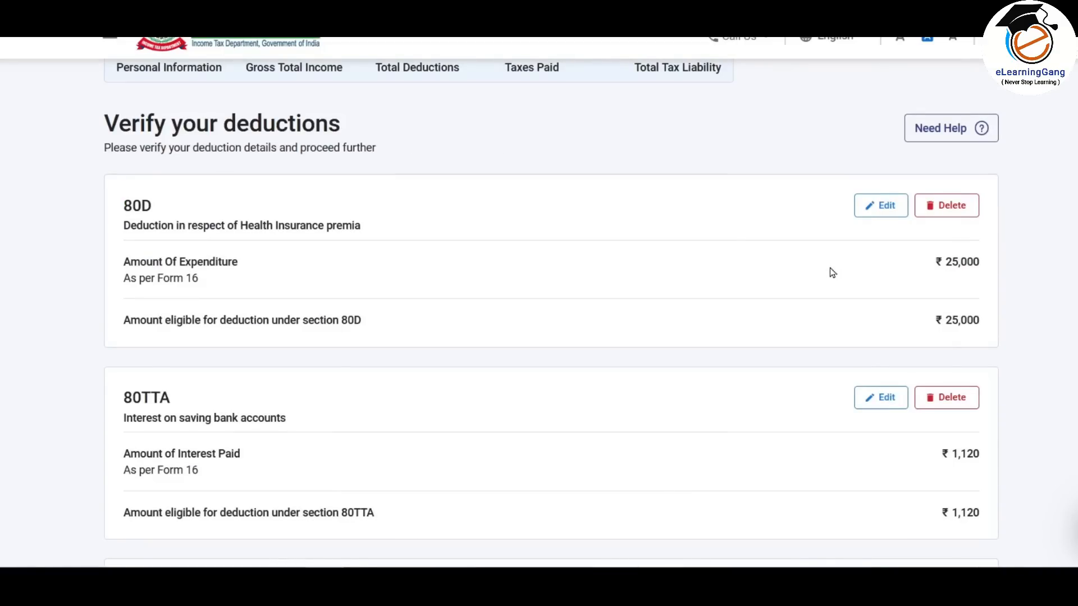
scroll(832, 273, "down", 2)
scroll(787, 232, "down", 4)
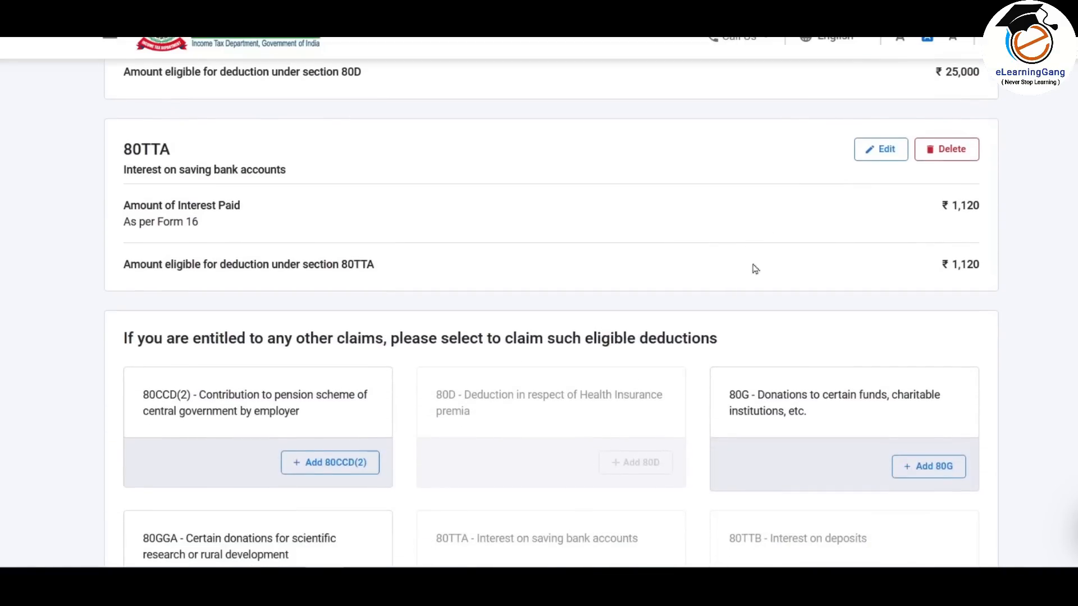
scroll(908, 213, "down", 4)
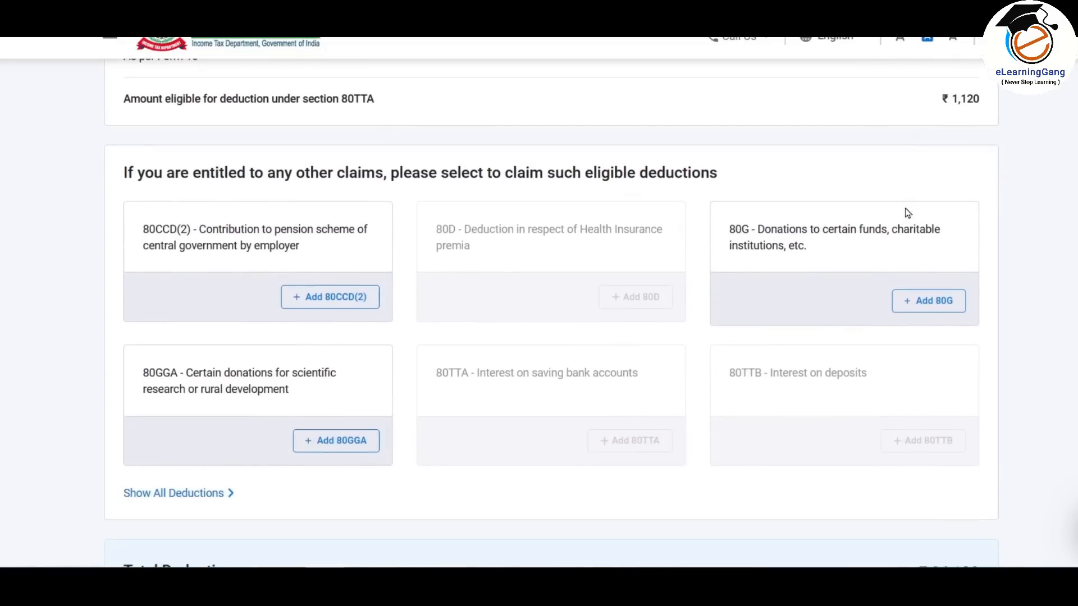
scroll(844, 355, "down", 2)
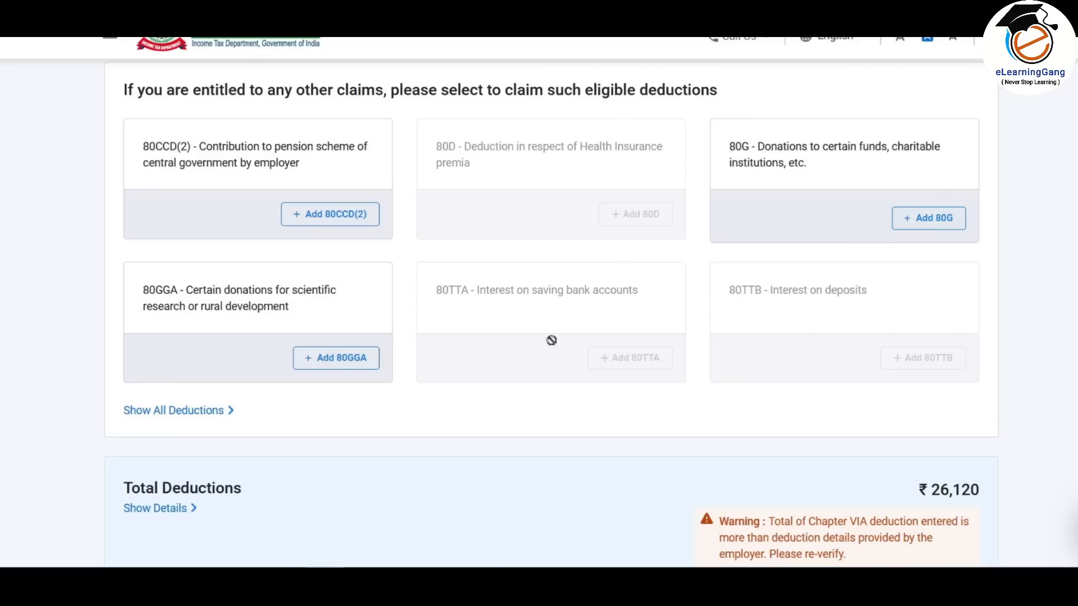
- Check the Excel deduction sheet, then expand Show All Deductions
left_click(326, 581)
scroll(578, 398, "up", 8)
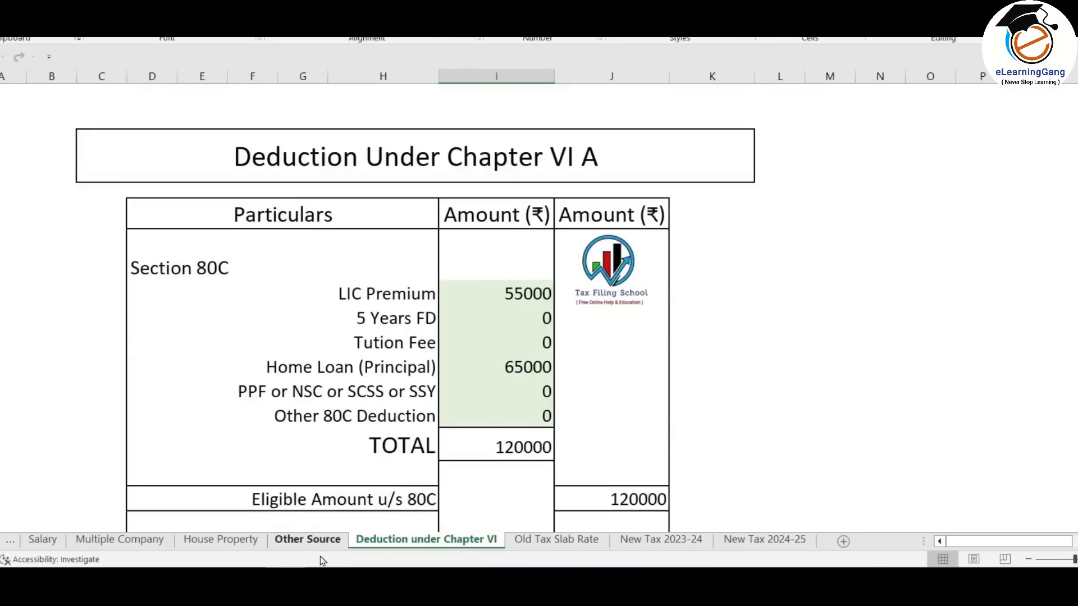
left_click(314, 581)
scroll(595, 333, "up", 3)
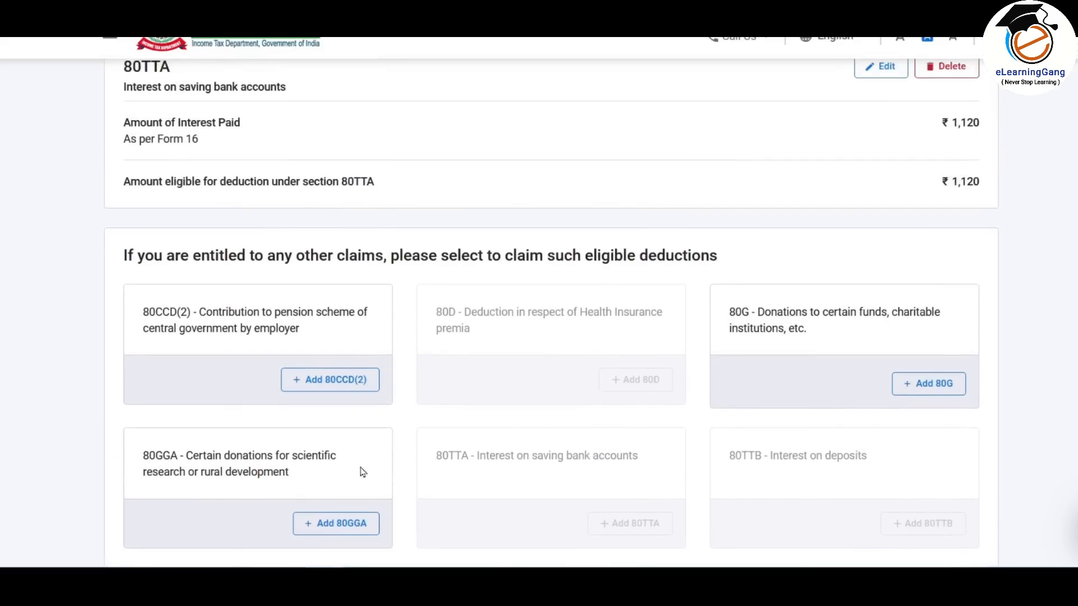
scroll(493, 400, "down", 3)
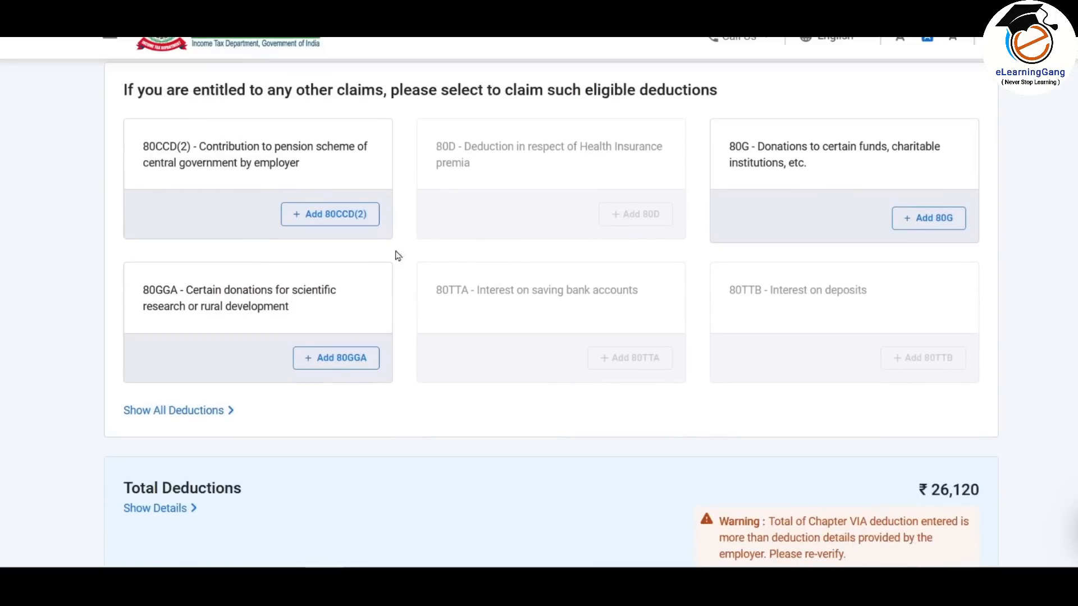
scroll(575, 264, "down", 2)
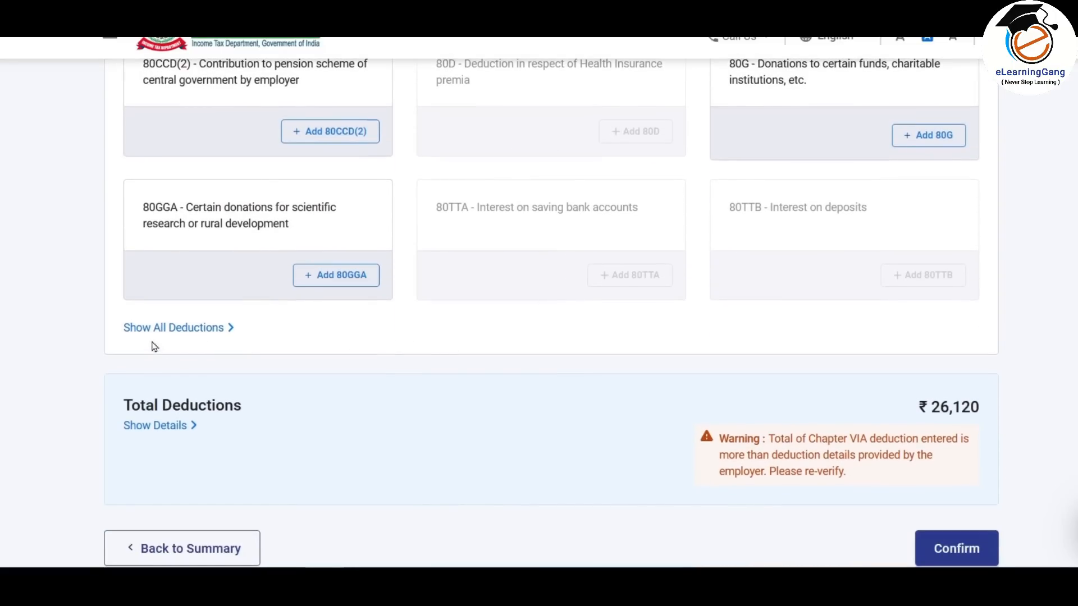
left_click(211, 331)
scroll(484, 270, "down", 3)
- Select the 80C deduction and open its amount form
scroll(213, 230, "down", 3)
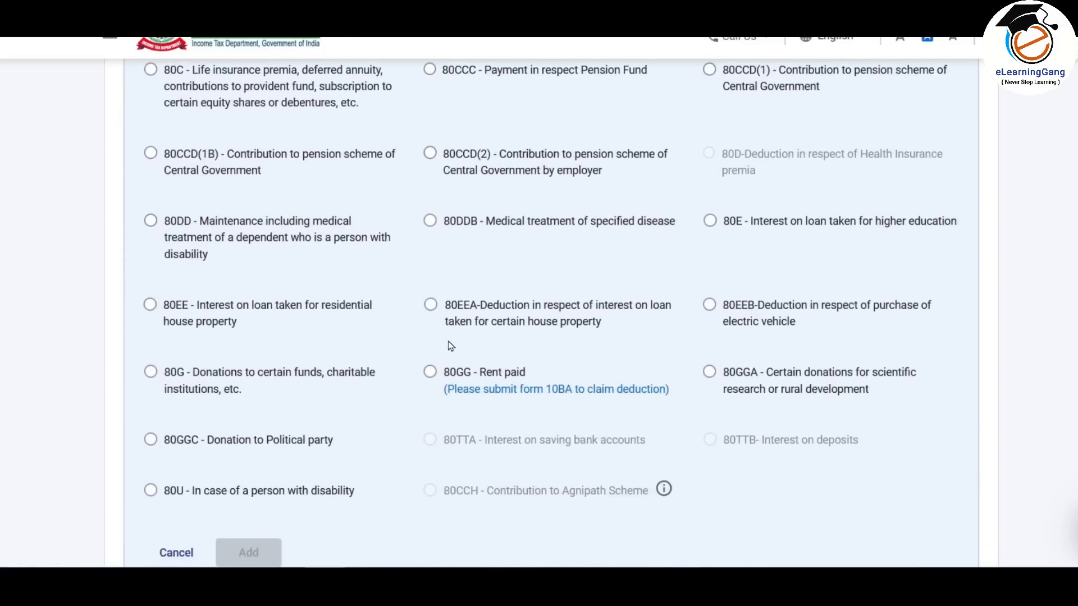
scroll(444, 280, "up", 2)
scroll(449, 252, "down", 2)
scroll(503, 277, "down", 1)
scroll(157, 234, "up", 4)
left_click(150, 237)
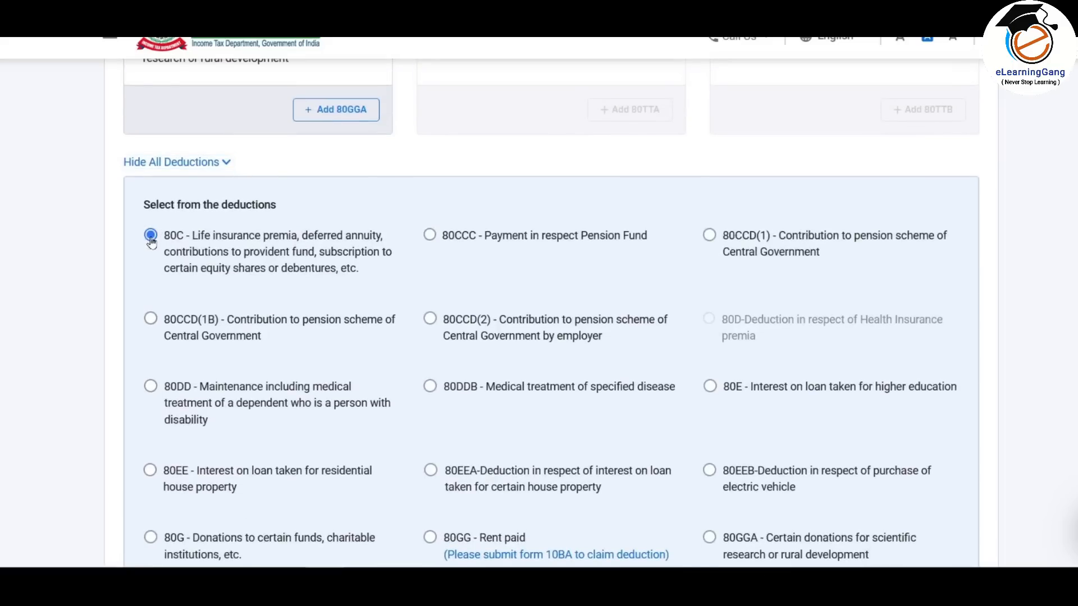
scroll(444, 225, "down", 8)
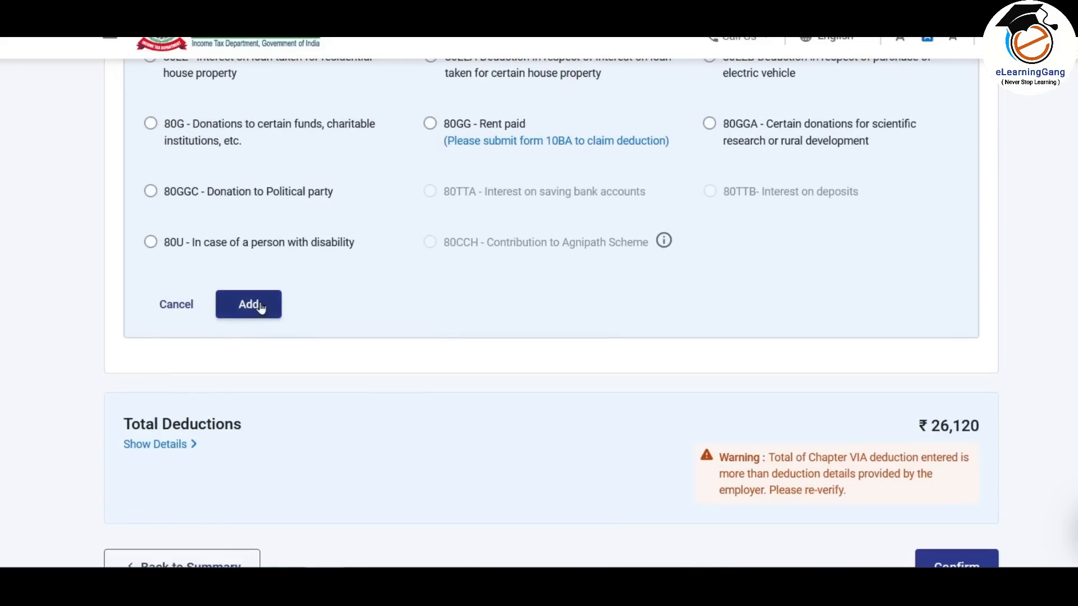
left_click(249, 304)
left_click(926, 190)
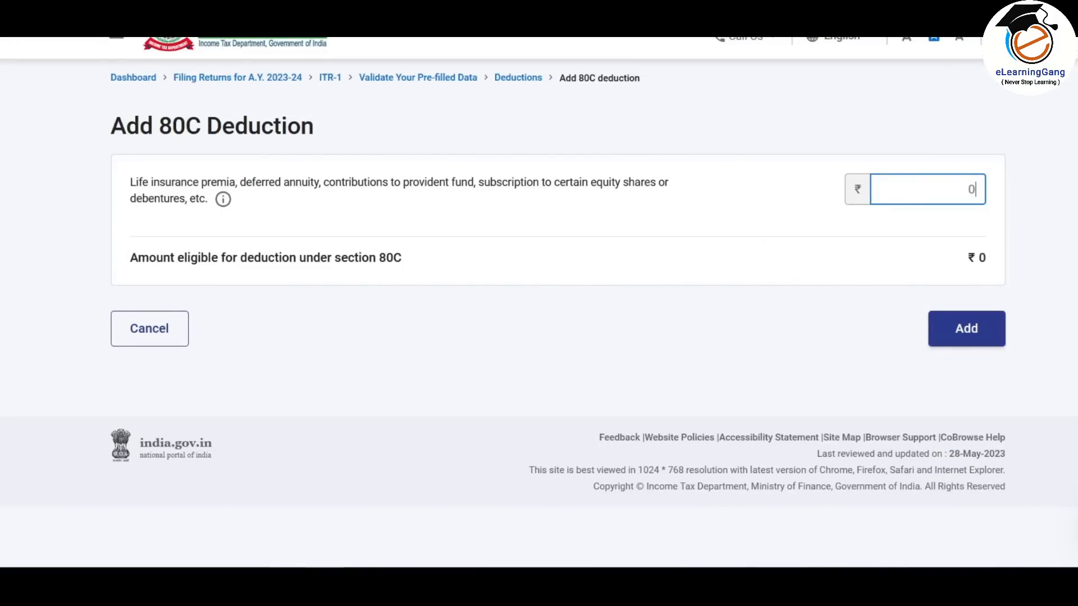
- Enter ₹1,20,000 for 80C (LIC premium 55,000 plus home loan principal 65,000) and save it
key("alt+Tab")
left_click(520, 291)
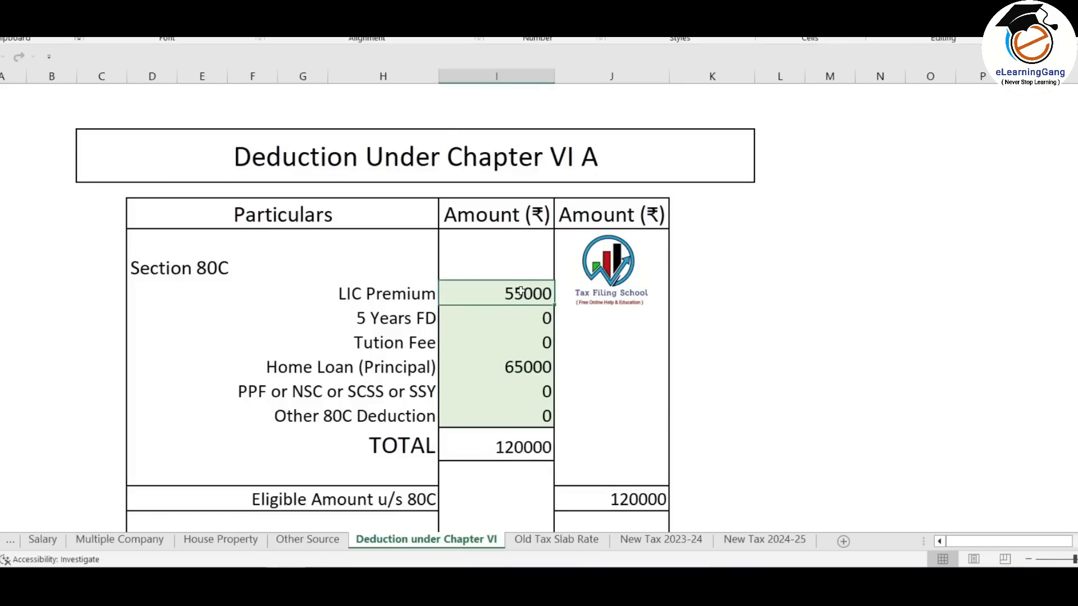
left_click(524, 368)
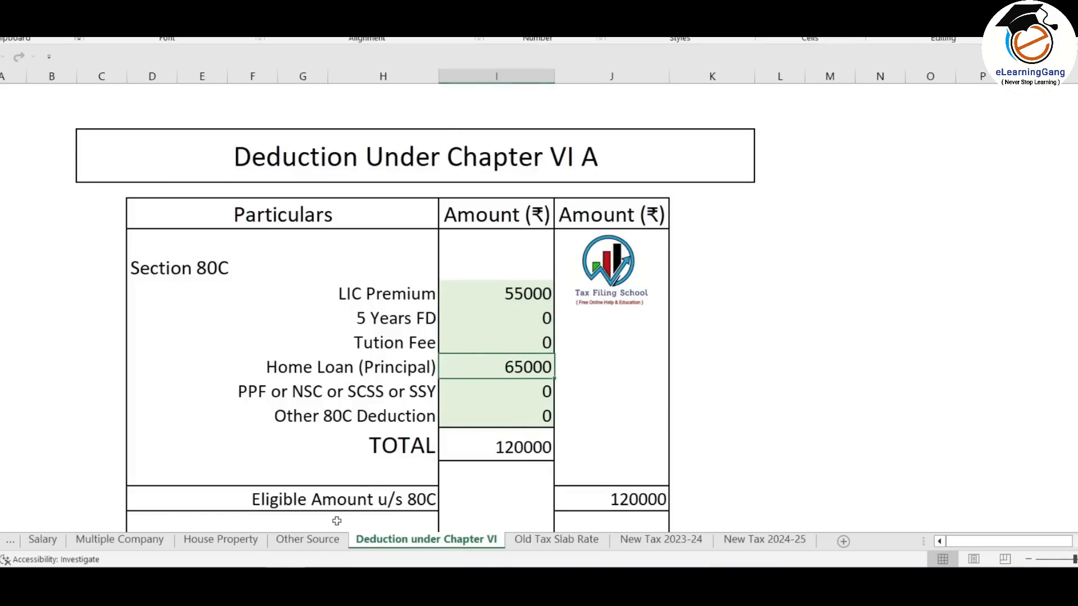
key("alt+Tab")
type("120000")
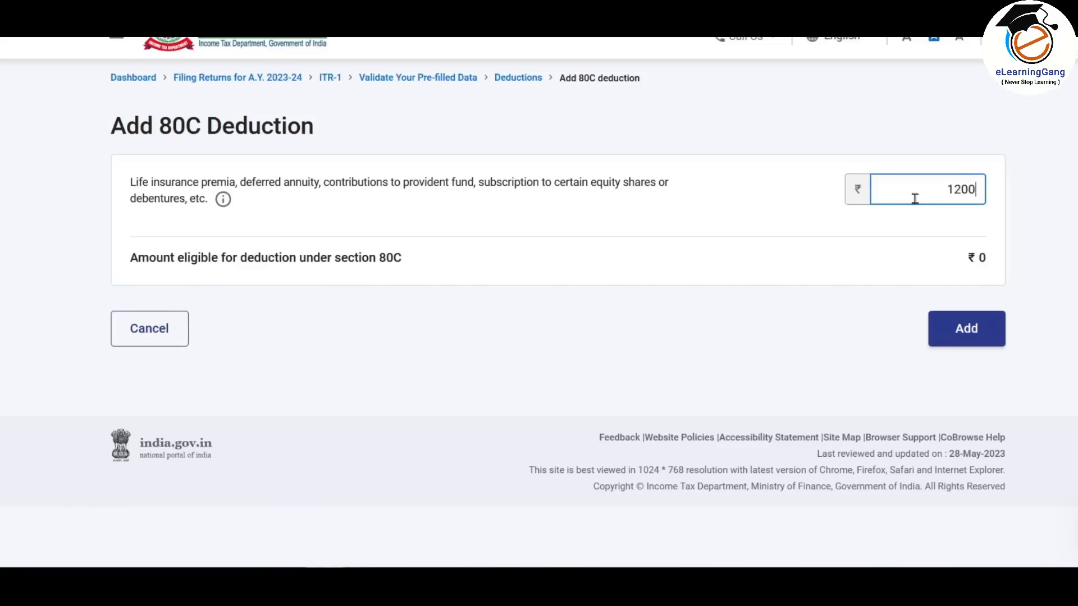
left_click(978, 331)
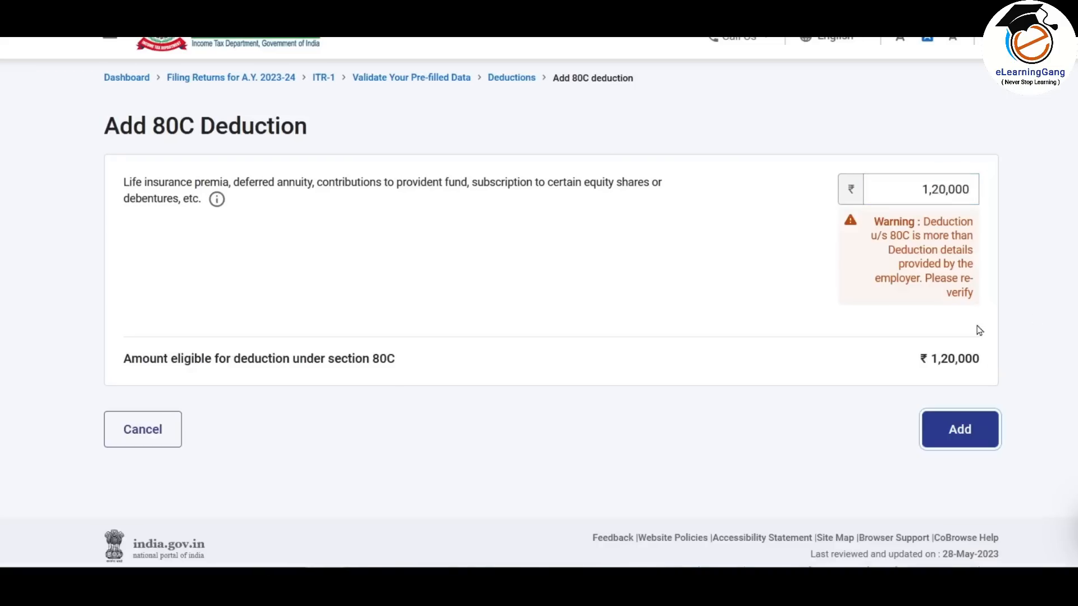
left_click(967, 433)
scroll(787, 193, "down", 3)
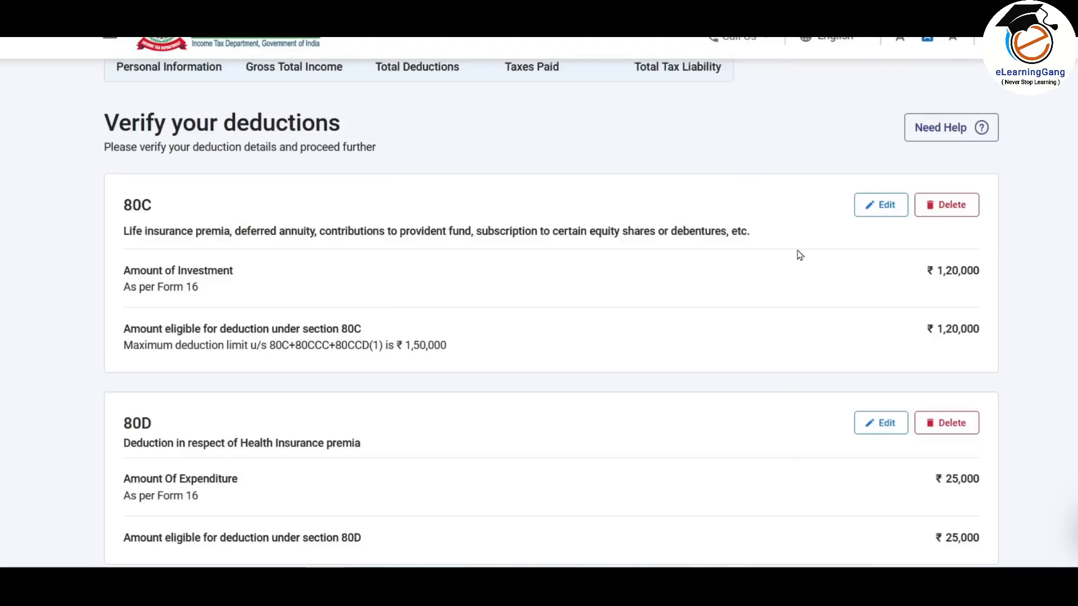
- Expand Show All Deductions again on the deductions page
scroll(786, 249, "down", 2)
scroll(685, 180, "down", 4)
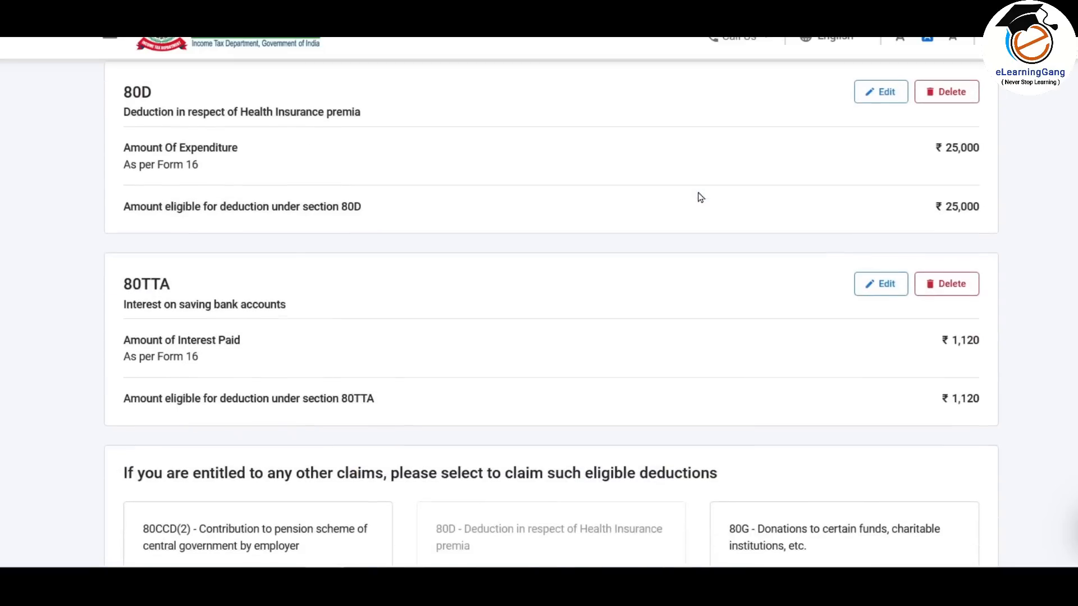
scroll(771, 256, "down", 5)
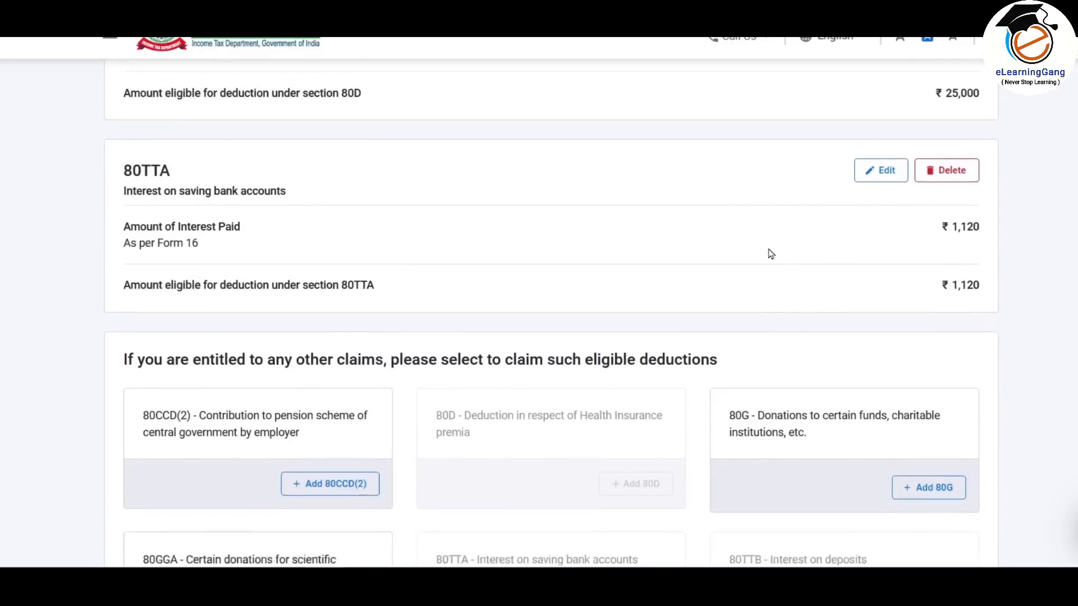
scroll(770, 243, "down", 3)
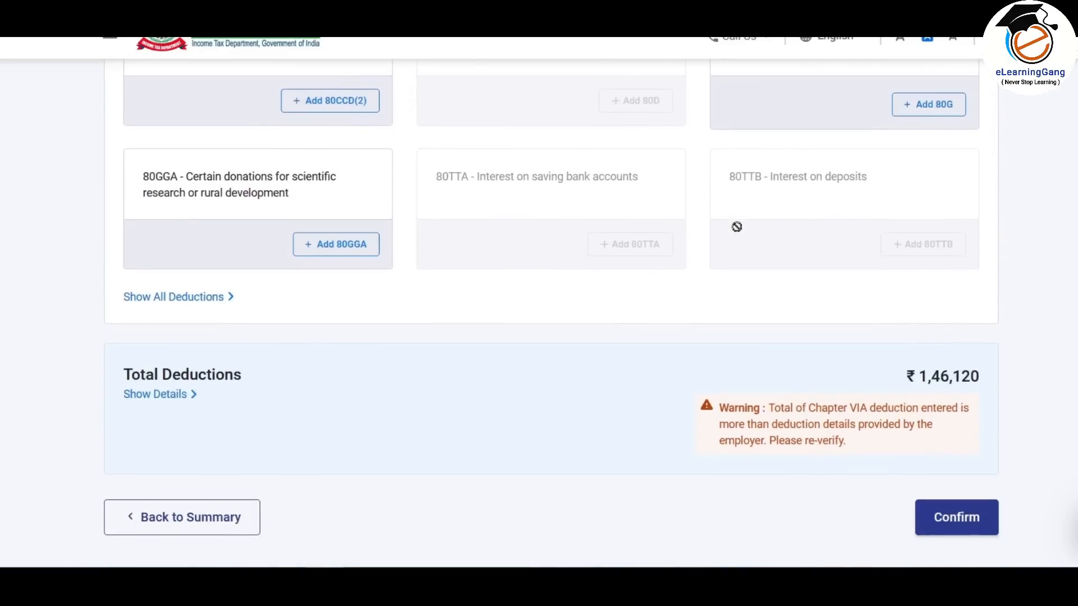
scroll(561, 230, "up", 2)
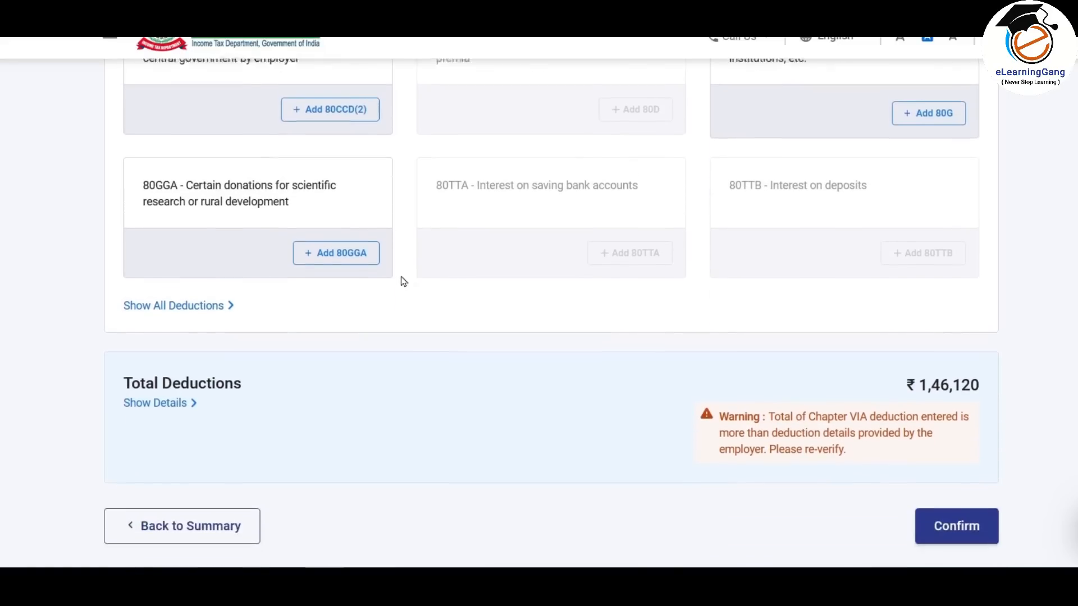
scroll(399, 281, "down", 2)
left_click(218, 297)
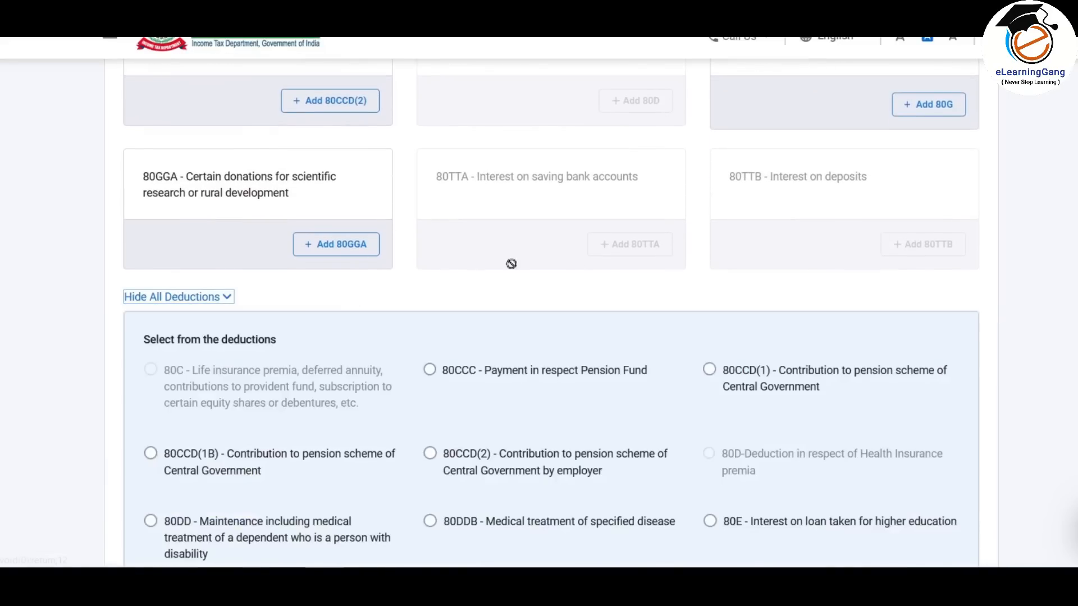
- Check the ₹1,46,120 Total Deductions and highlight the exceeding-employer-figures warning
scroll(538, 256, "down", 3)
scroll(540, 256, "down", 3)
scroll(541, 258, "up", 15)
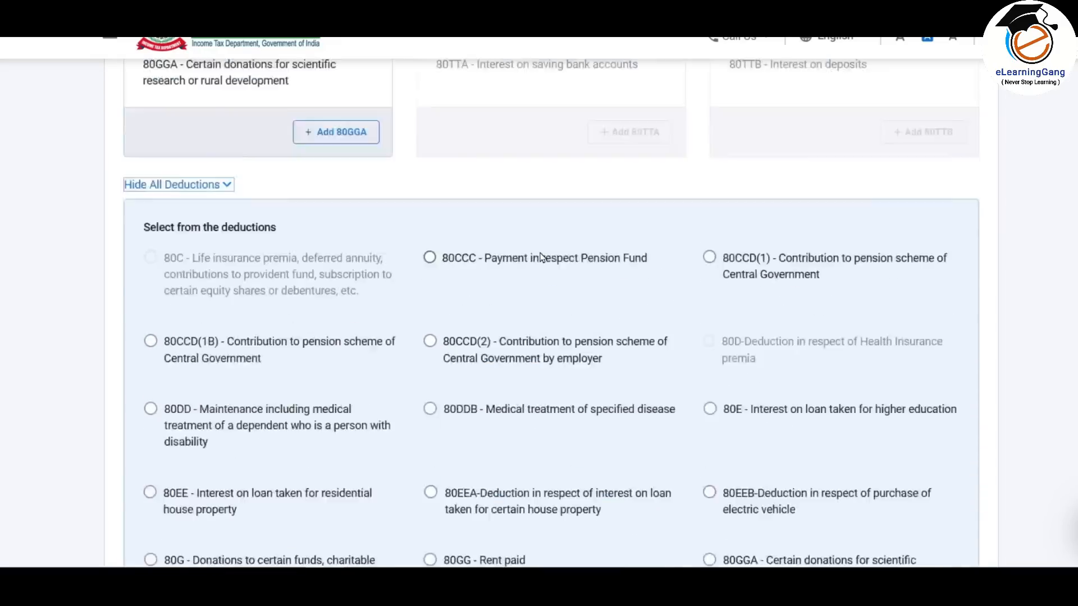
scroll(541, 254, "down", 7)
scroll(541, 254, "down", 14)
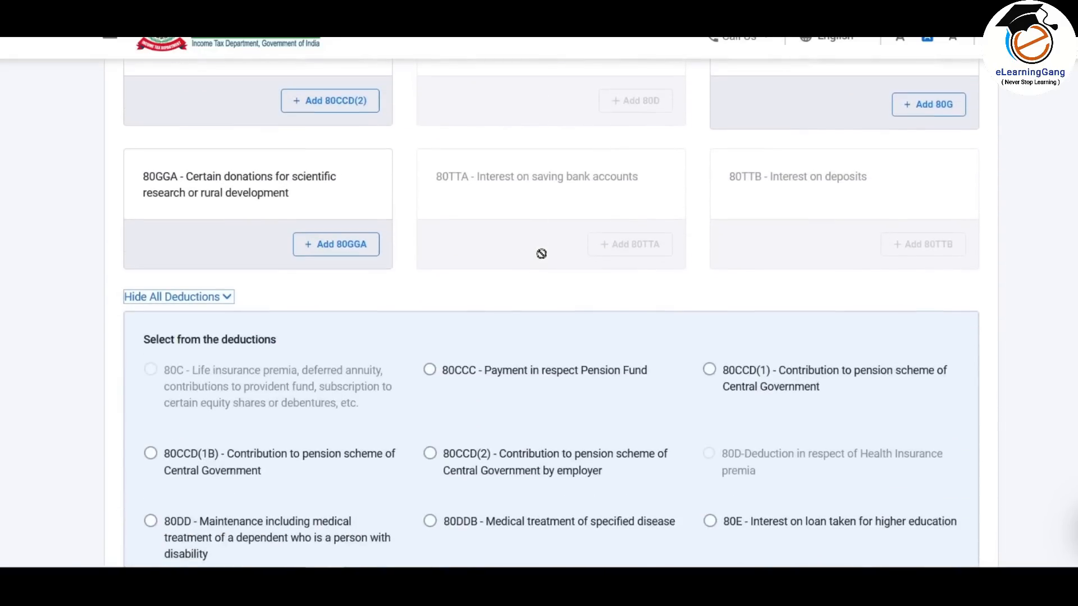
scroll(548, 262, "down", 2)
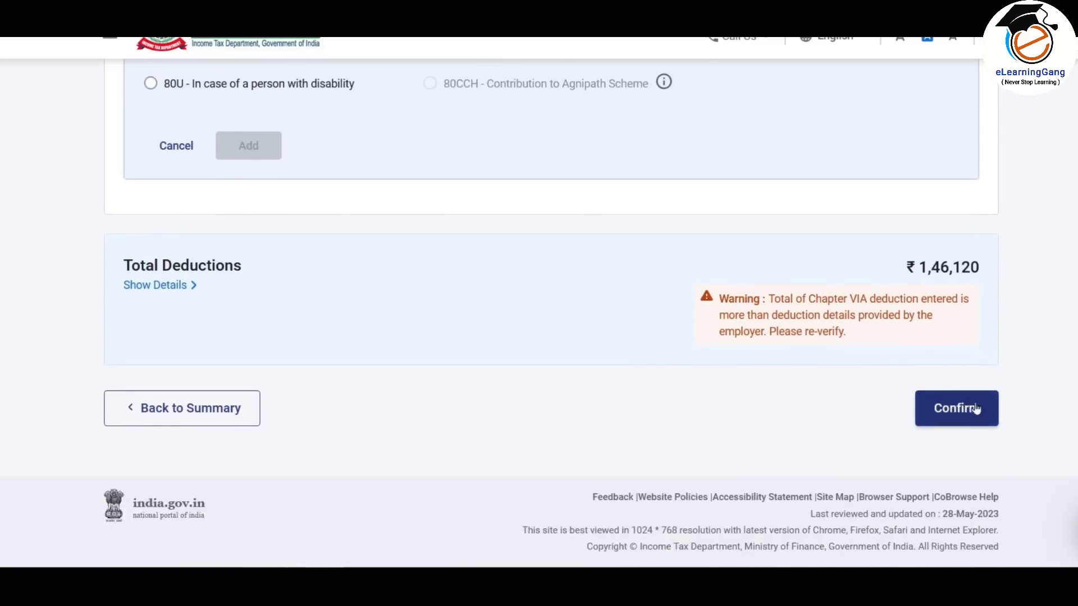
left_click_drag(718, 298, 871, 342)
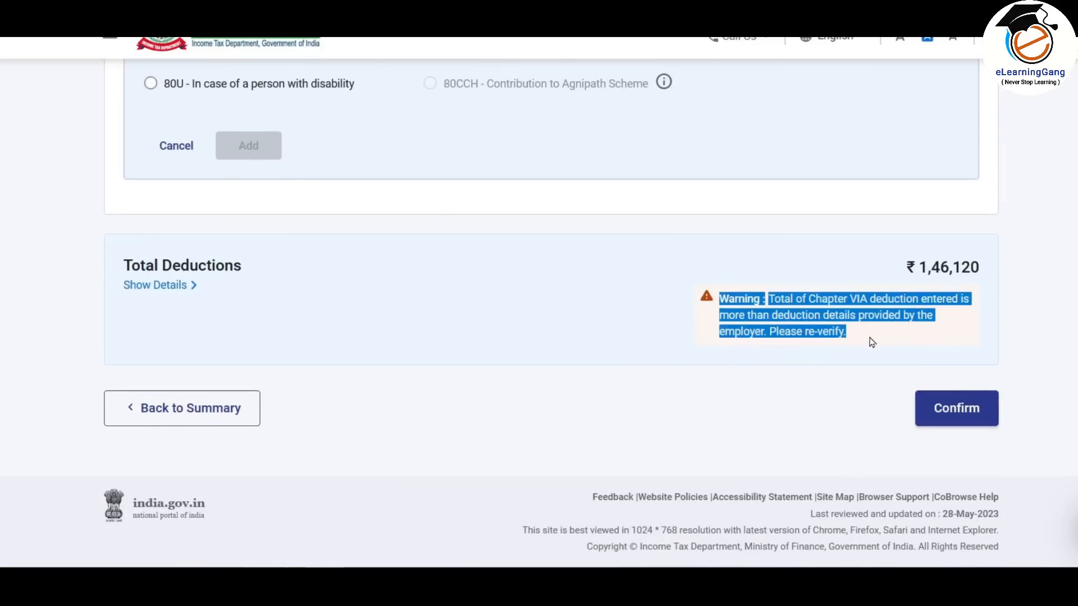
left_click(820, 328)
left_click_drag(850, 332, 718, 298)
- Confirm the ₹1,46,120 deductions and open the Tax Paid details from Return Summary
left_click(970, 416)
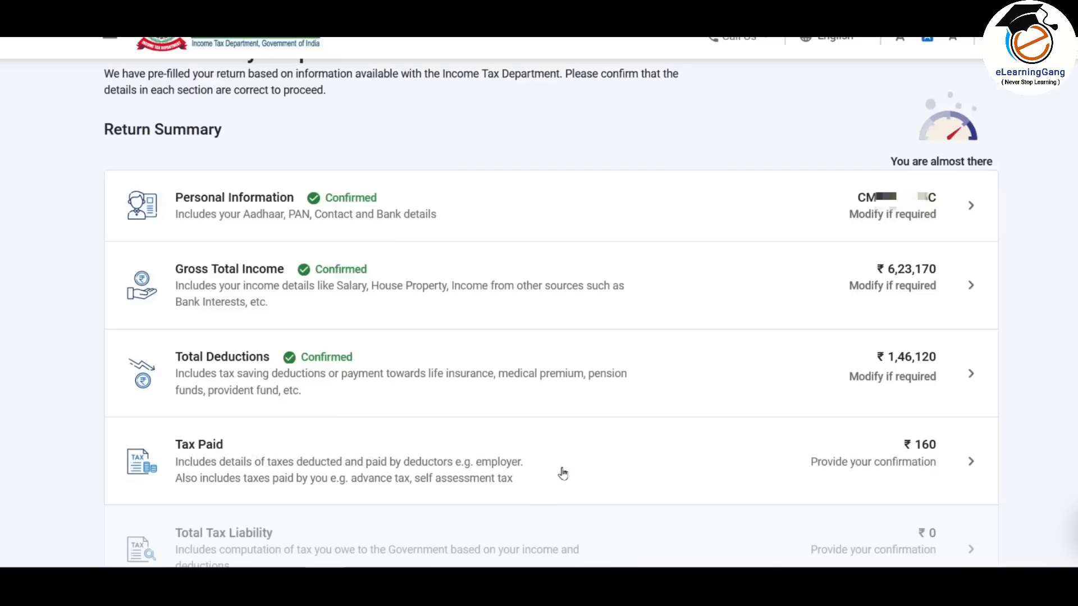
left_click(747, 463)
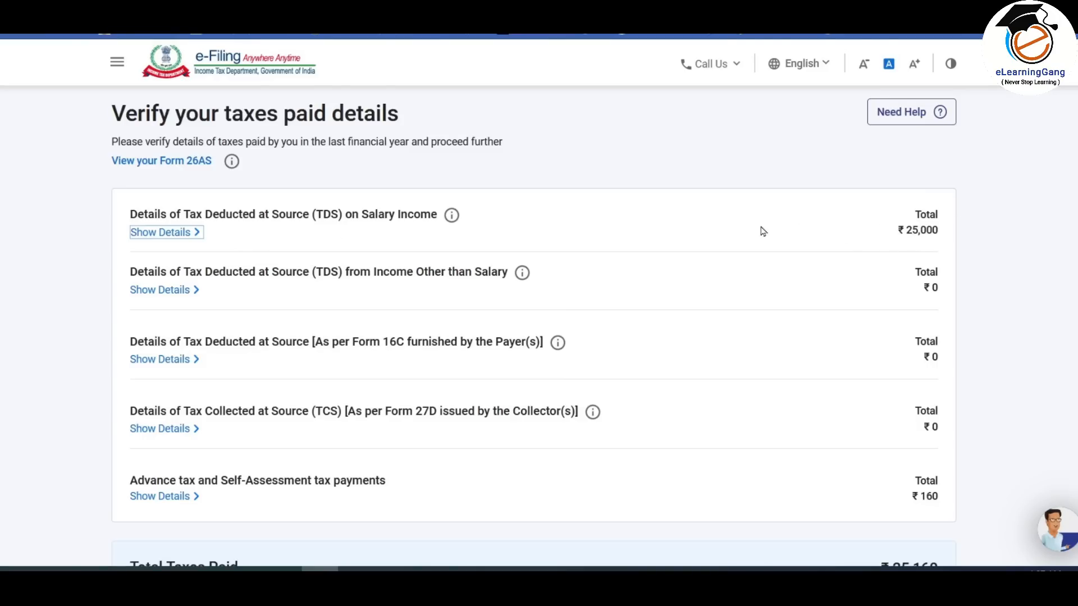
- Remove the existing salary TDS deductor, leaving ₹0, and start another deductor entry
scroll(763, 231, "down", 2)
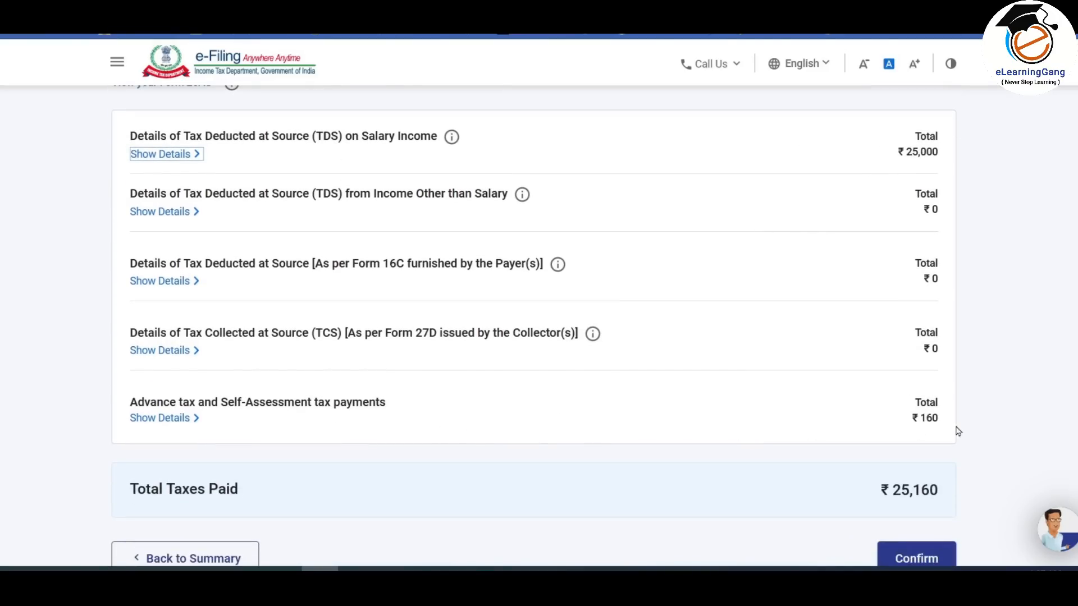
scroll(620, 414, "up", 1)
scroll(619, 414, "up", 1)
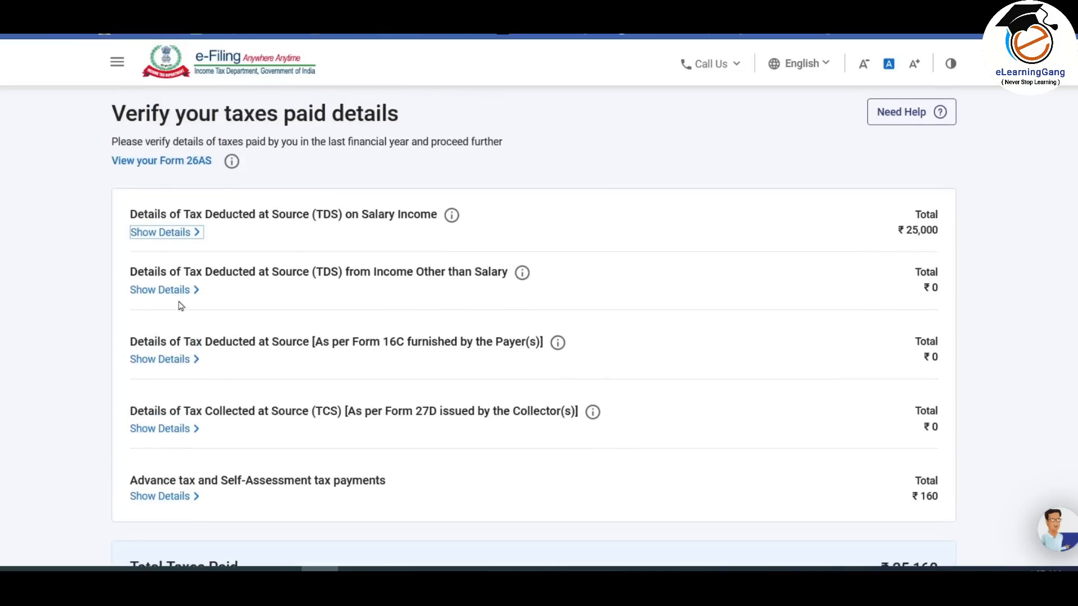
left_click(180, 235)
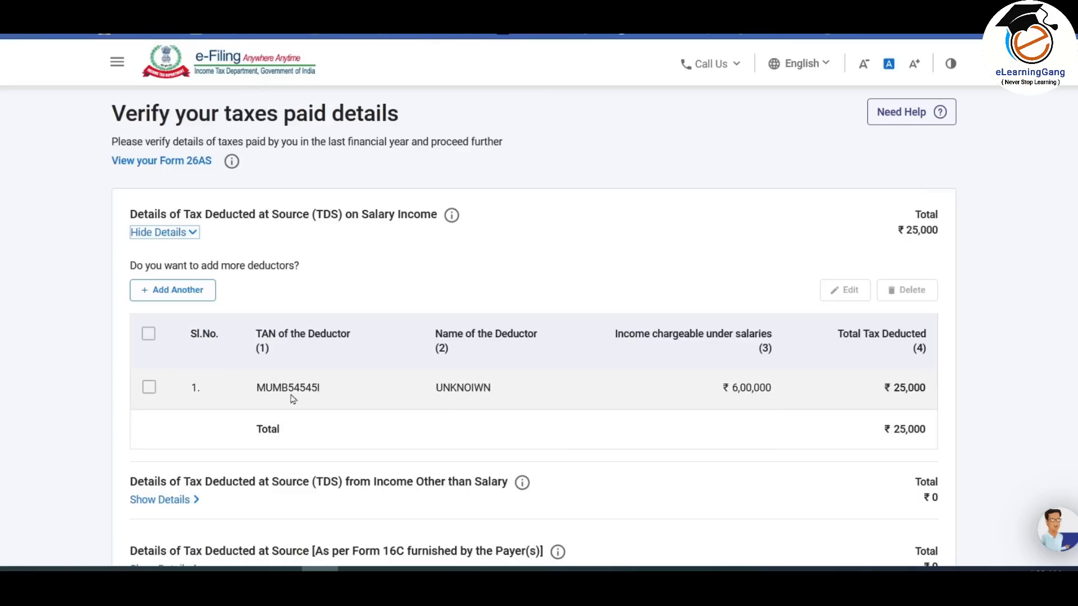
left_click(149, 389)
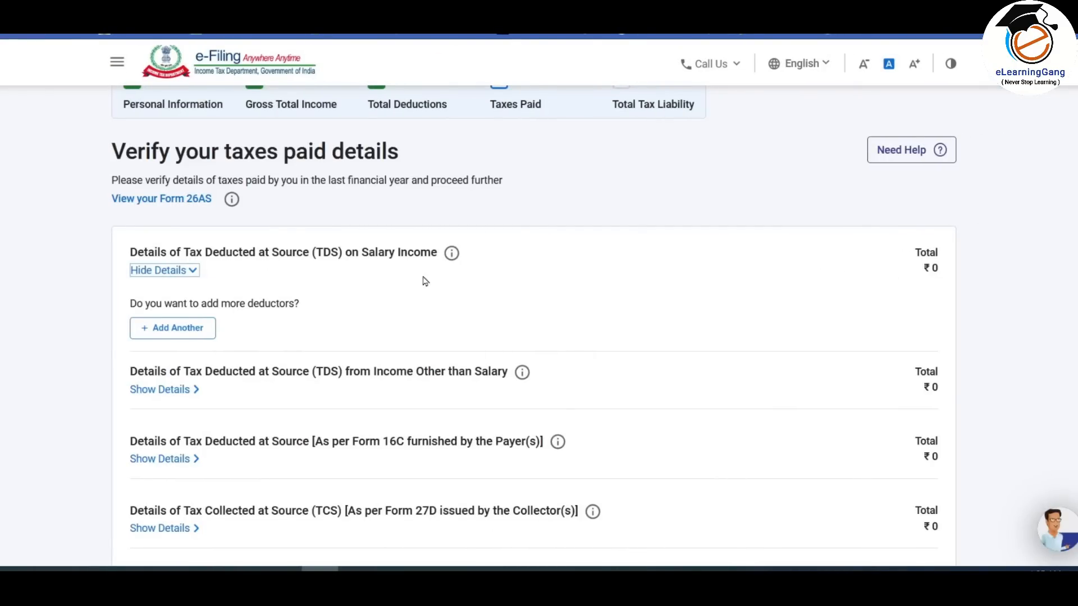
left_click(180, 331)
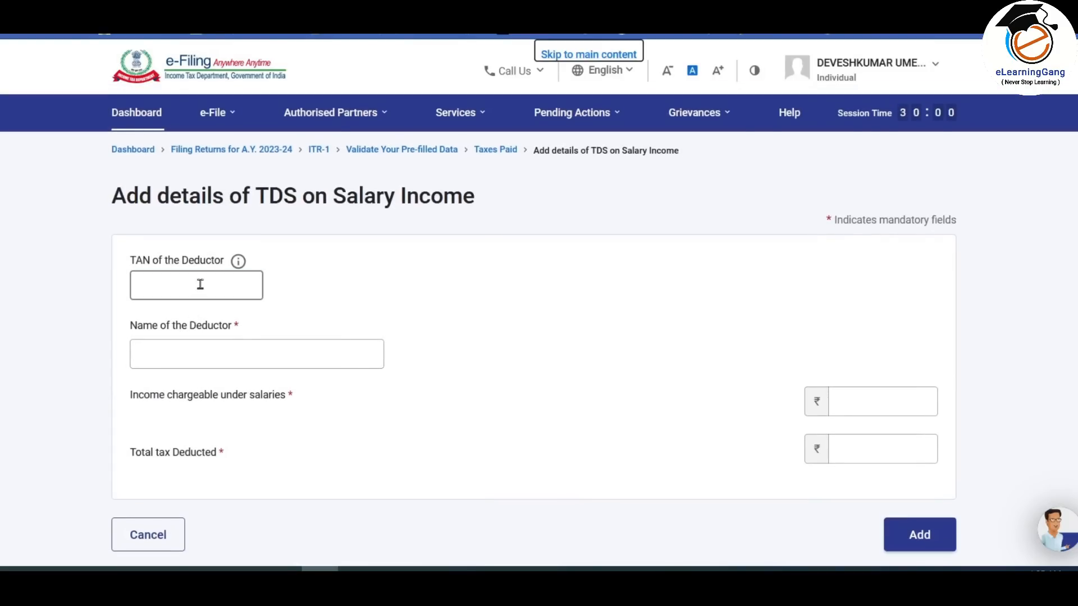
- Enter the deductor's TAN and the deductor name
left_click(200, 284)
left_click(176, 285)
left_click(240, 355)
type("UNKNOIWN")
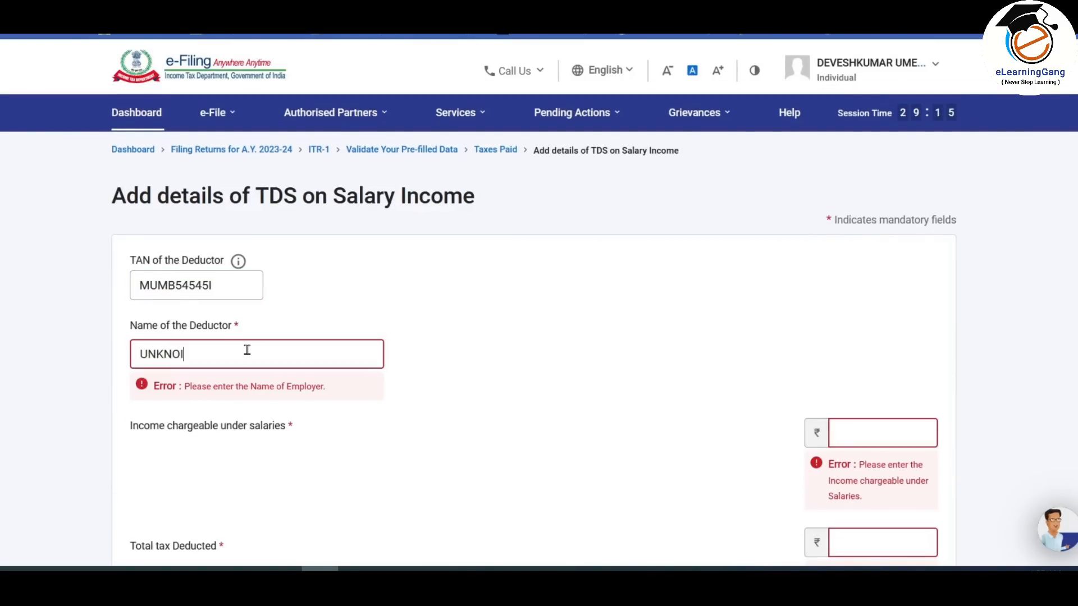
left_click(494, 335)
- Enter ₹6,00,000 salary income and ₹25,000 tax deducted, and add the entry
scroll(762, 529, "down", 3)
left_click(904, 227)
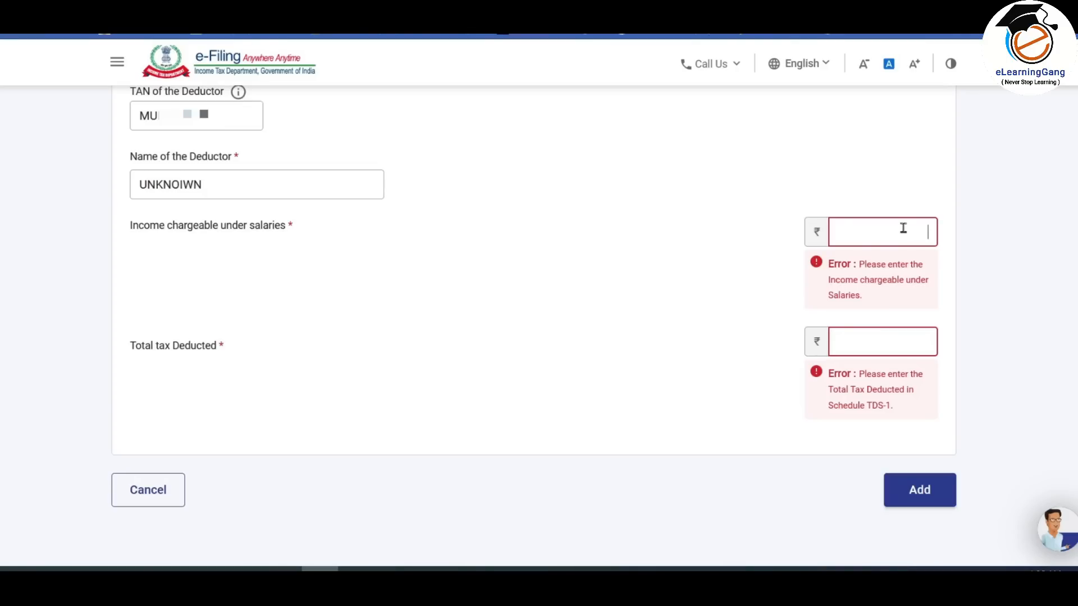
type("600000")
left_click(902, 345)
type("25000")
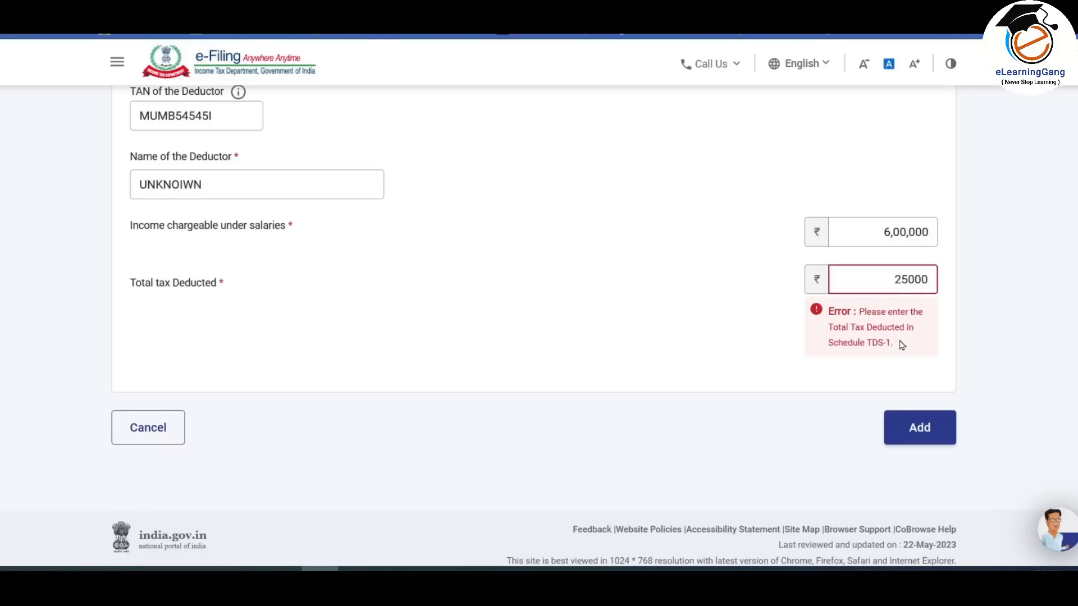
left_click(976, 318)
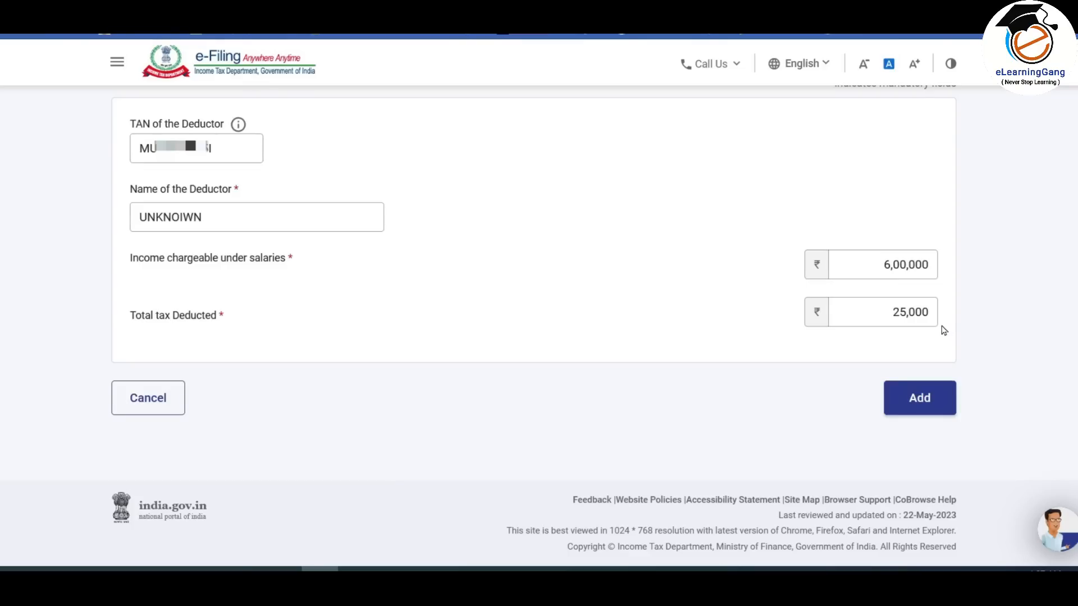
left_click(921, 401)
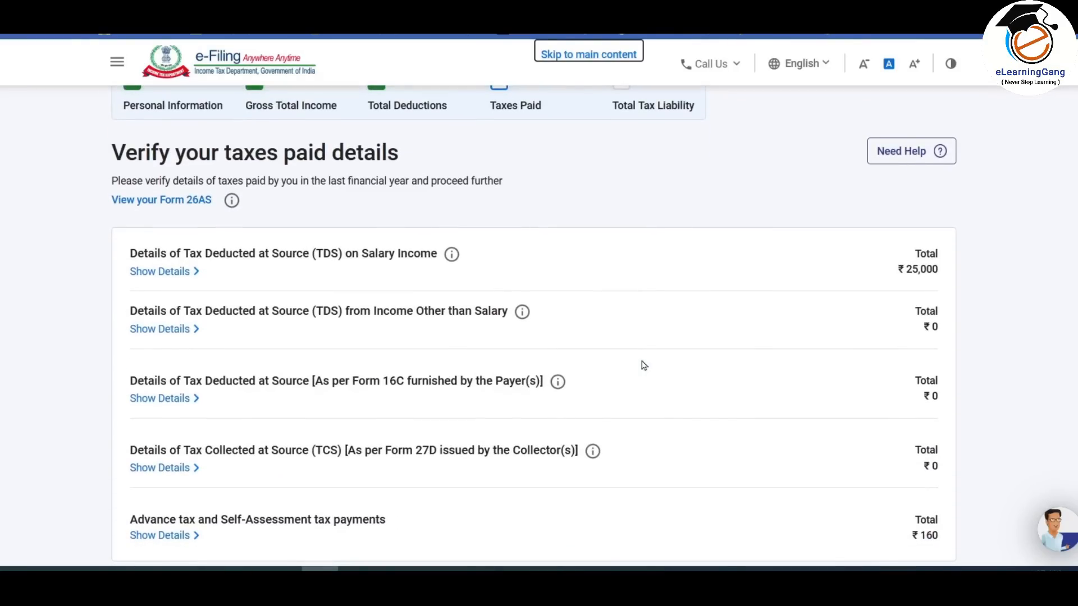
- Expand and collapse the salary and non-salary TDS details to review them
scroll(341, 302, "down", 2)
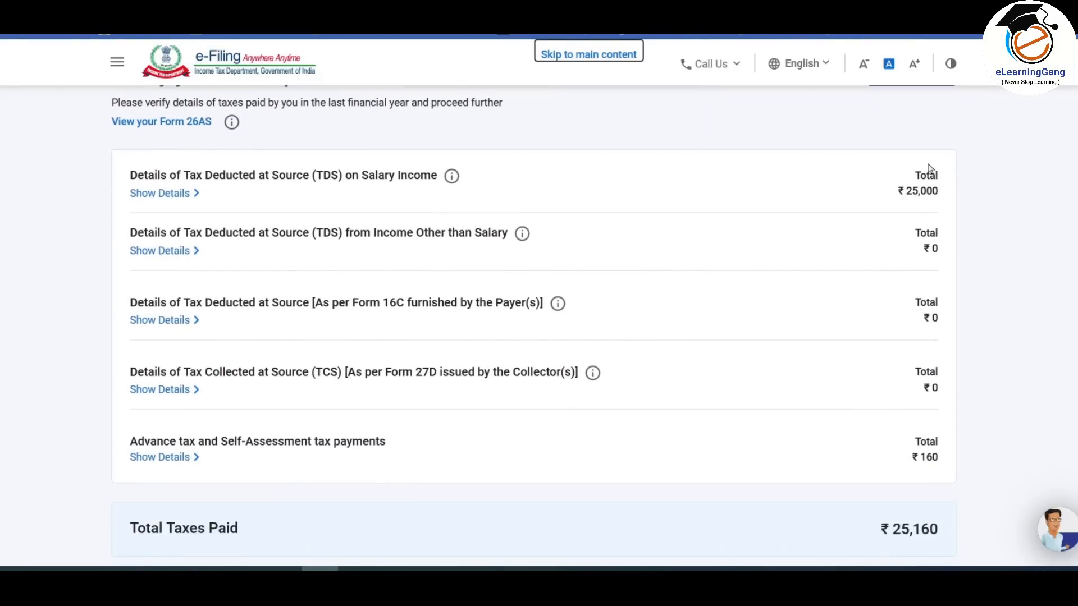
left_click(177, 198)
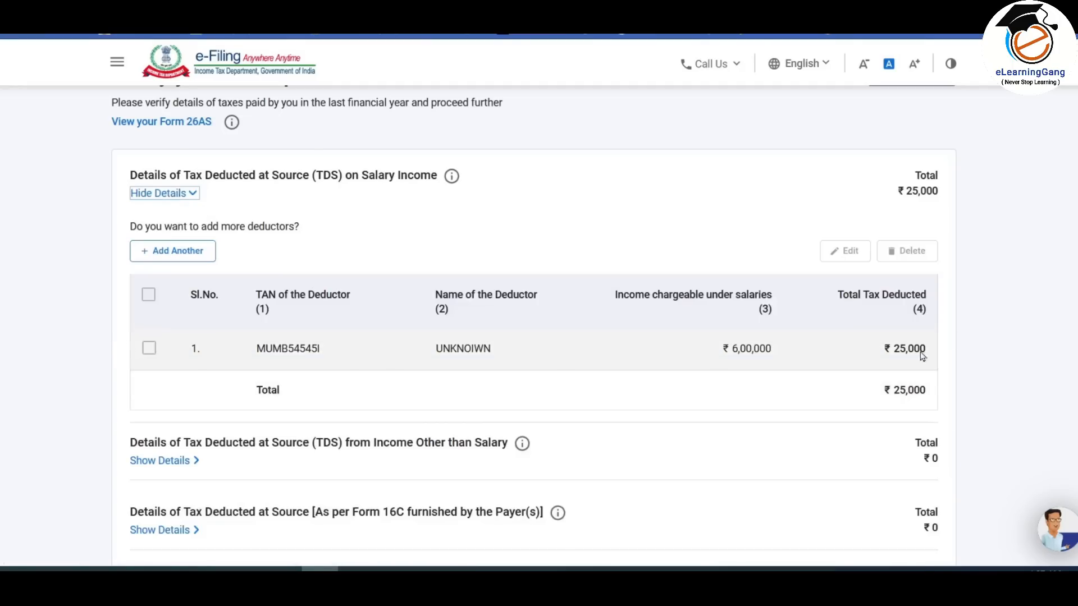
left_click(163, 193)
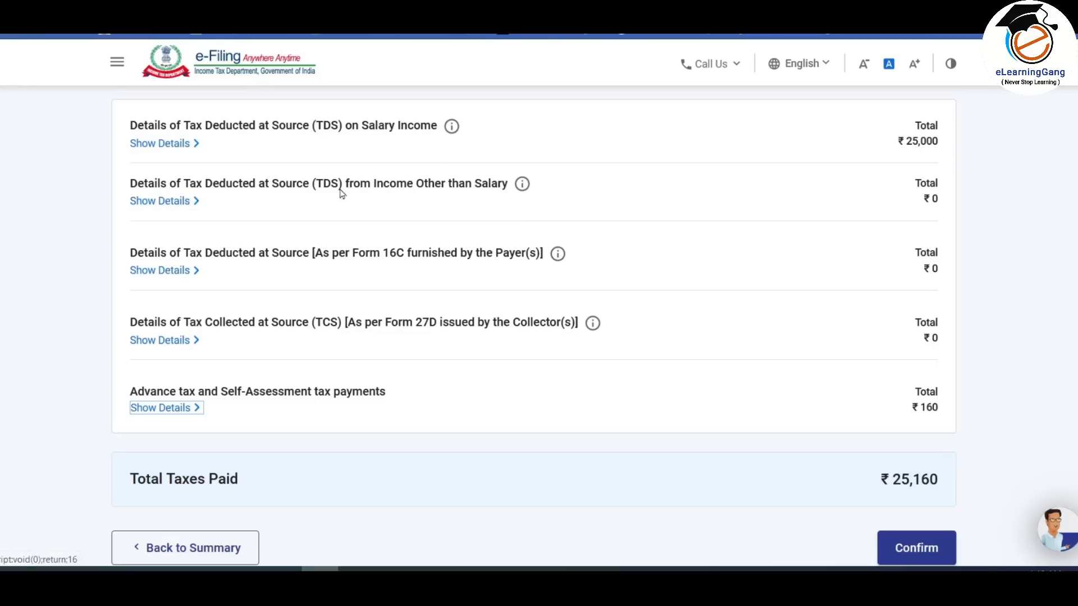
left_click(176, 201)
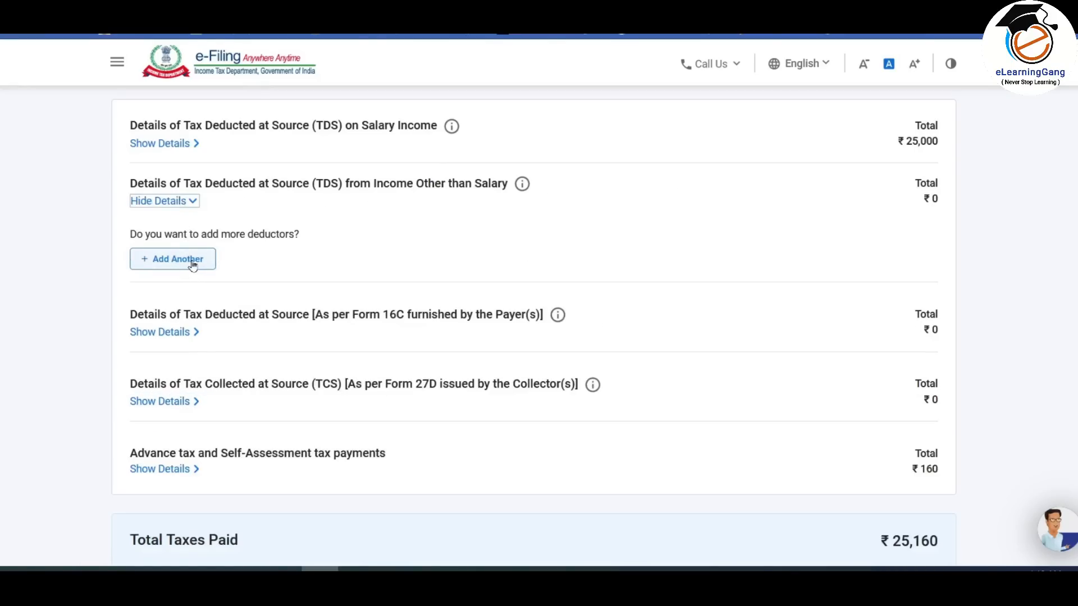
left_click(187, 201)
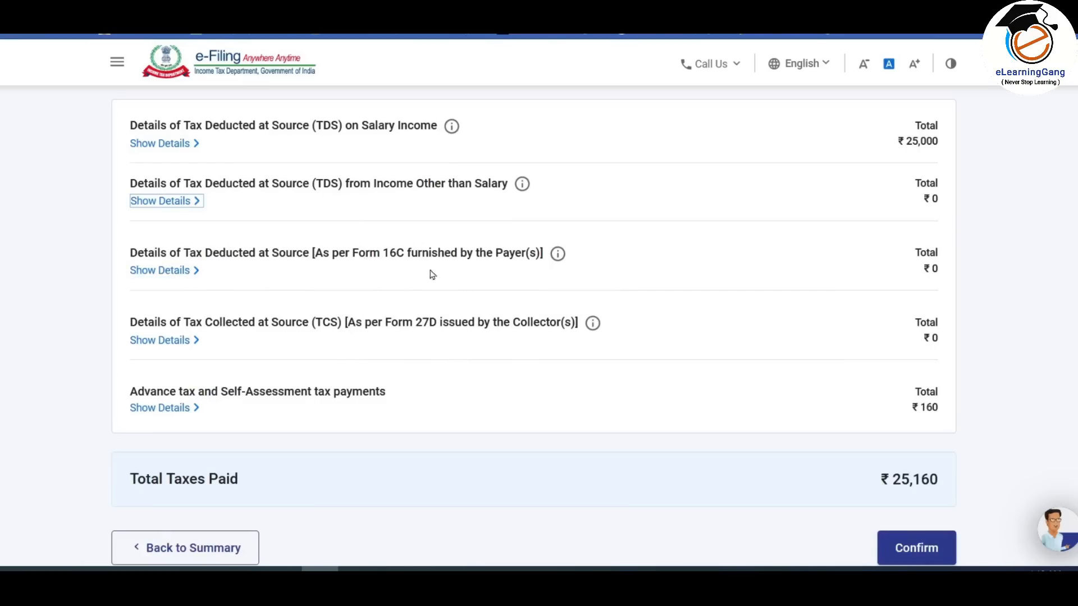
- Reveal the advance and self-assessment tax challans, including ₹10 and ₹100 payments
scroll(800, 275, "up", 2)
scroll(800, 275, "down", 2)
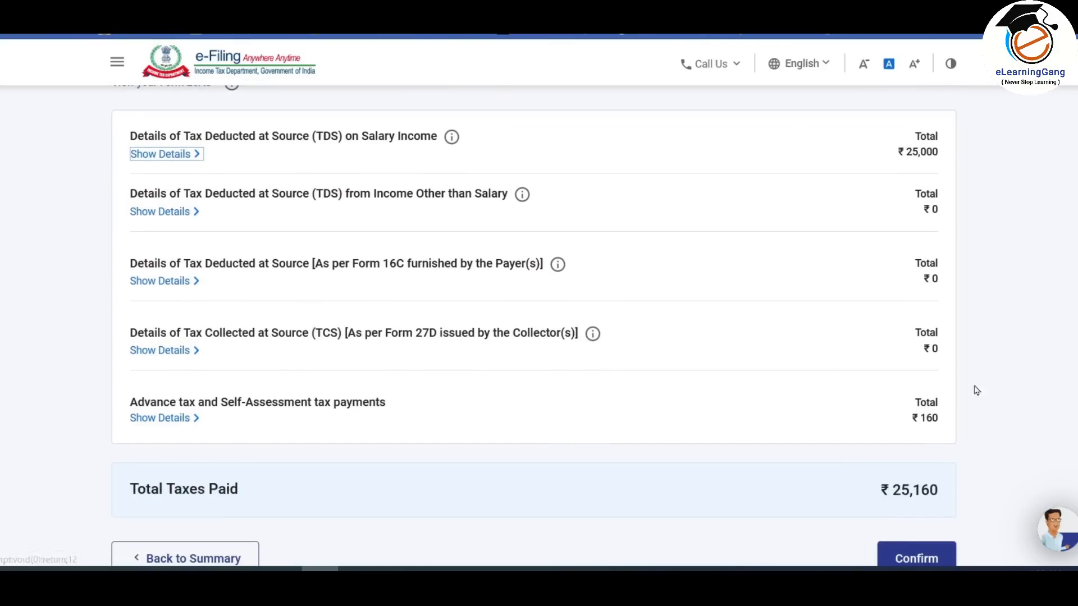
scroll(427, 430, "down", 2)
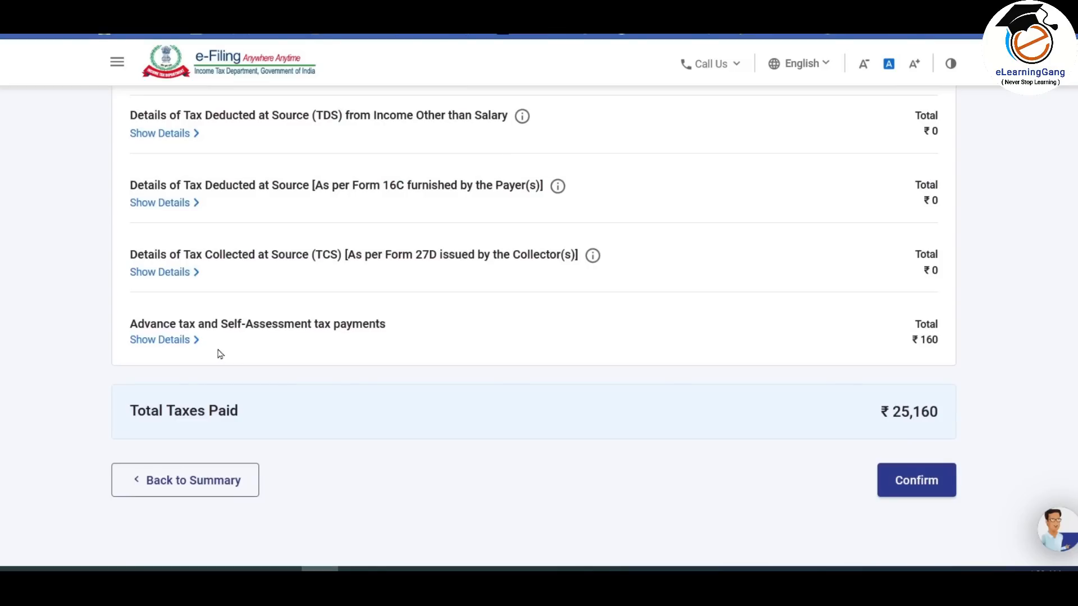
left_click(187, 339)
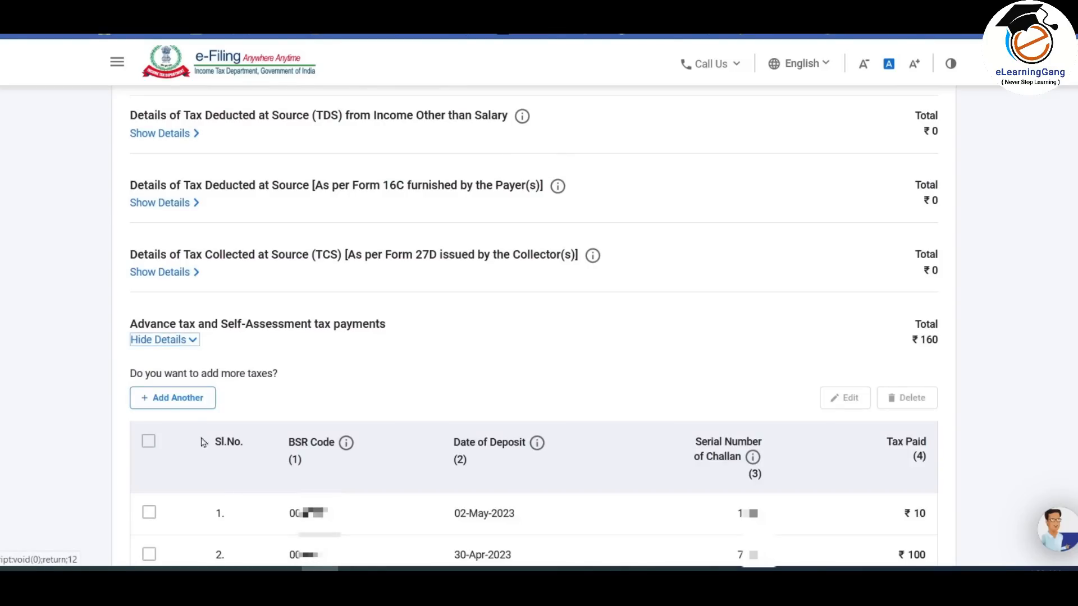
left_click(183, 398)
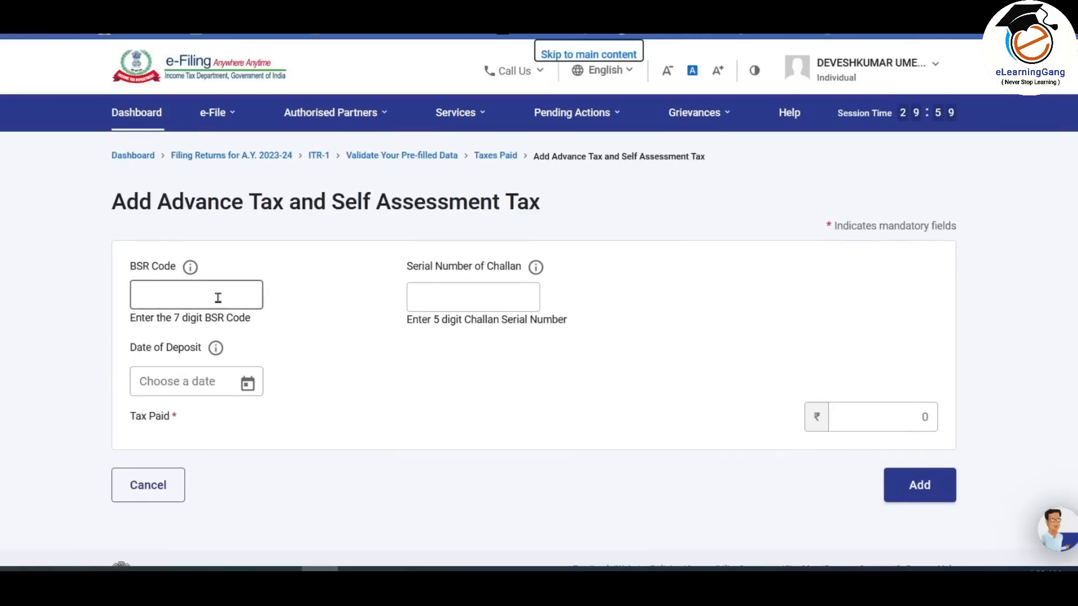
left_click(217, 299)
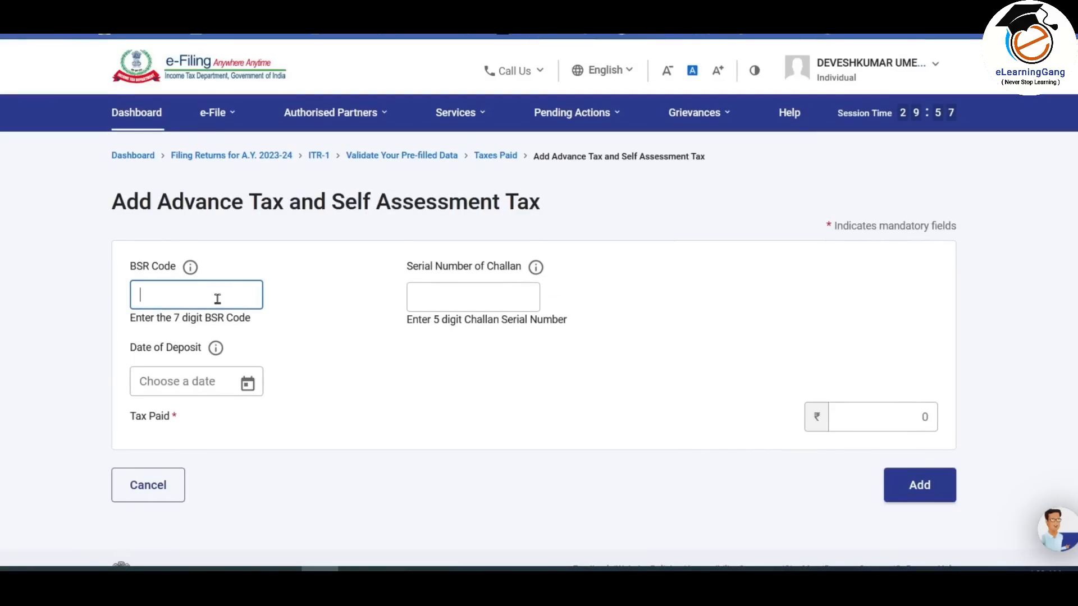
left_click(489, 306)
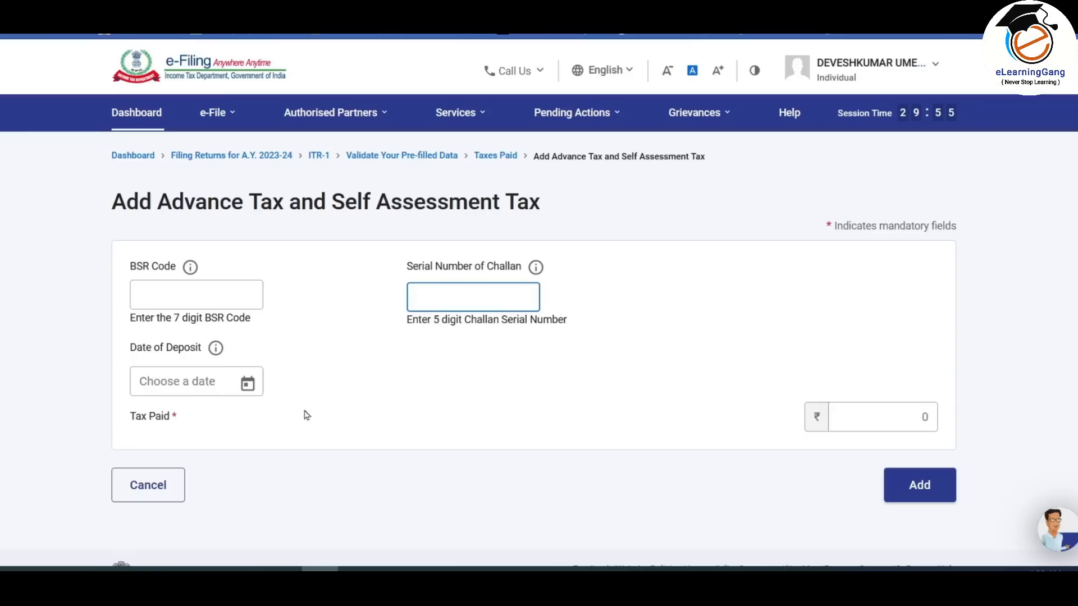
left_click(907, 417)
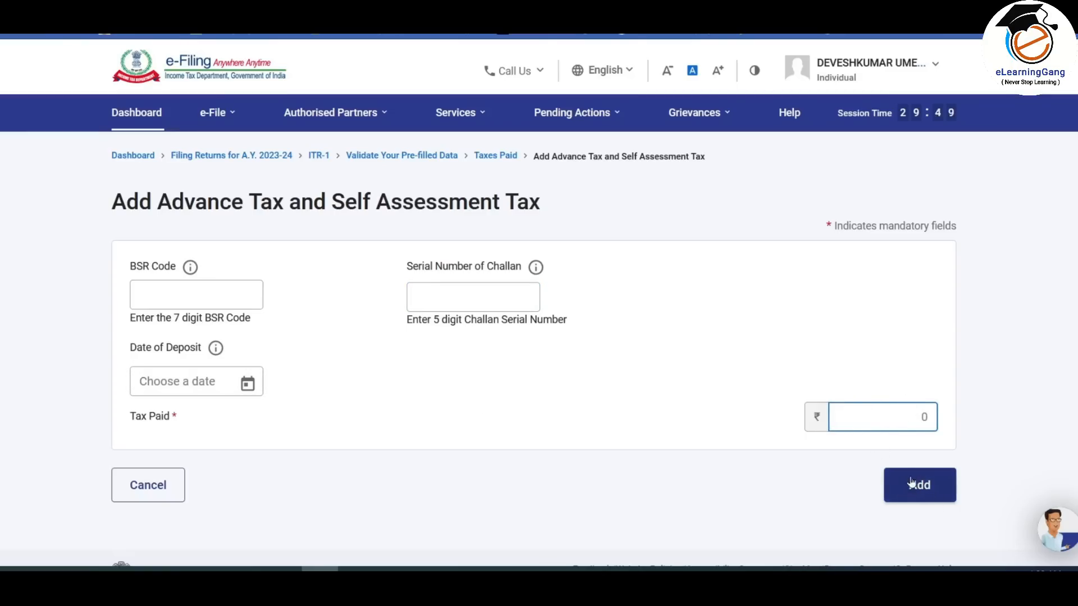
left_click(126, 489)
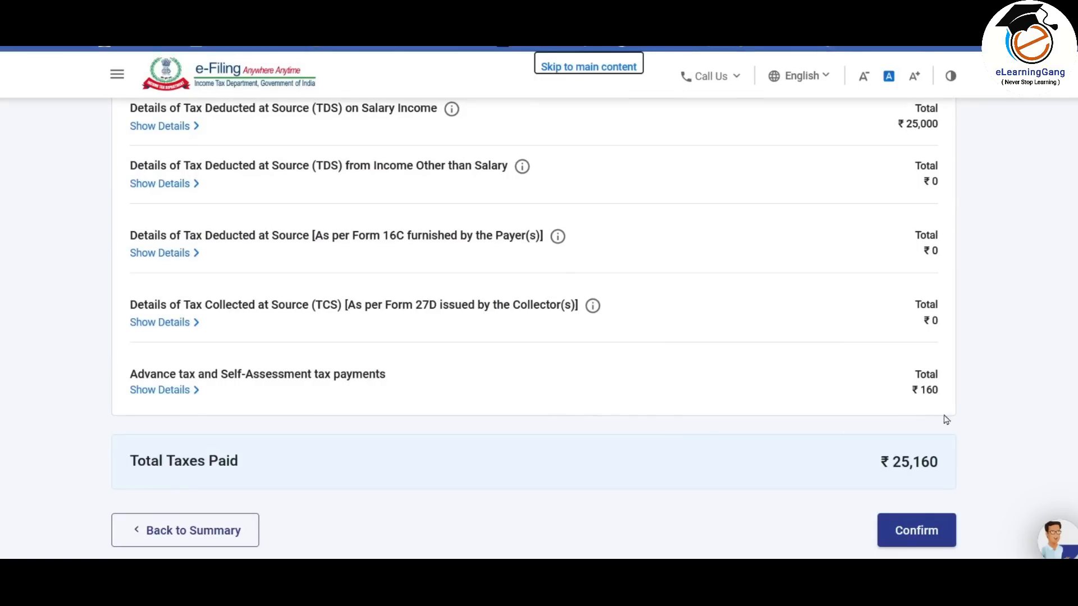
- Review the advance tax challan details and confirm the ₹25,160 taxes paid
left_click(164, 391)
scroll(247, 387, "down", 4)
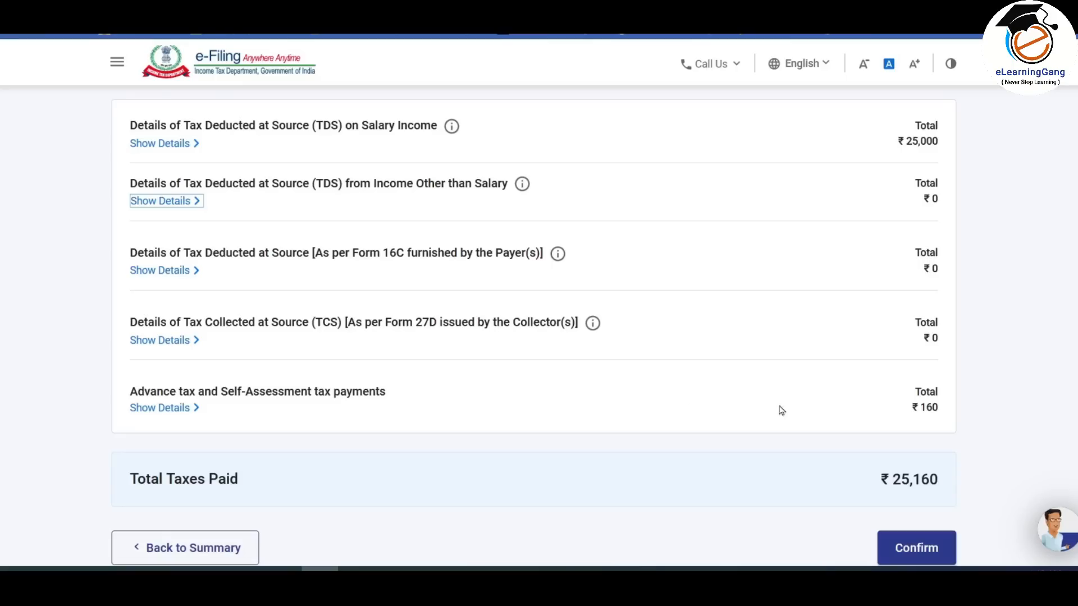
scroll(845, 315, "down", 2)
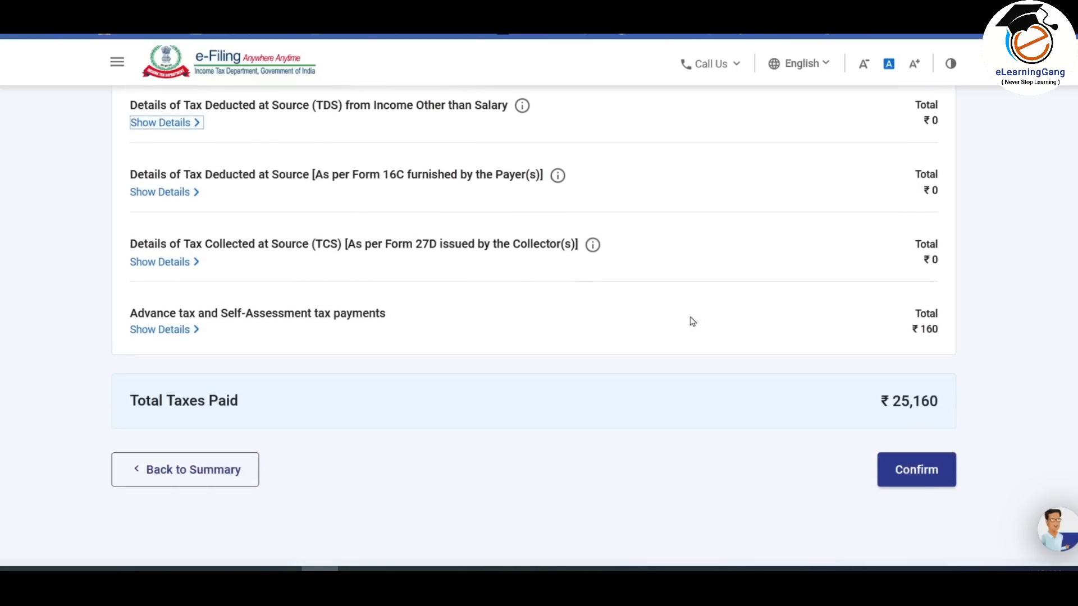
left_click(921, 472)
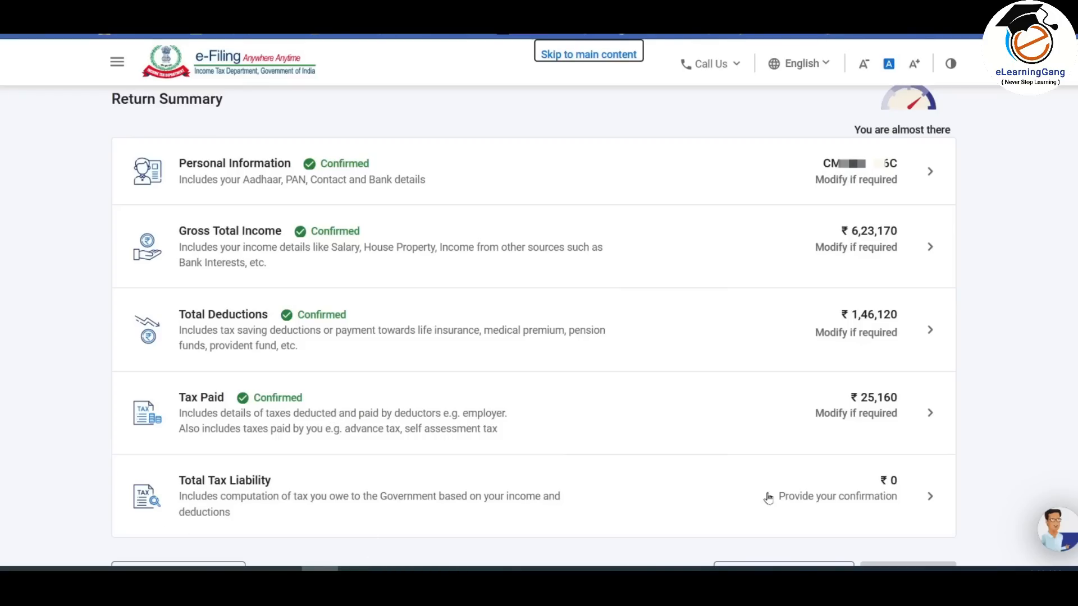
- Open the Total Tax Liability details and show the slab-wise tax calculation
left_click(403, 497)
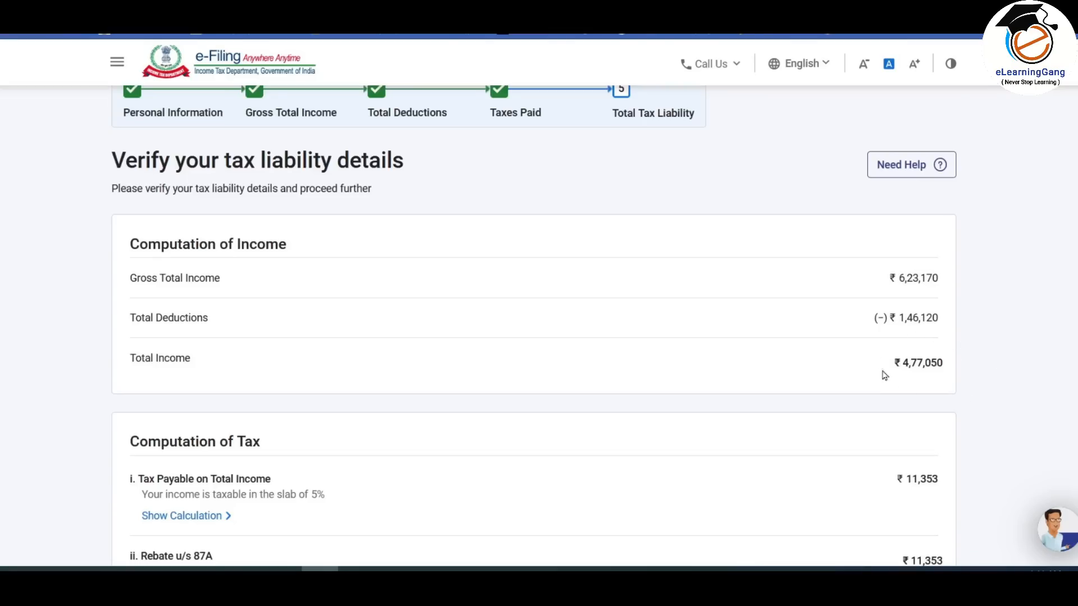
scroll(1060, 320, "down", 5)
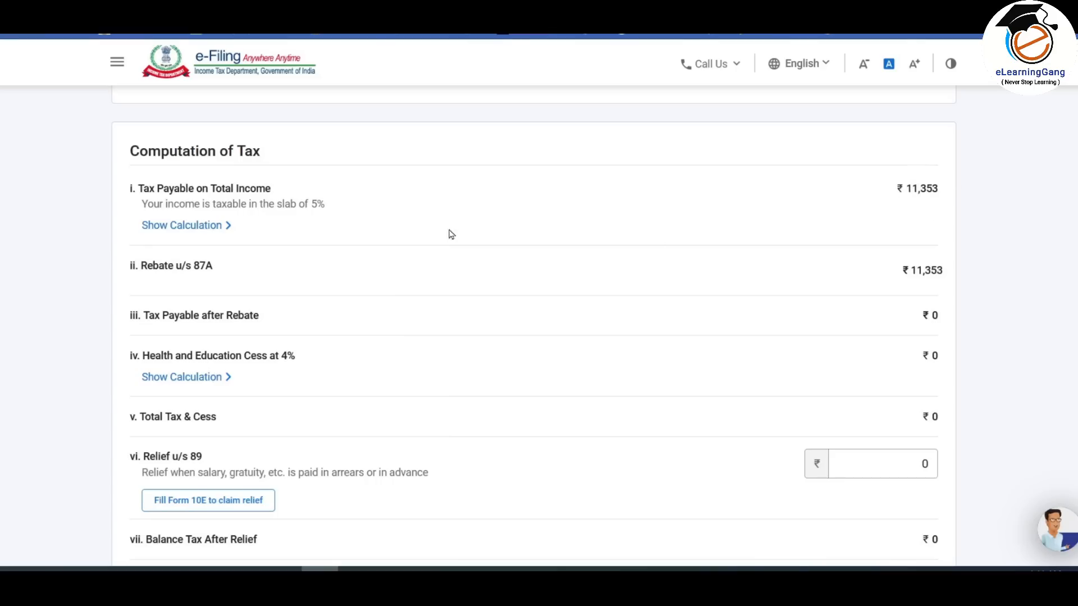
left_click(204, 230)
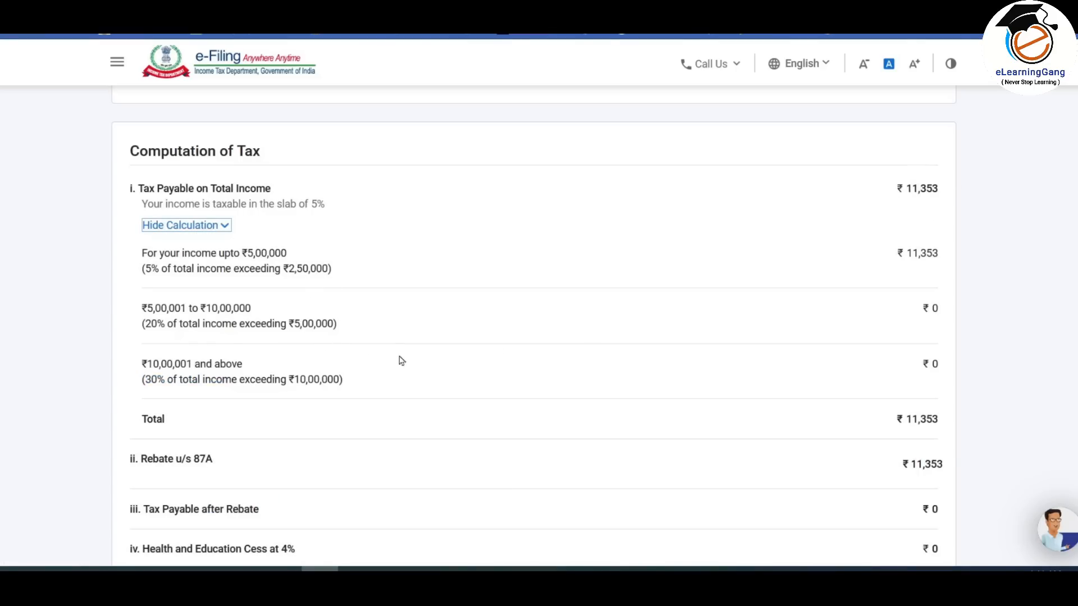
- Review the computation showing ₹0 tax after the 87A rebate and confirm it
scroll(355, 305, "down", 3)
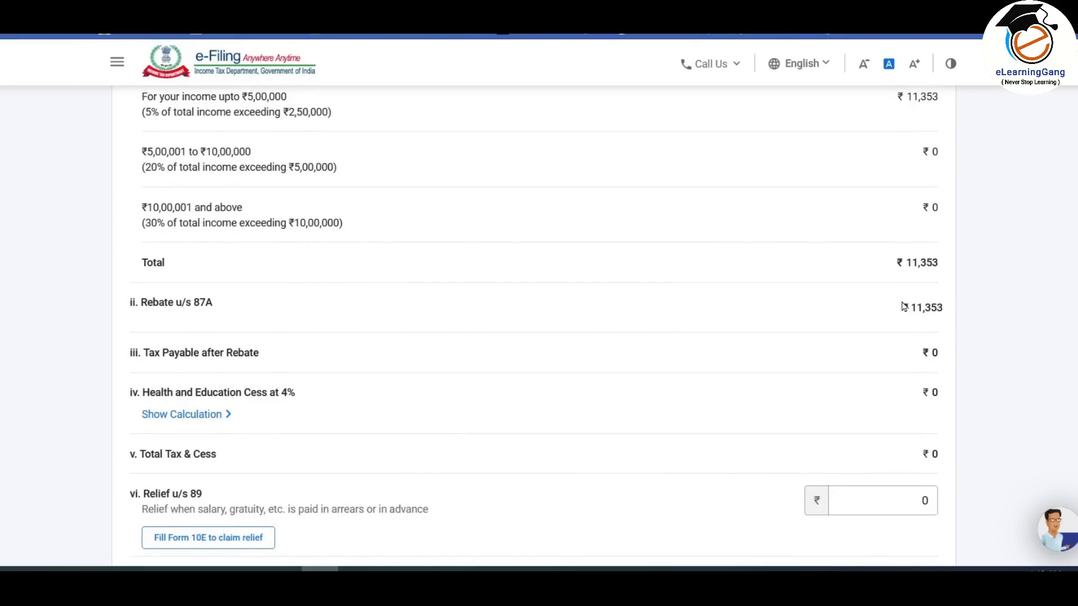
scroll(840, 329, "up", 5)
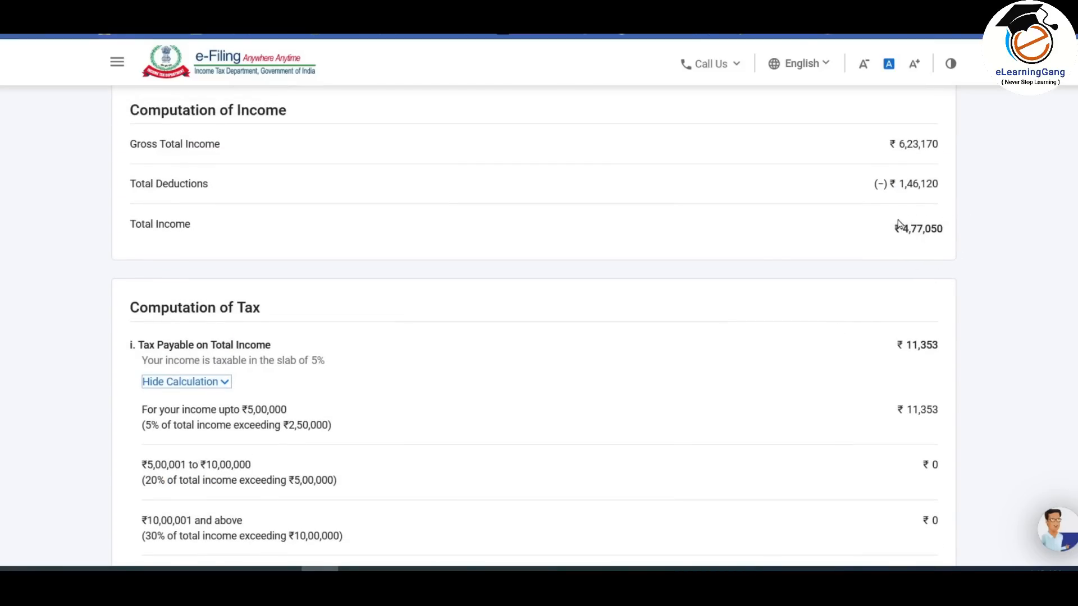
scroll(897, 228, "down", 3)
scroll(895, 224, "up", 1)
scroll(895, 226, "down", 5)
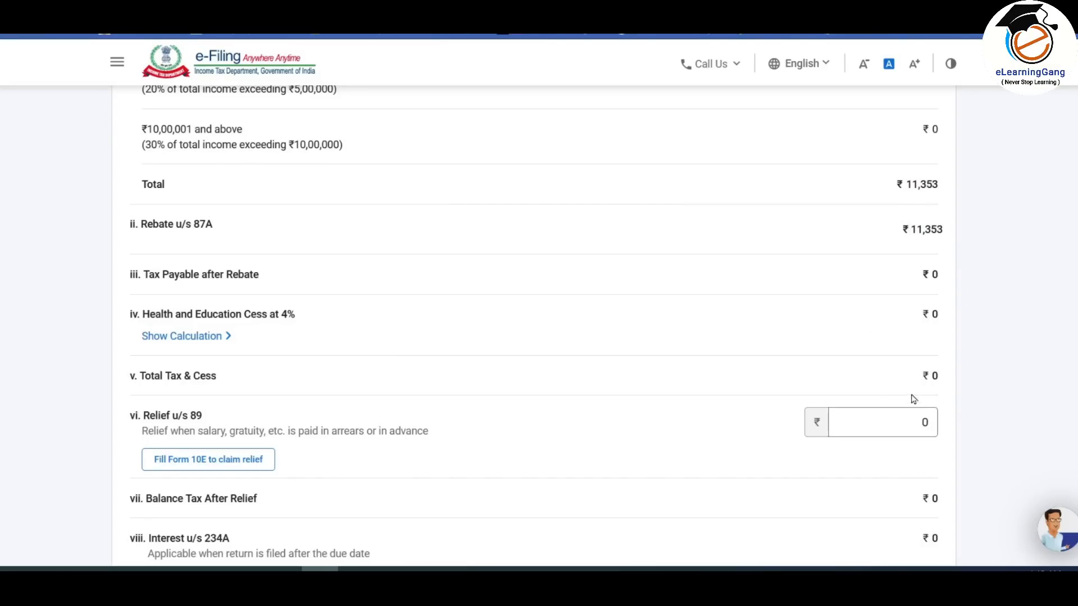
scroll(881, 307, "down", 4)
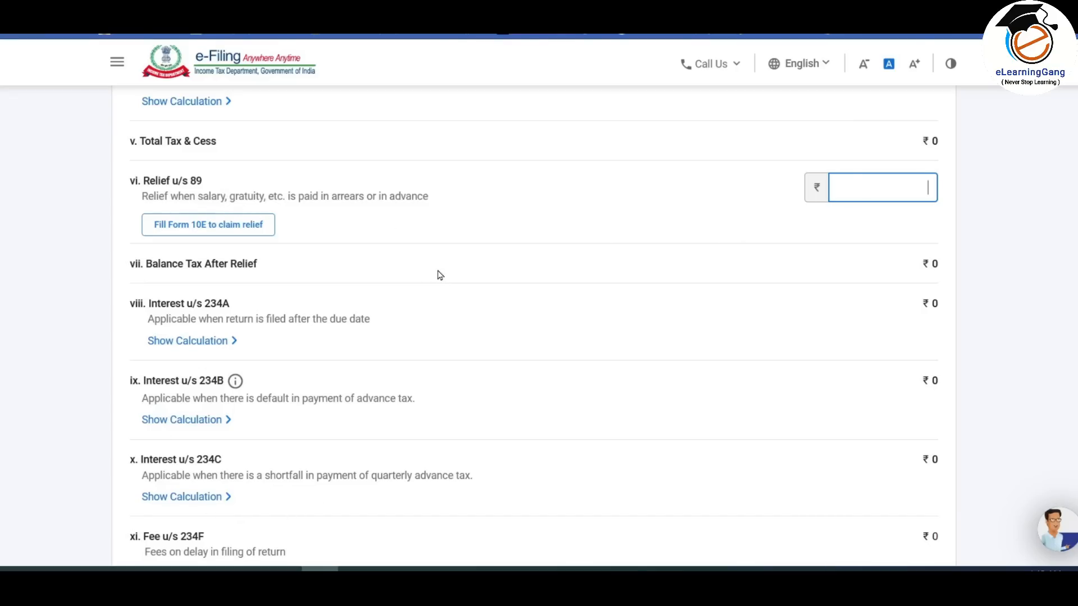
scroll(440, 275, "up", 12)
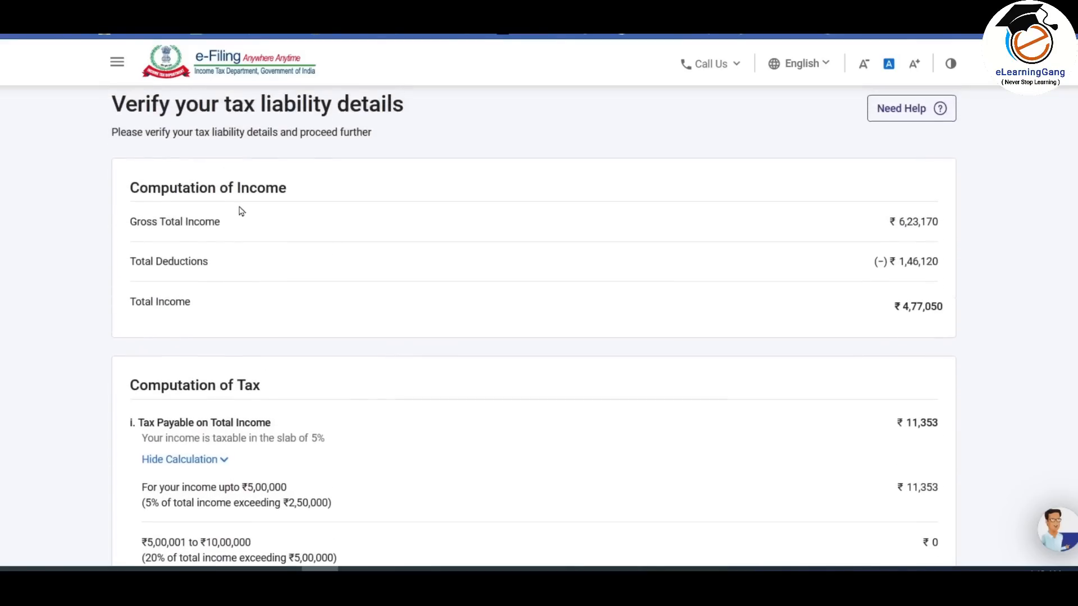
scroll(627, 259, "down", 5)
scroll(630, 259, "down", 7)
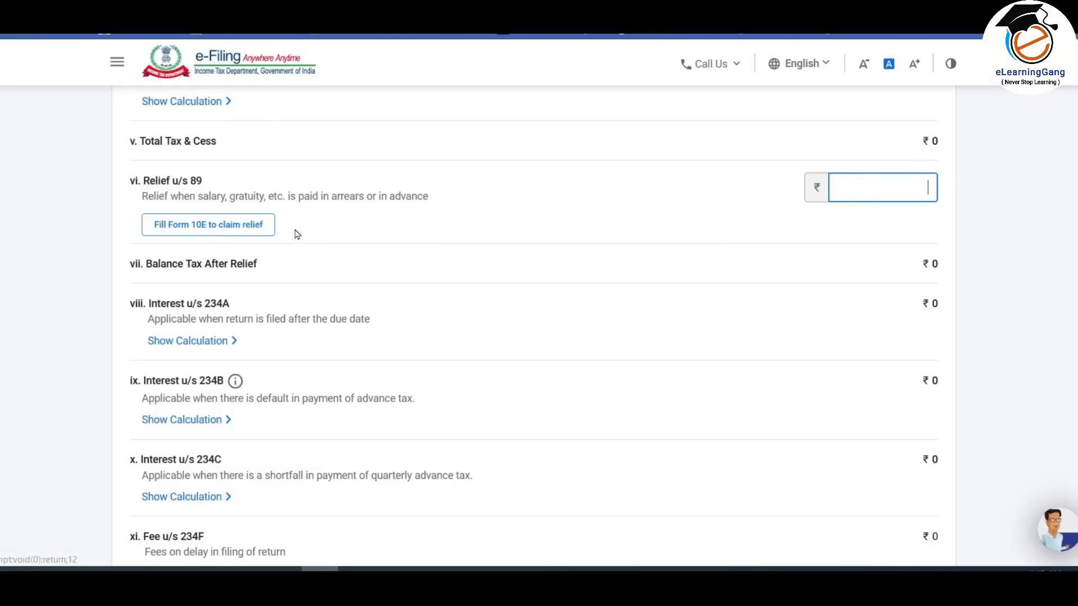
scroll(319, 228, "down", 3)
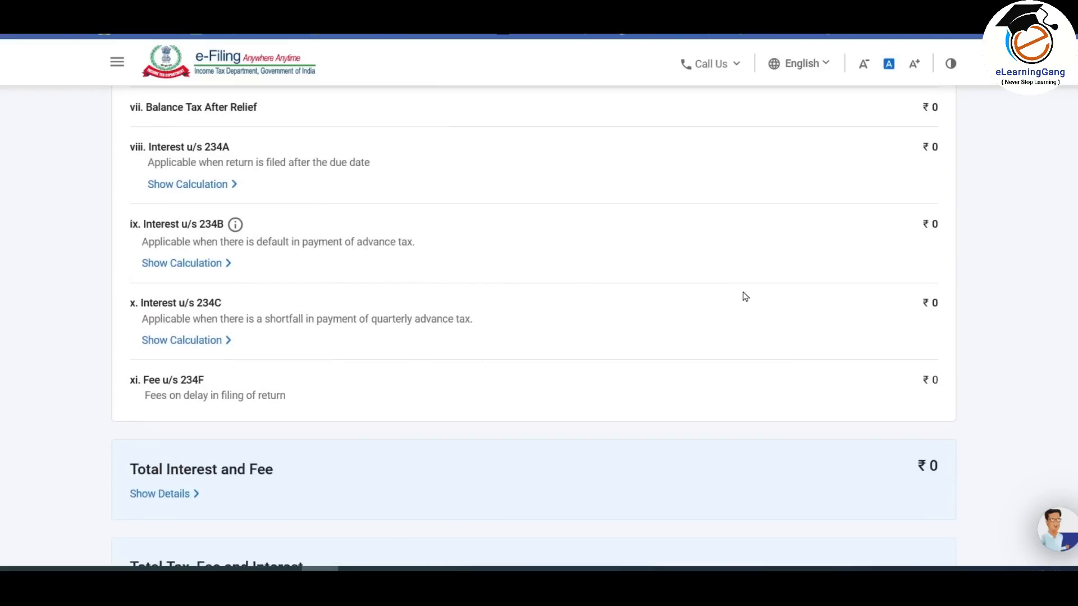
scroll(751, 293, "down", 4)
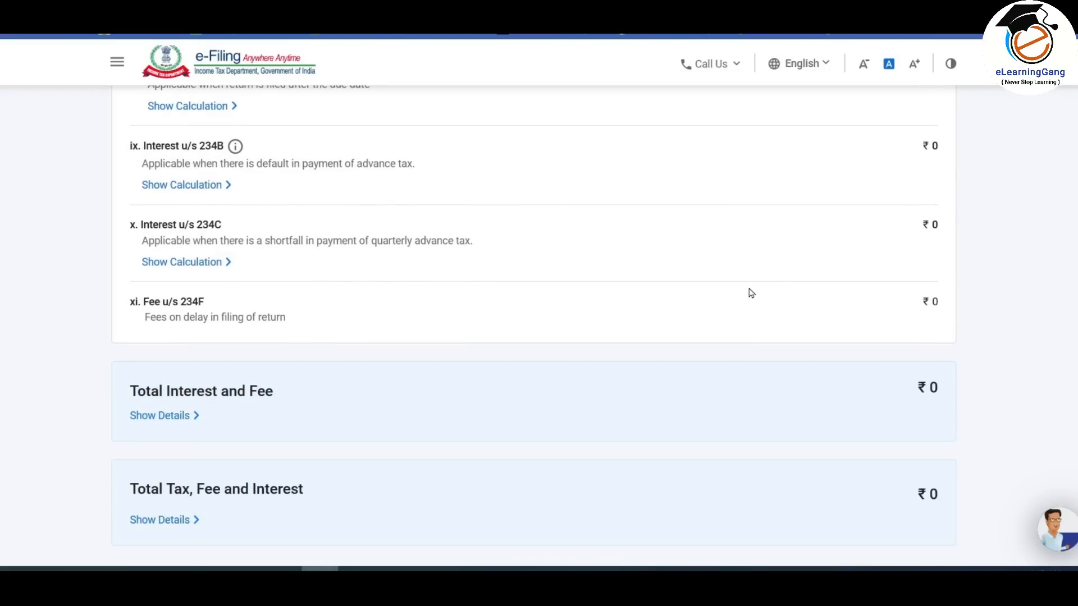
scroll(751, 293, "down", 1)
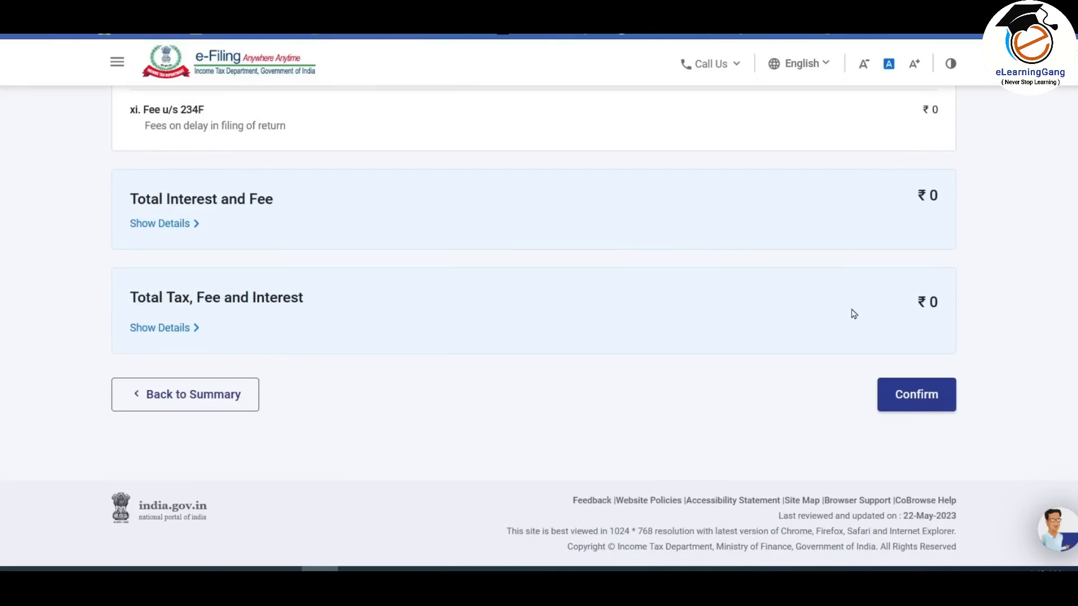
left_click(929, 397)
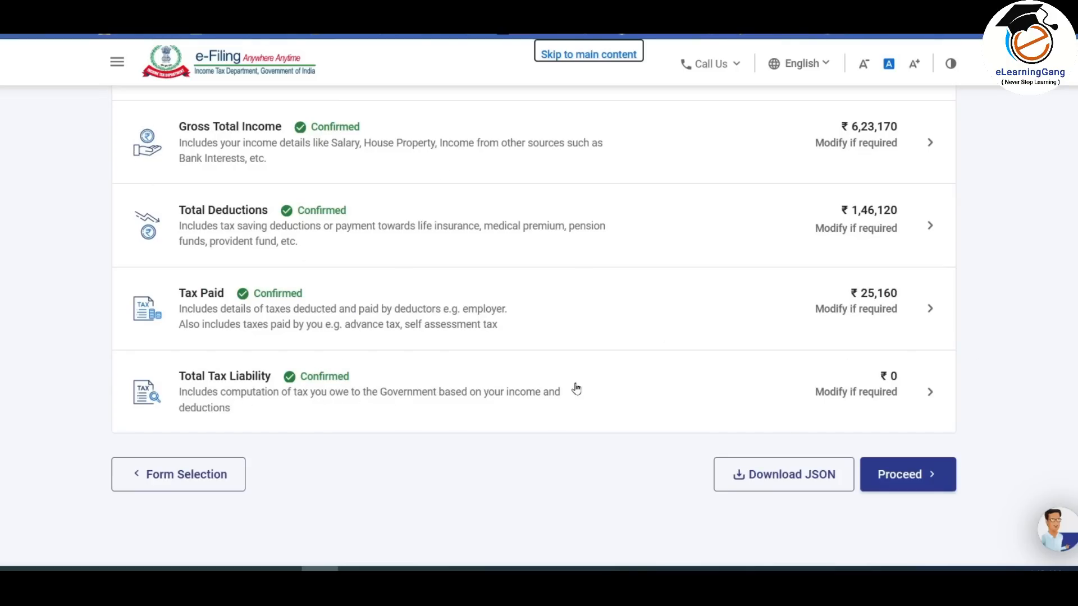
- Check the ₹25,160 refund on the tax summary, then continue to Preview Return
left_click(918, 475)
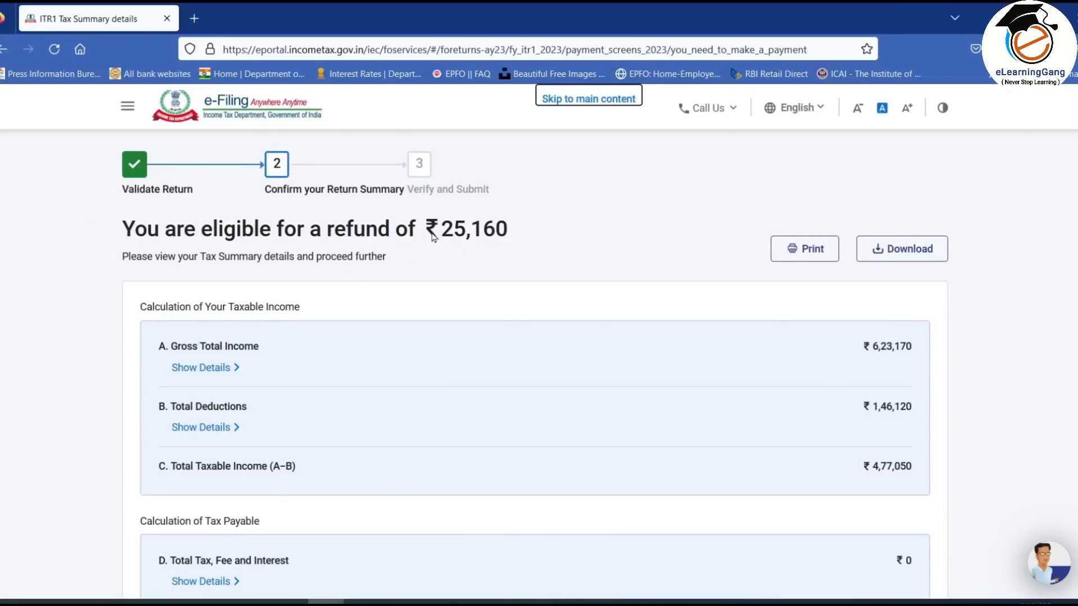
left_click_drag(430, 232, 521, 228)
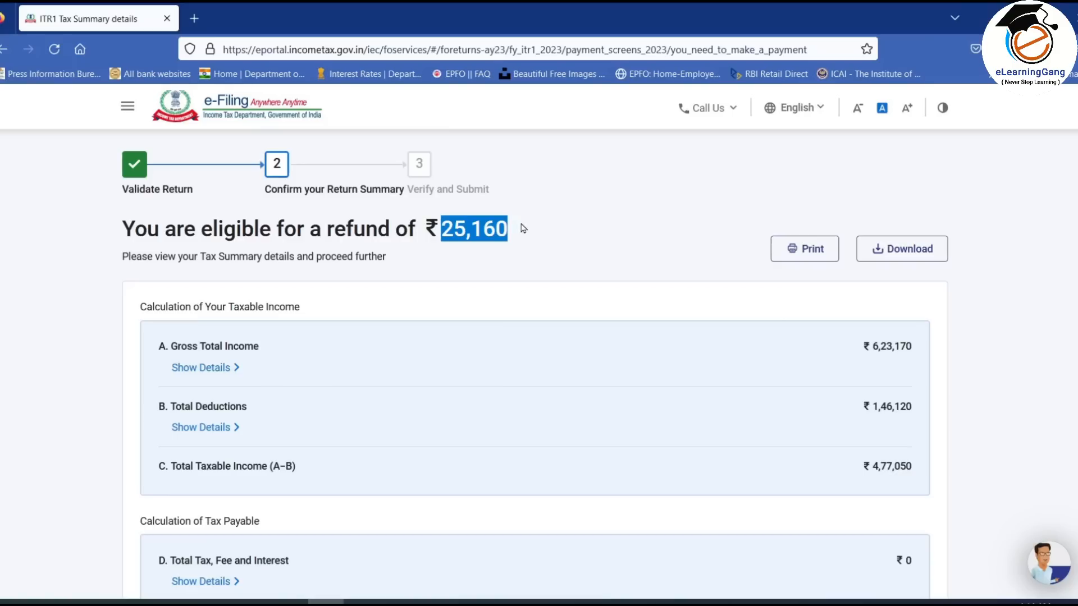
left_click(522, 235)
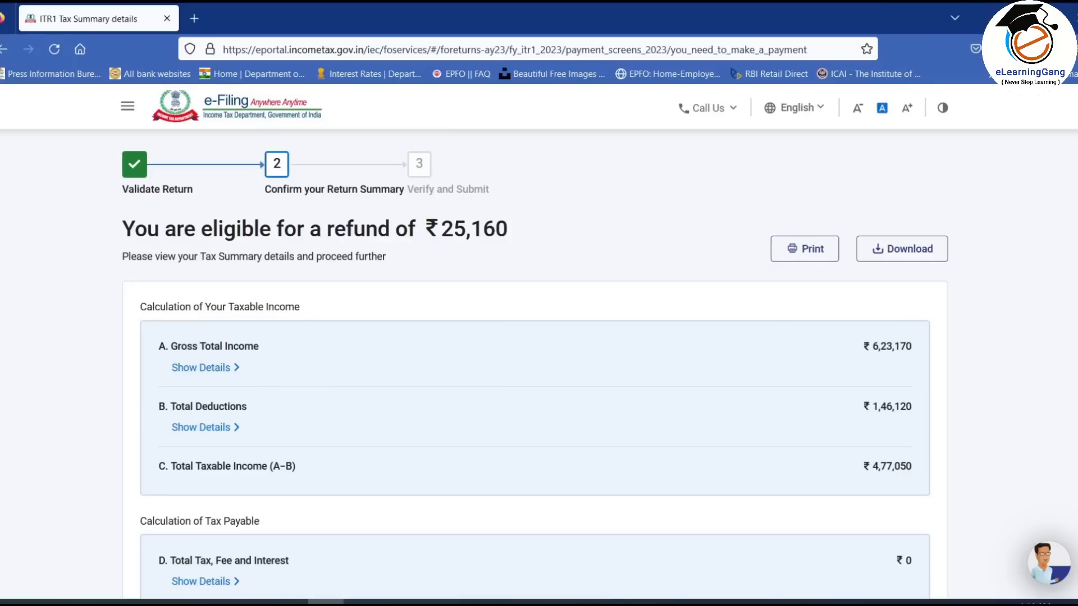
scroll(900, 320, "down", 3)
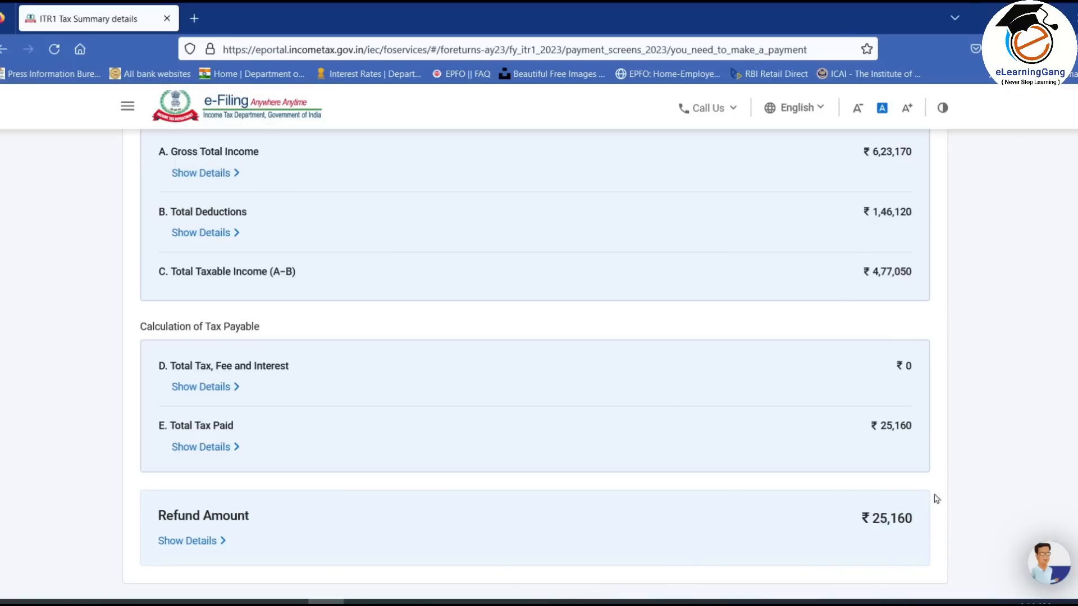
scroll(953, 538, "down", 3)
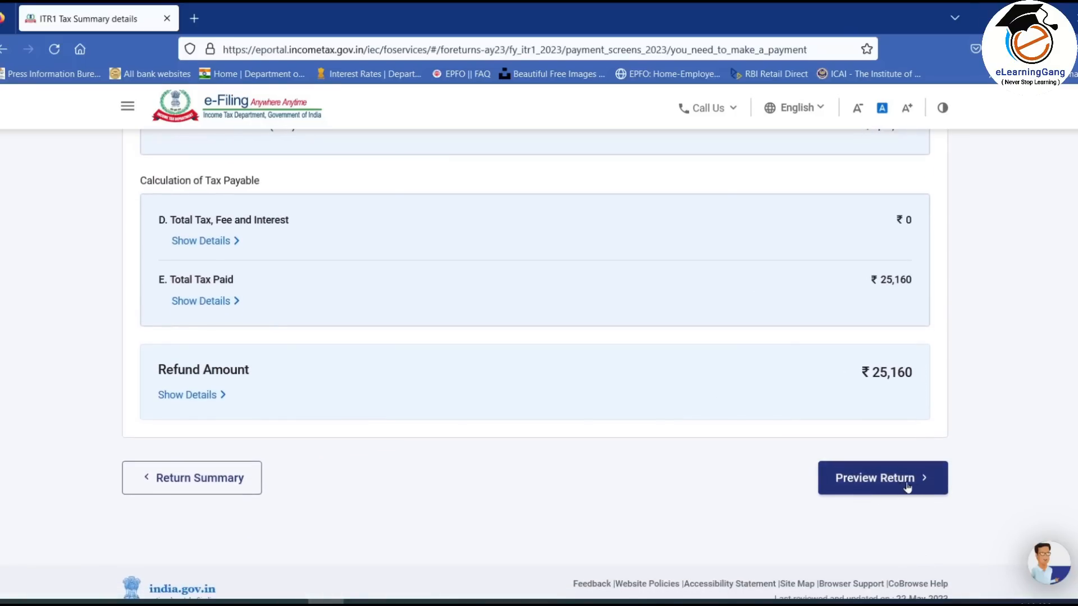
left_click(907, 486)
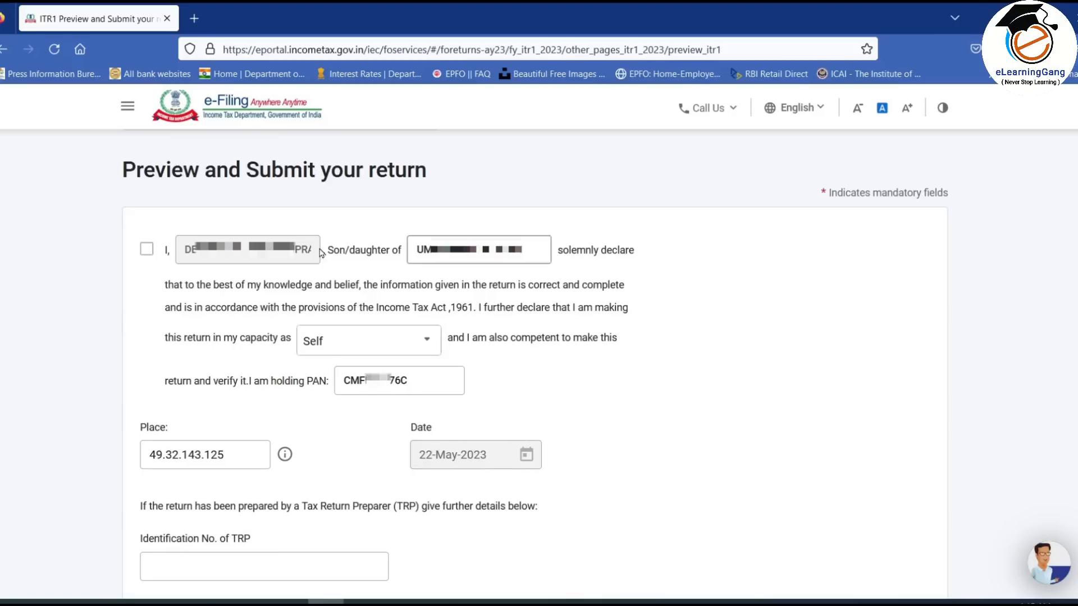
- Accept the declaration as Self with place MUMBAI and proceed to the full preview
left_click(146, 249)
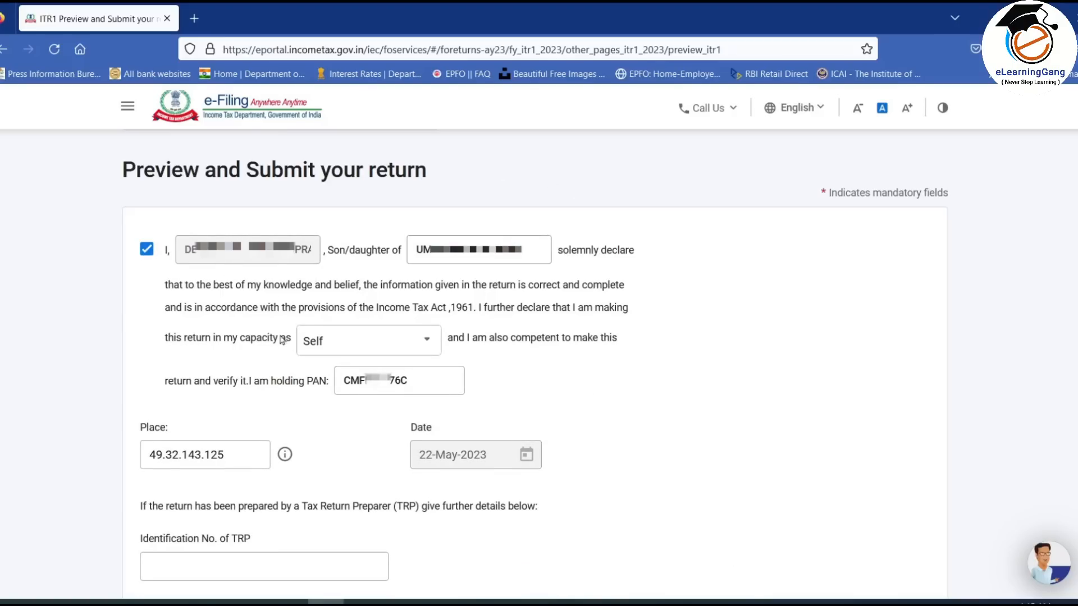
left_click(342, 348)
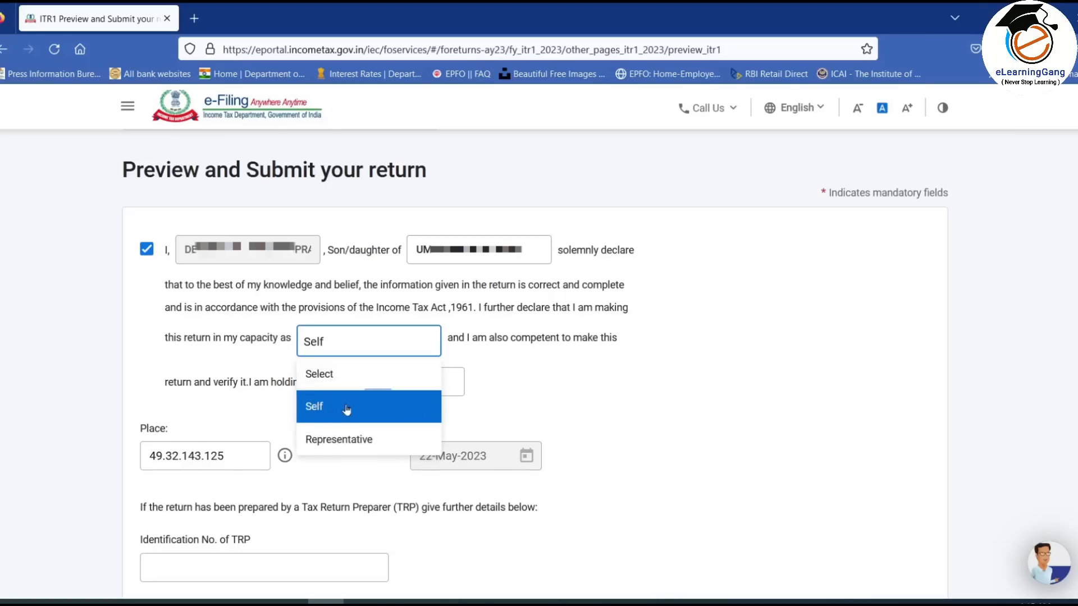
left_click(324, 408)
left_click(269, 432)
left_click_drag(231, 454, 115, 449)
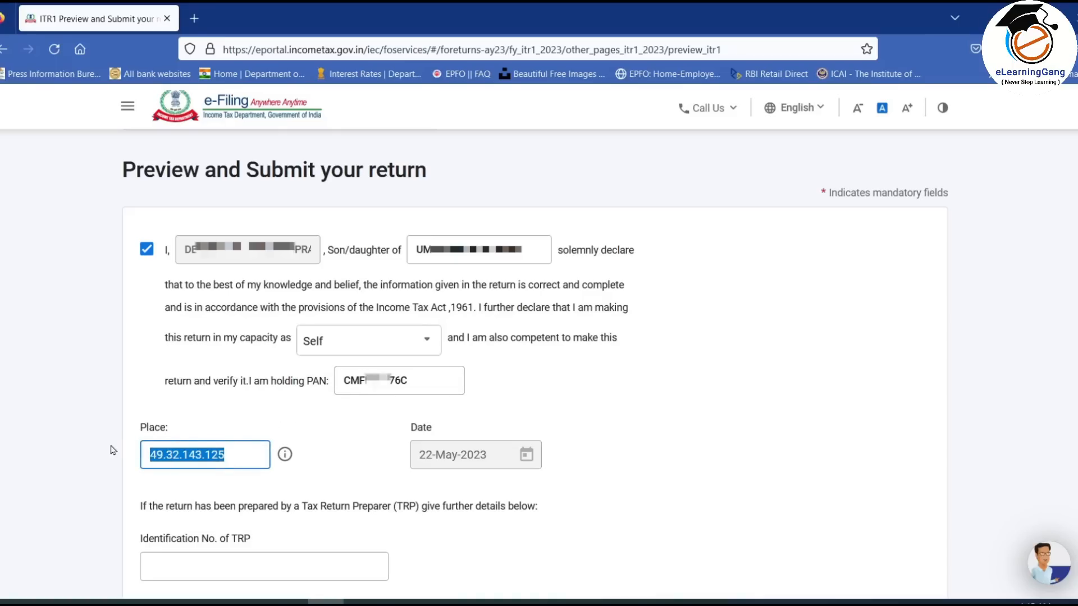
type("MUMBAI")
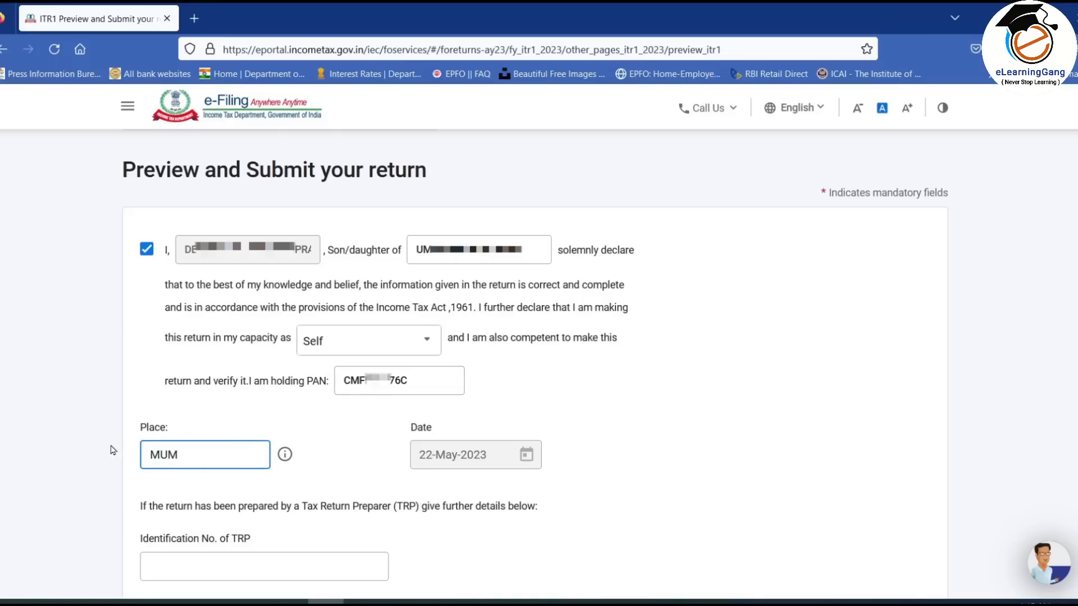
left_click(336, 447)
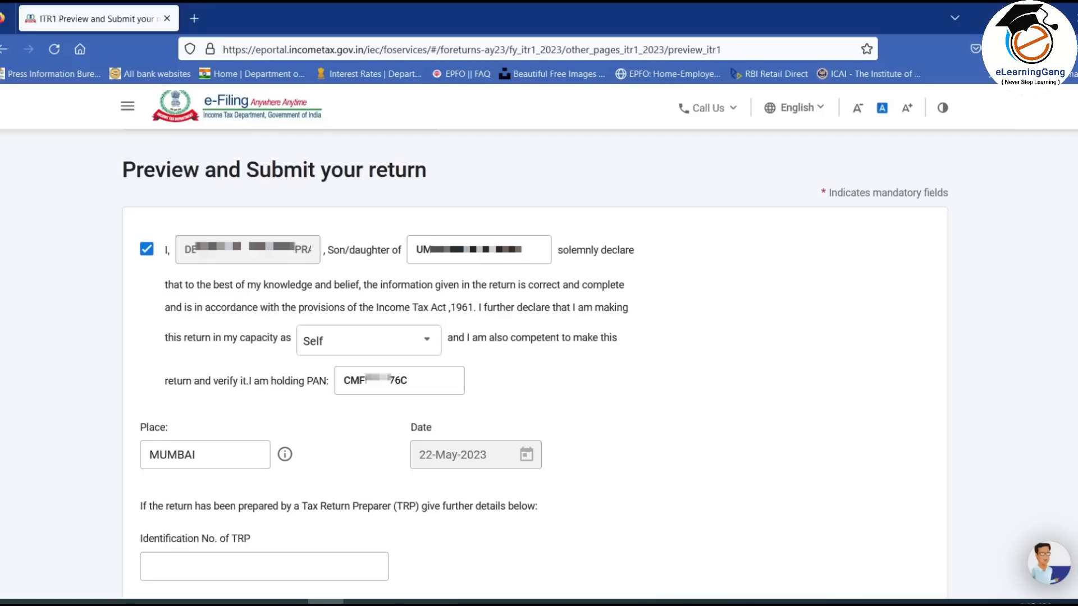
scroll(840, 503, "down", 5)
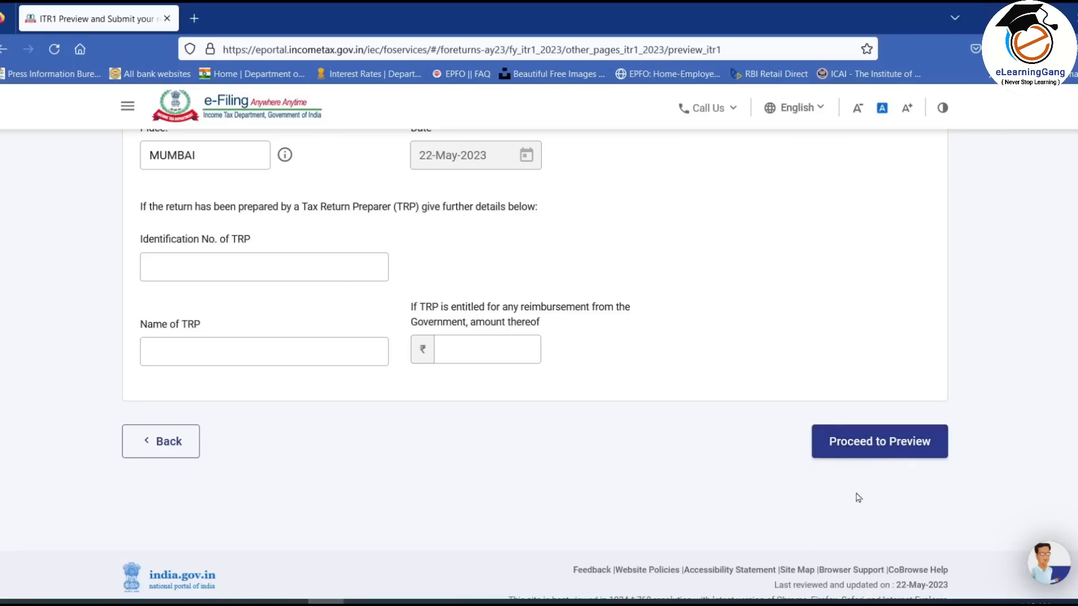
left_click(879, 443)
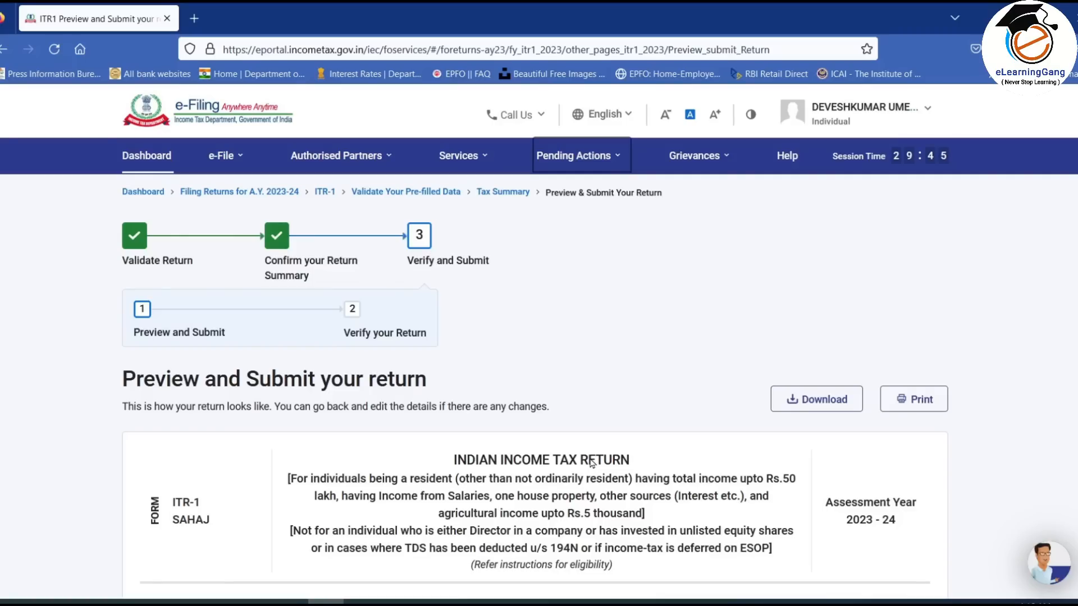
- Scroll through the ITR-1 preview to the Verification section and run validation
scroll(534, 364, "down", 15)
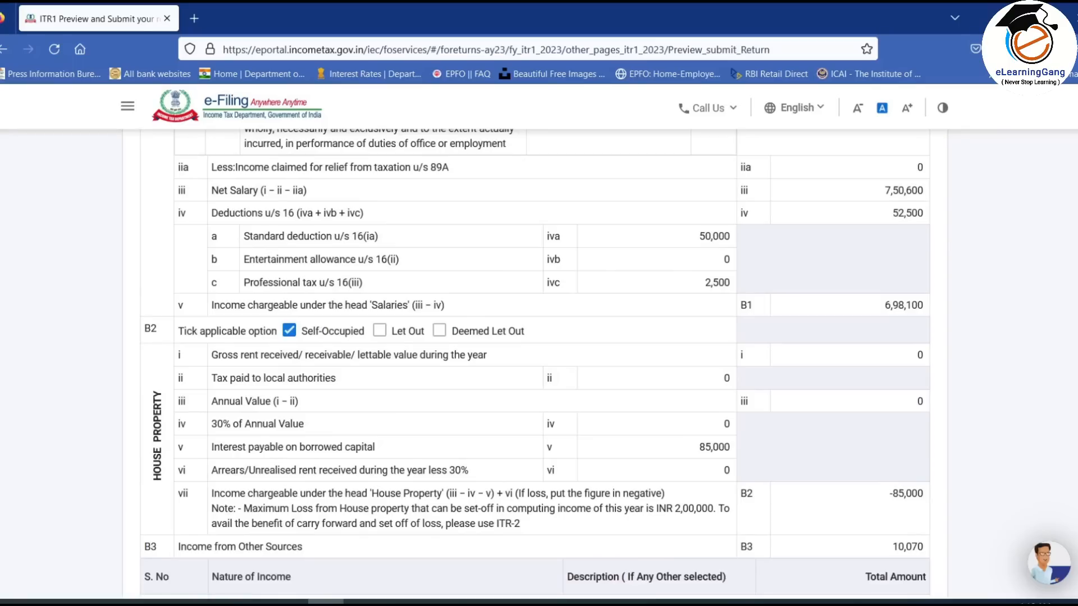
scroll(534, 365, "down", 5)
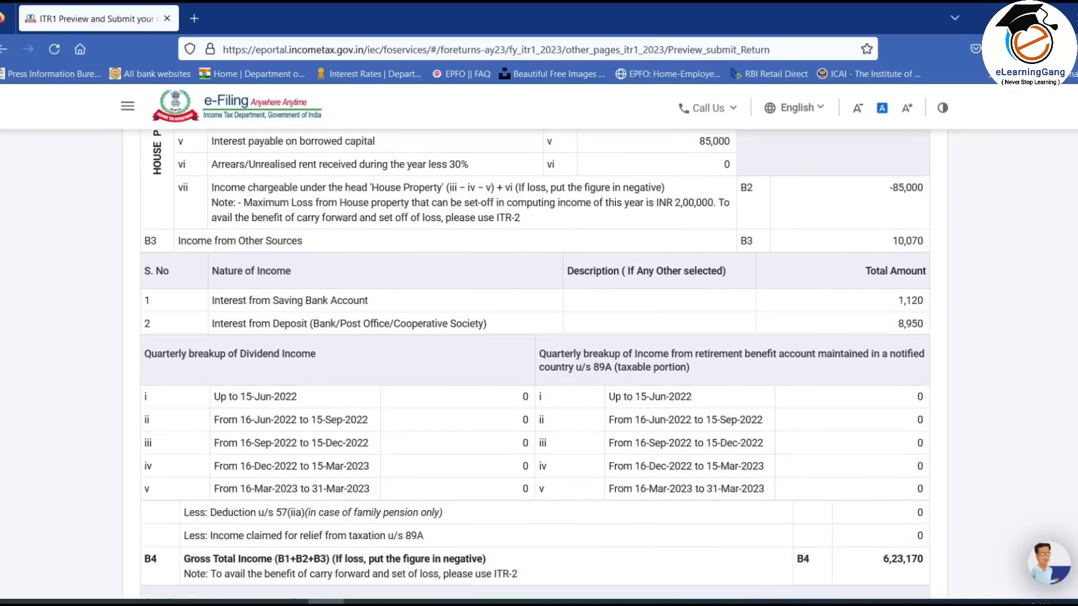
scroll(1066, 300, "down", 3)
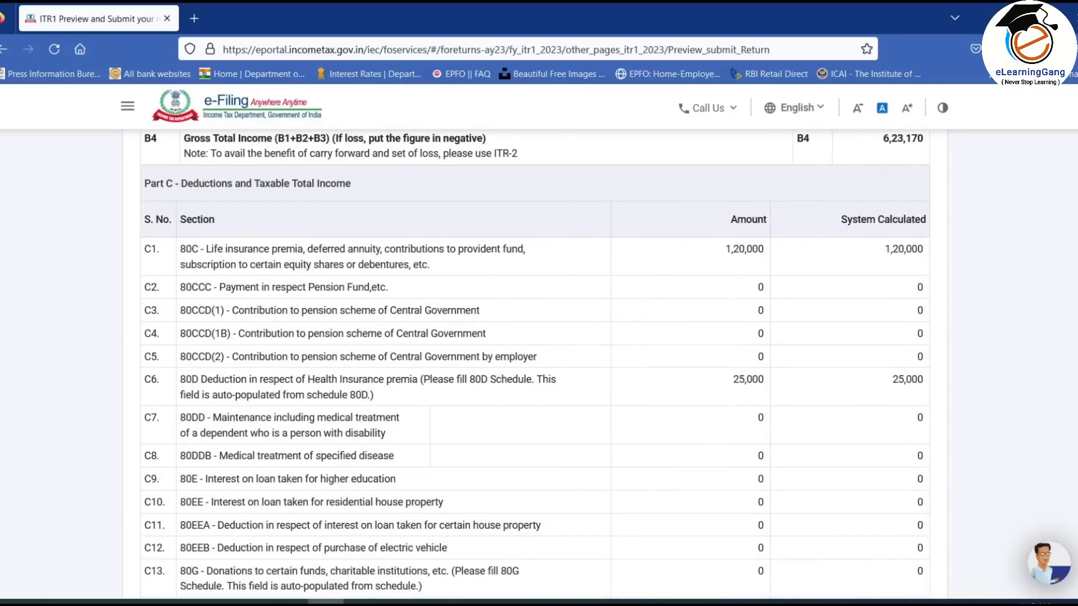
scroll(880, 380, "down", 20)
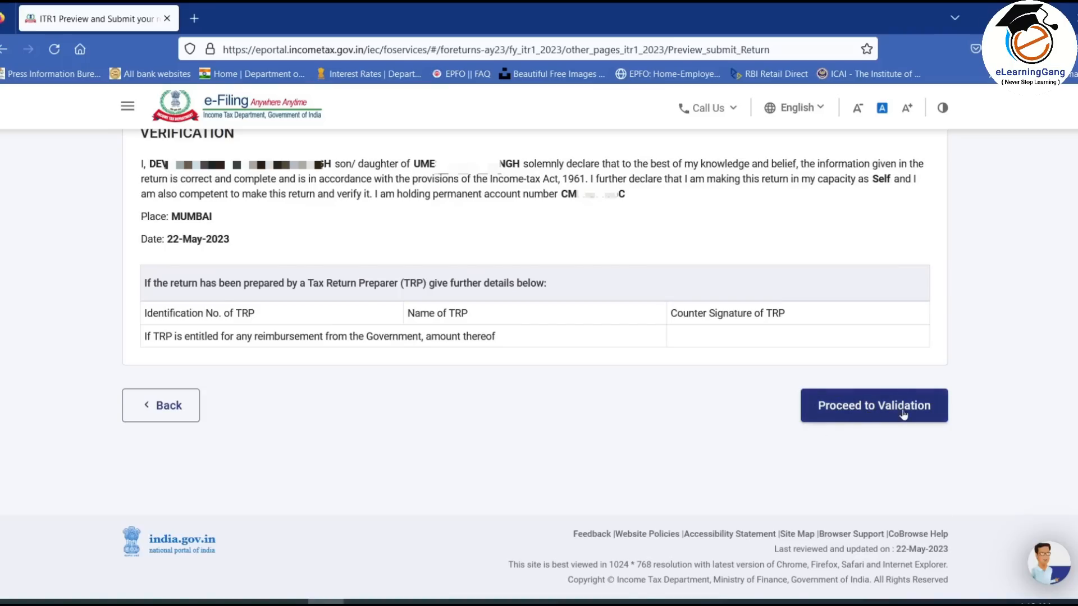
left_click(860, 417)
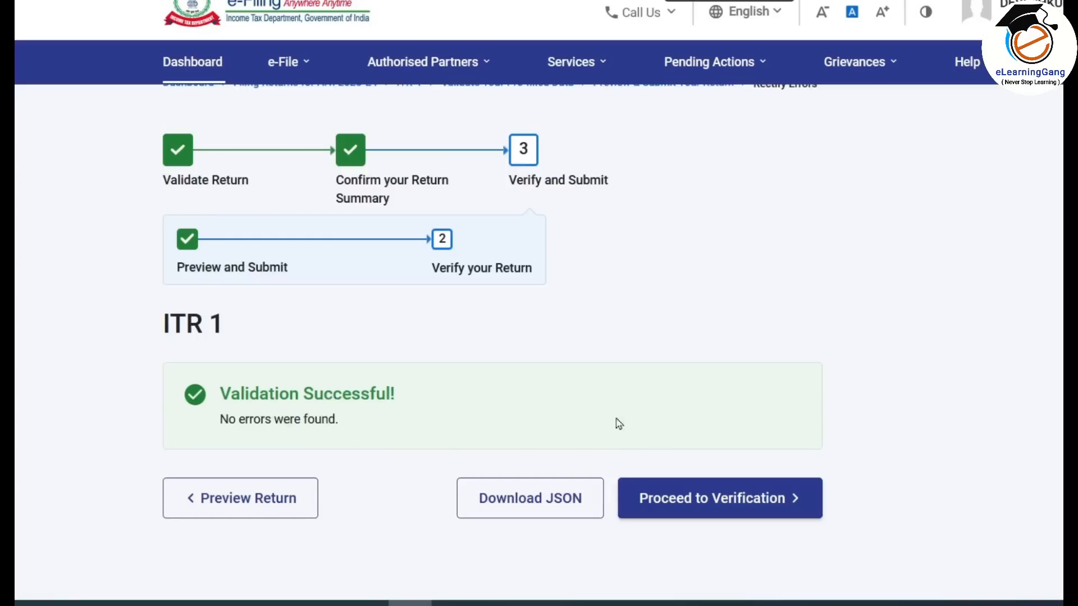
- Proceed to verification and choose e-Verify Now
left_click(764, 498)
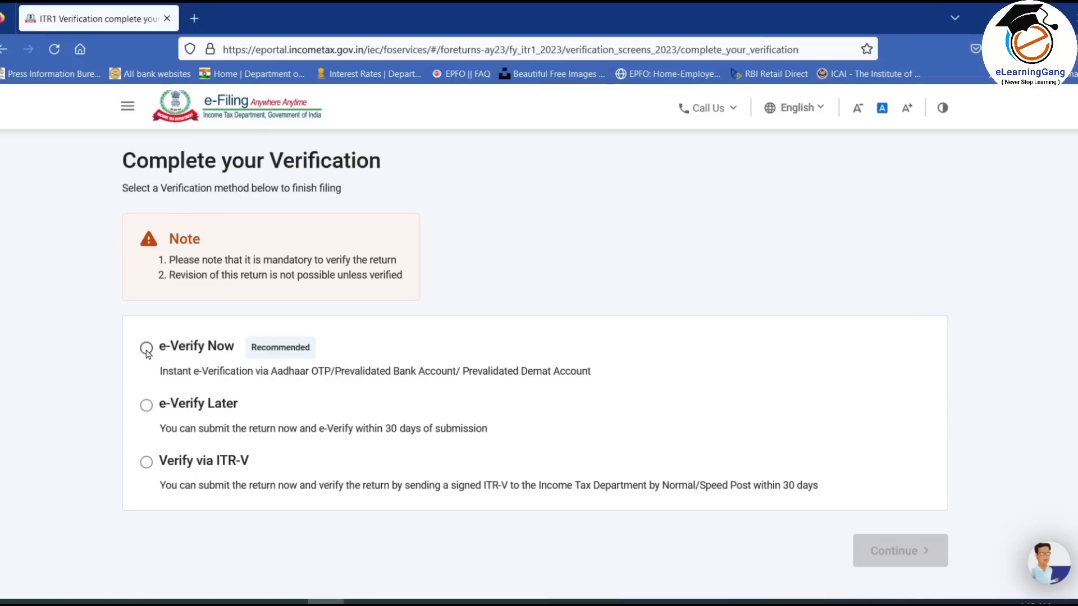
left_click(146, 349)
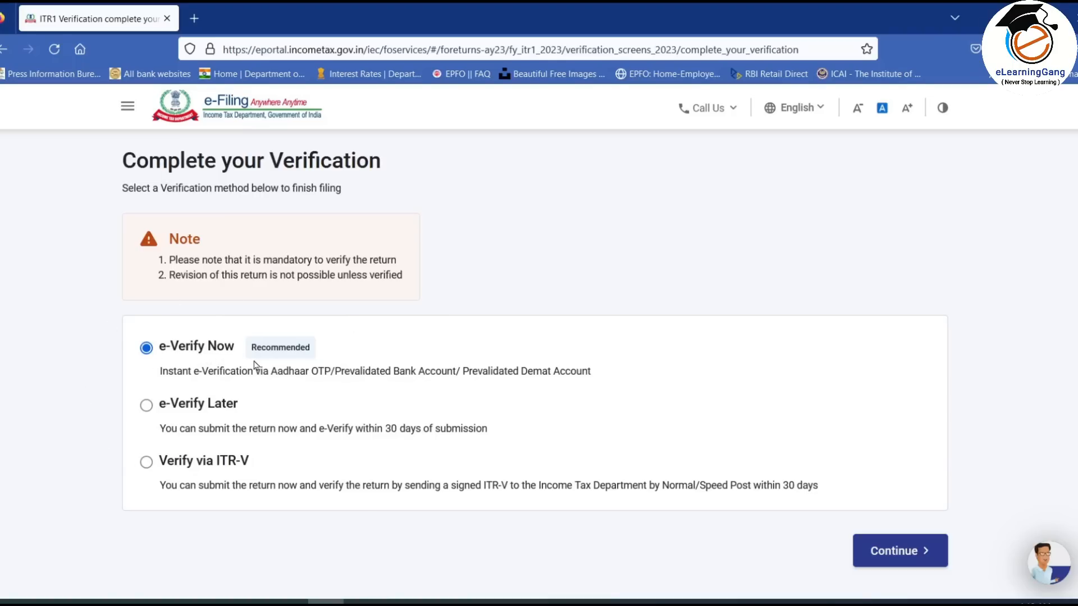
left_click(900, 553)
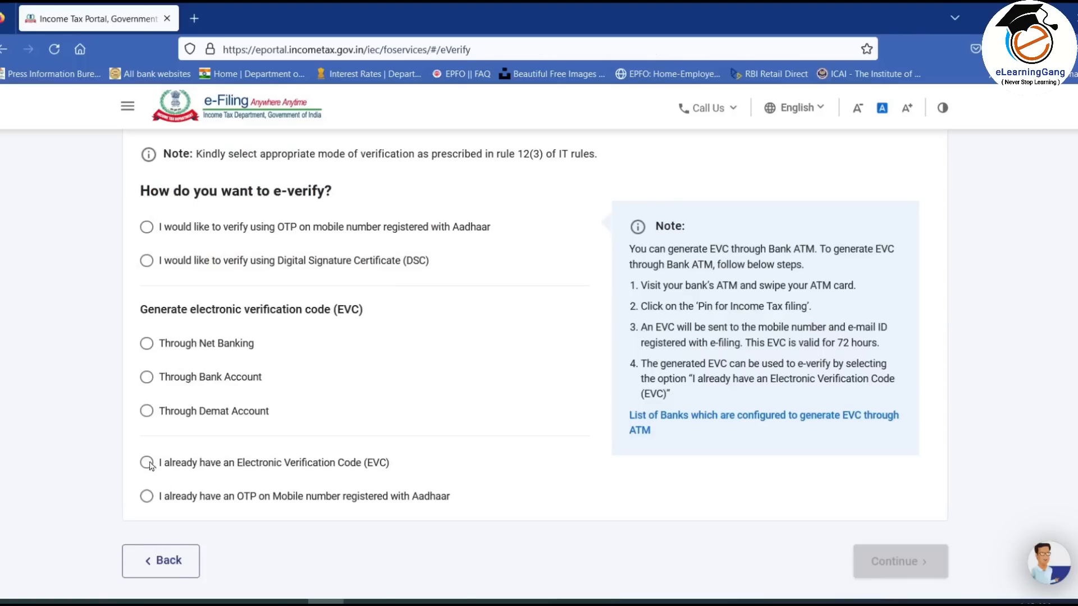
- Select OTP on the Aadhaar-registered mobile, give consent, and generate the Aadhaar OTP
left_click(147, 228)
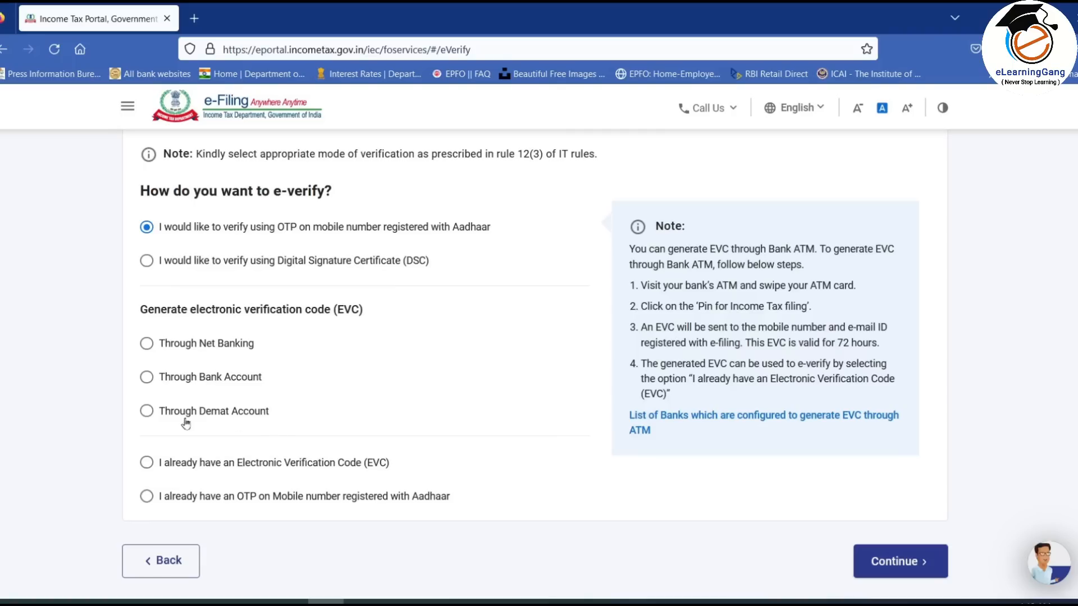
left_click(146, 377)
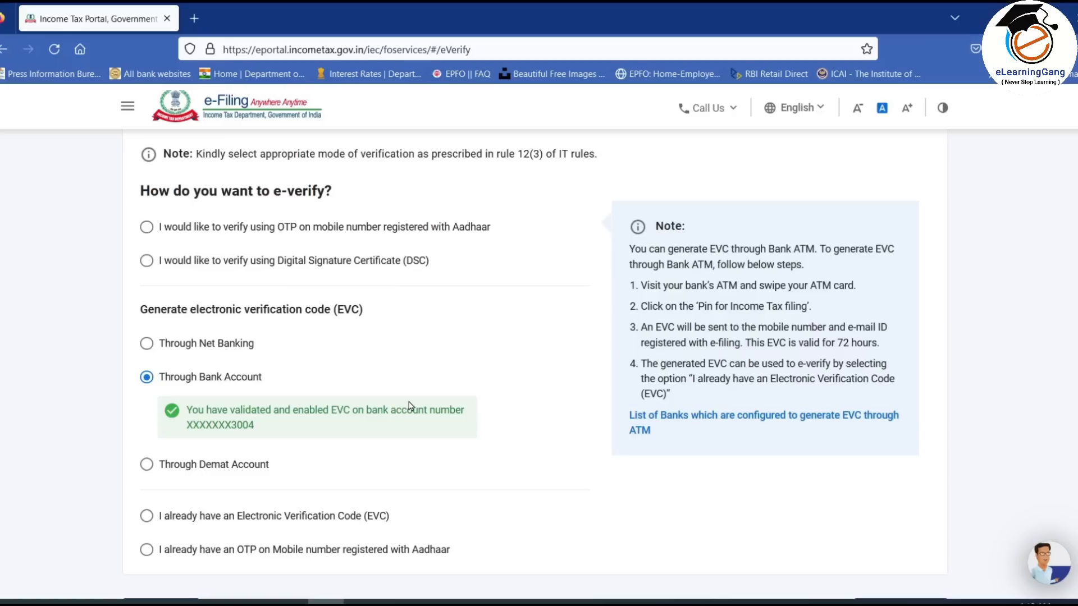
left_click(147, 228)
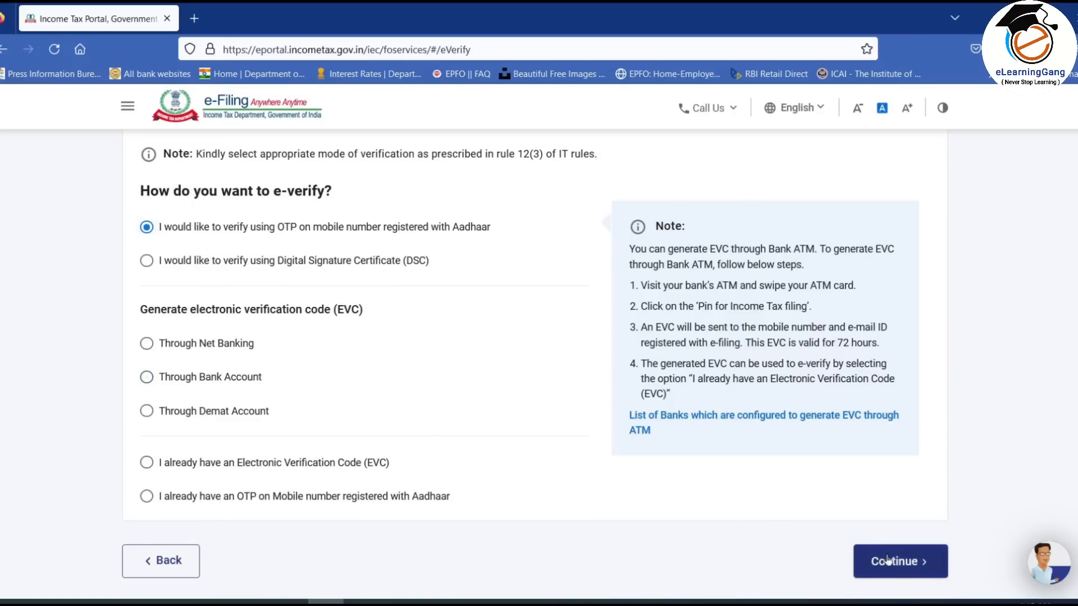
left_click(903, 563)
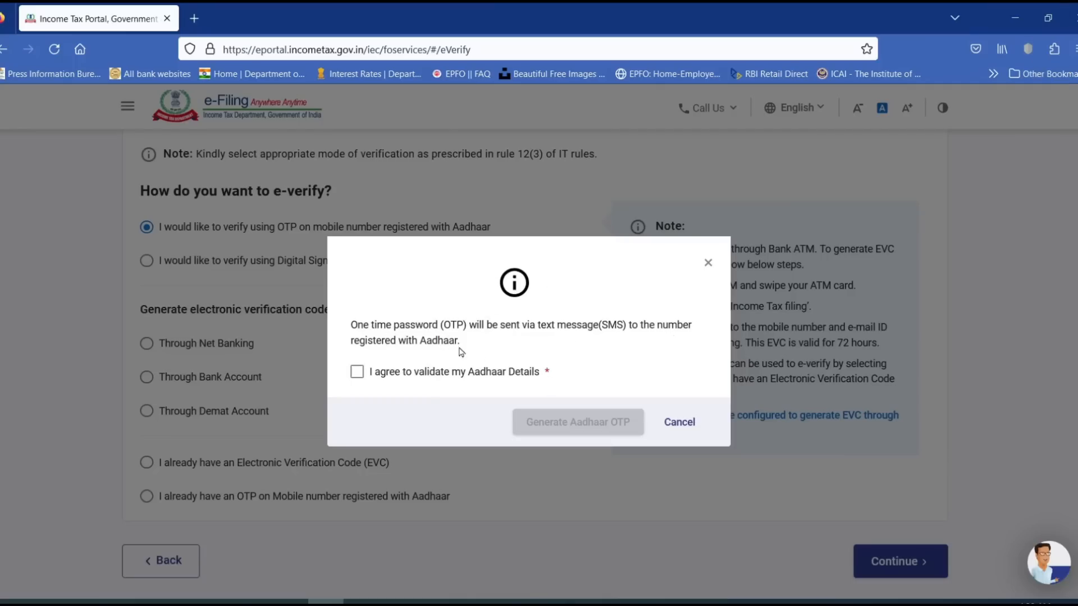
left_click(357, 373)
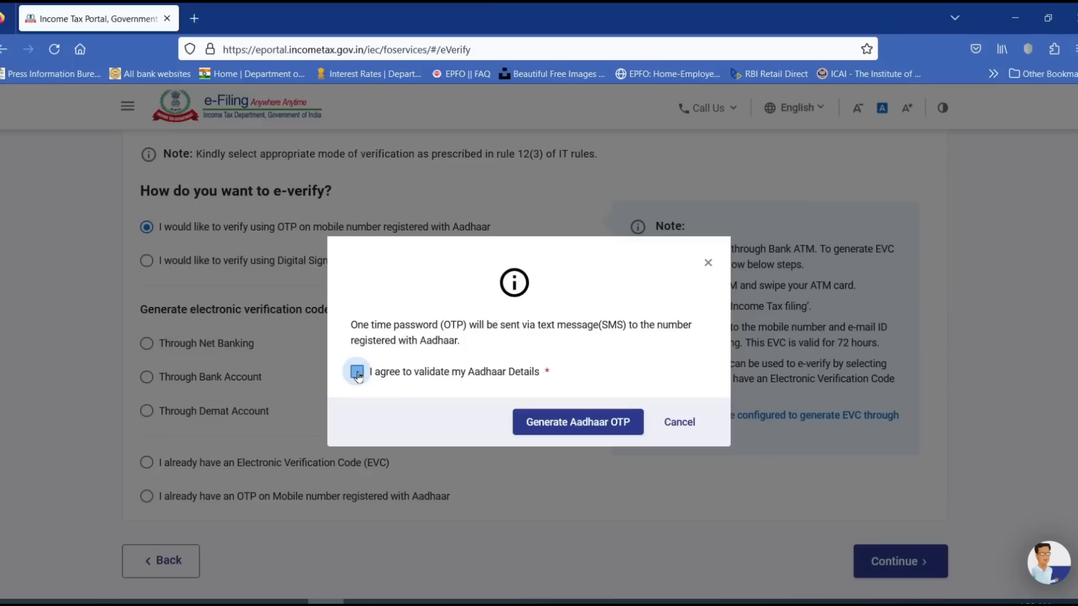
left_click(591, 422)
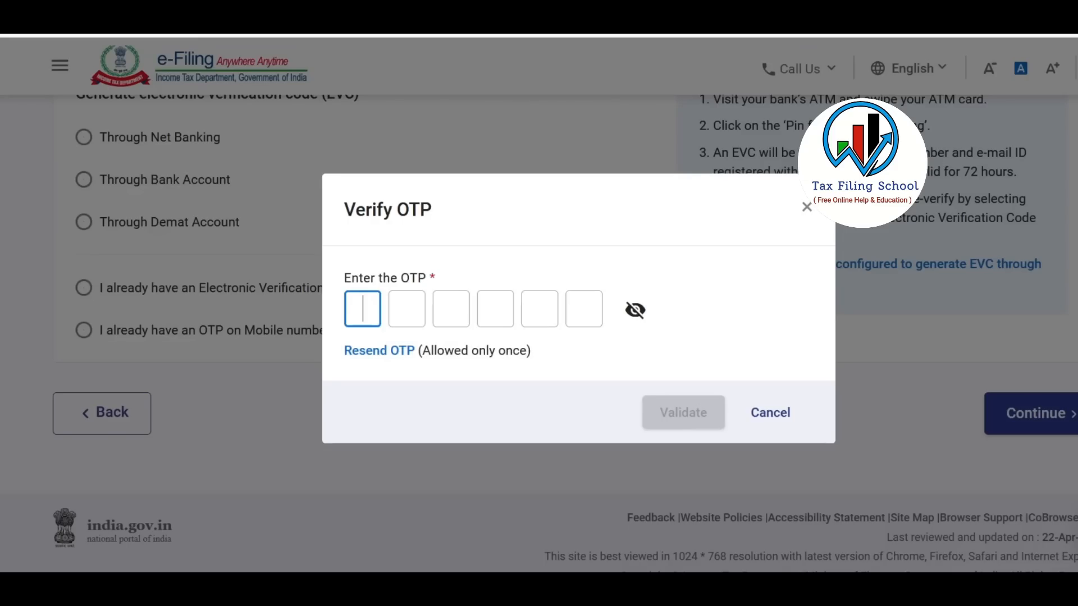
- Enter and validate the six-digit Aadhaar OTP, then submit the return
type("●●●●●●")
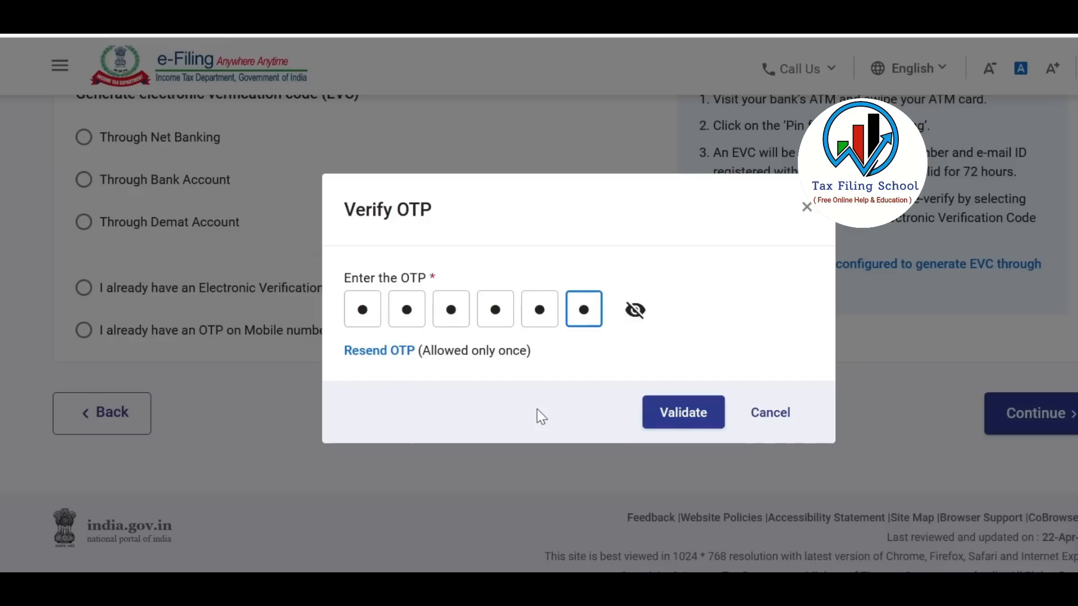
left_click(690, 421)
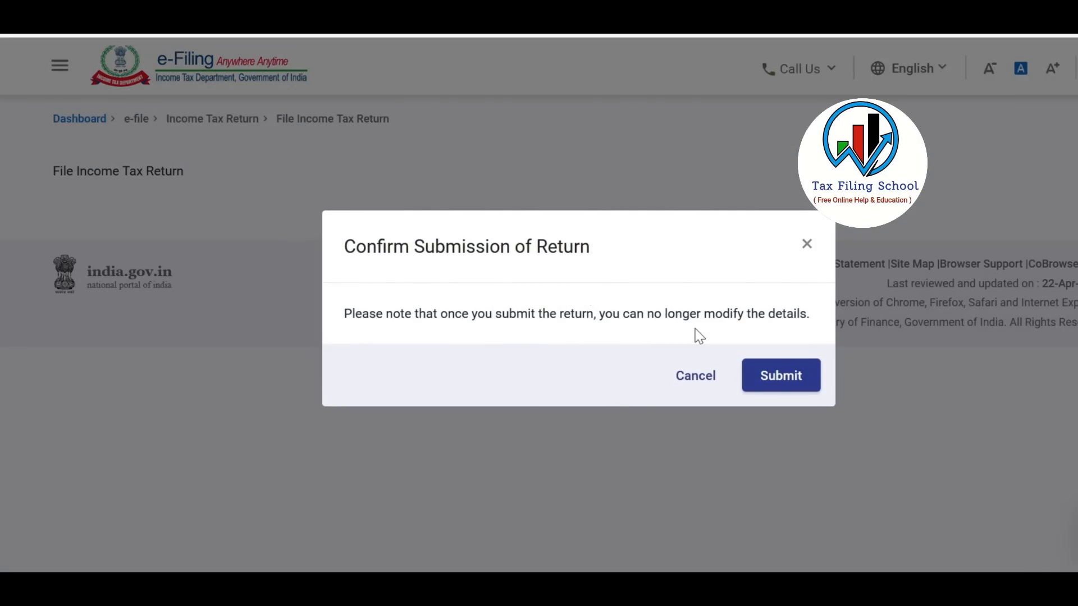
left_click(788, 384)
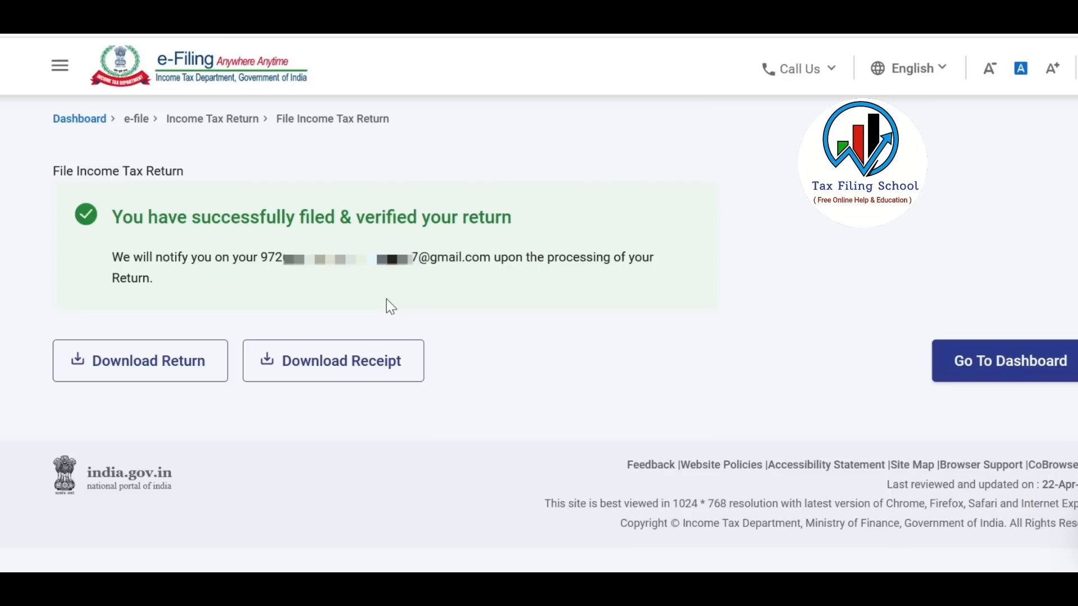
left_click(384, 380)
left_click(384, 381)
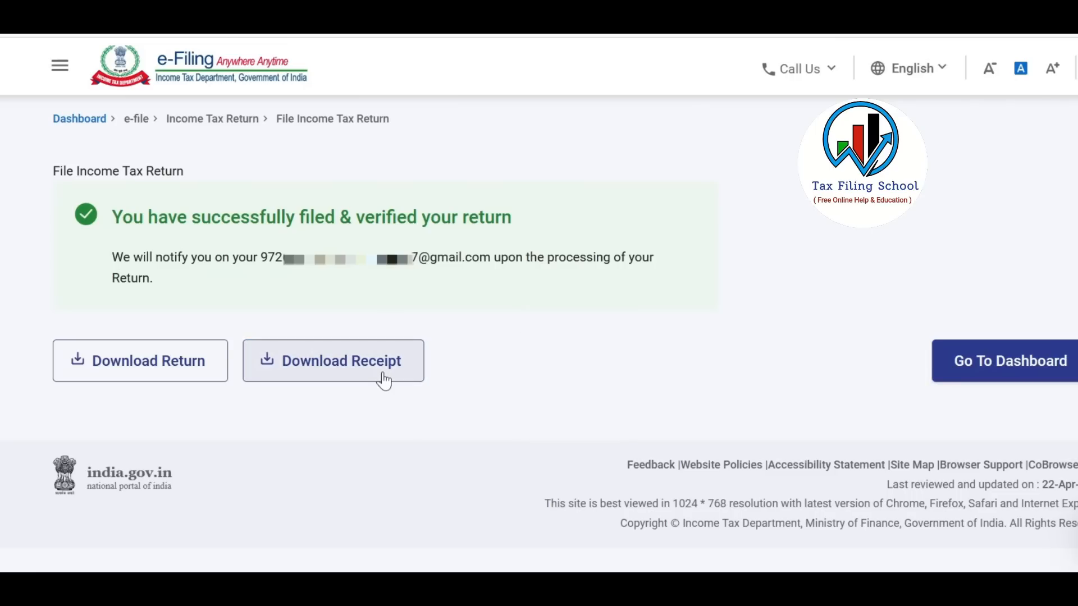